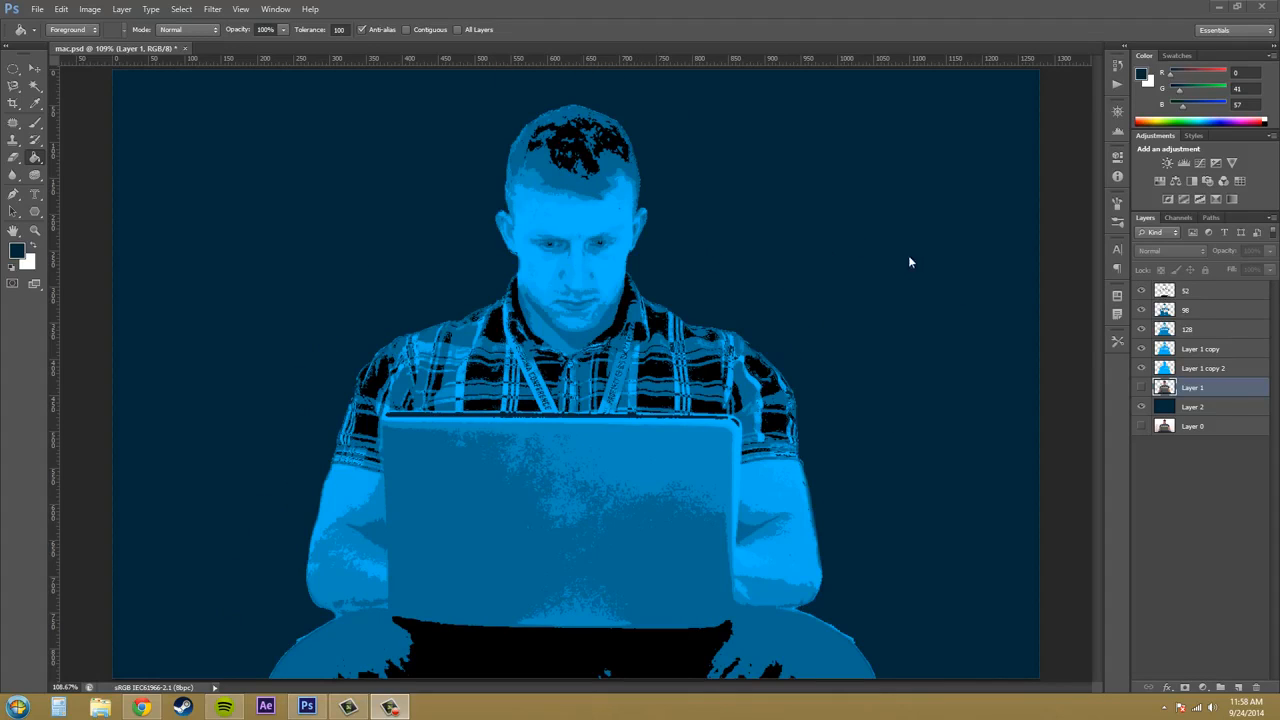
- Toggle the visibility of the blue-toned layers one after another to examine how they build up the finished portrait
left_click(1142, 308)
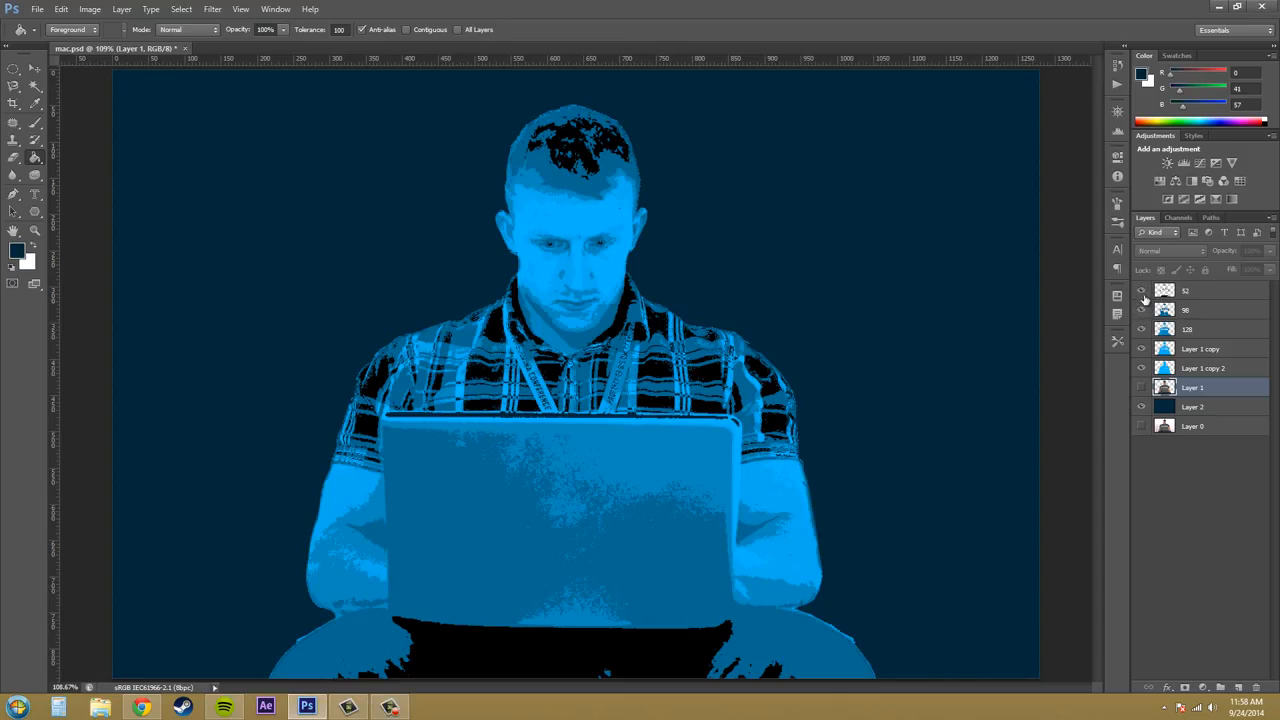
left_click(1141, 310)
left_click(1141, 329)
left_click(1141, 349)
left_click(1141, 368)
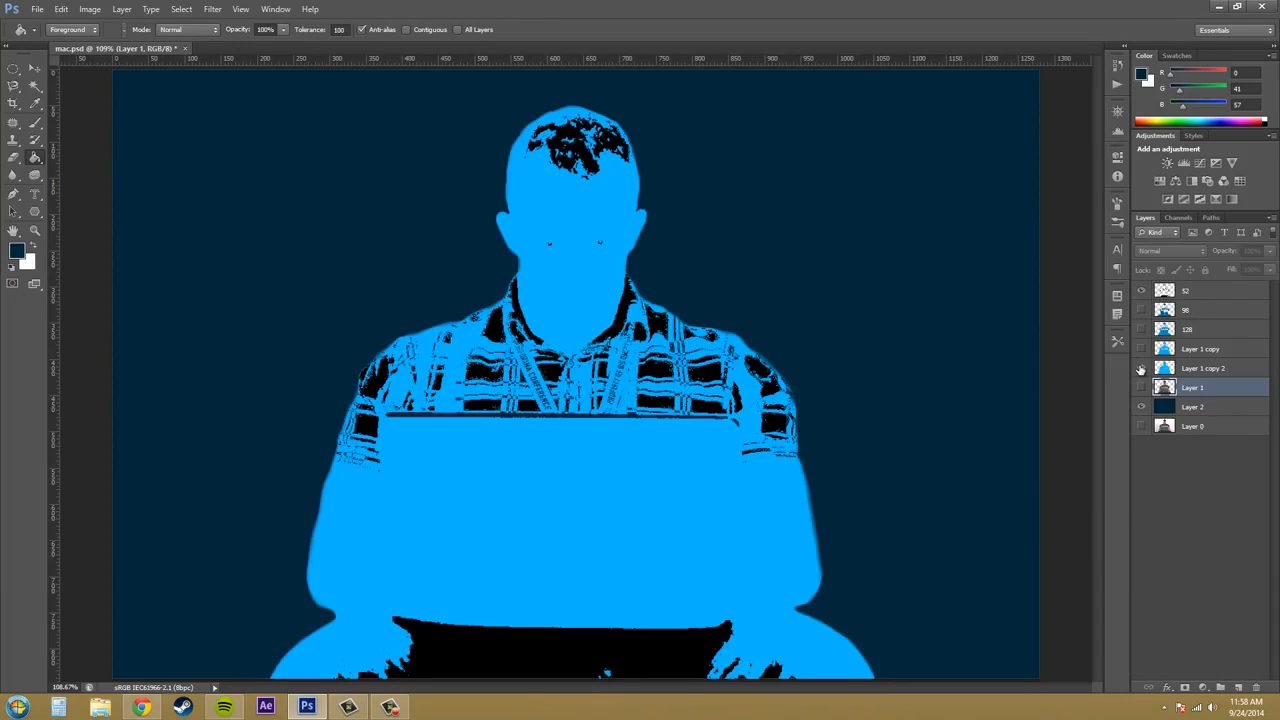
left_click(1141, 368)
left_click(1141, 368)
left_click(1141, 349)
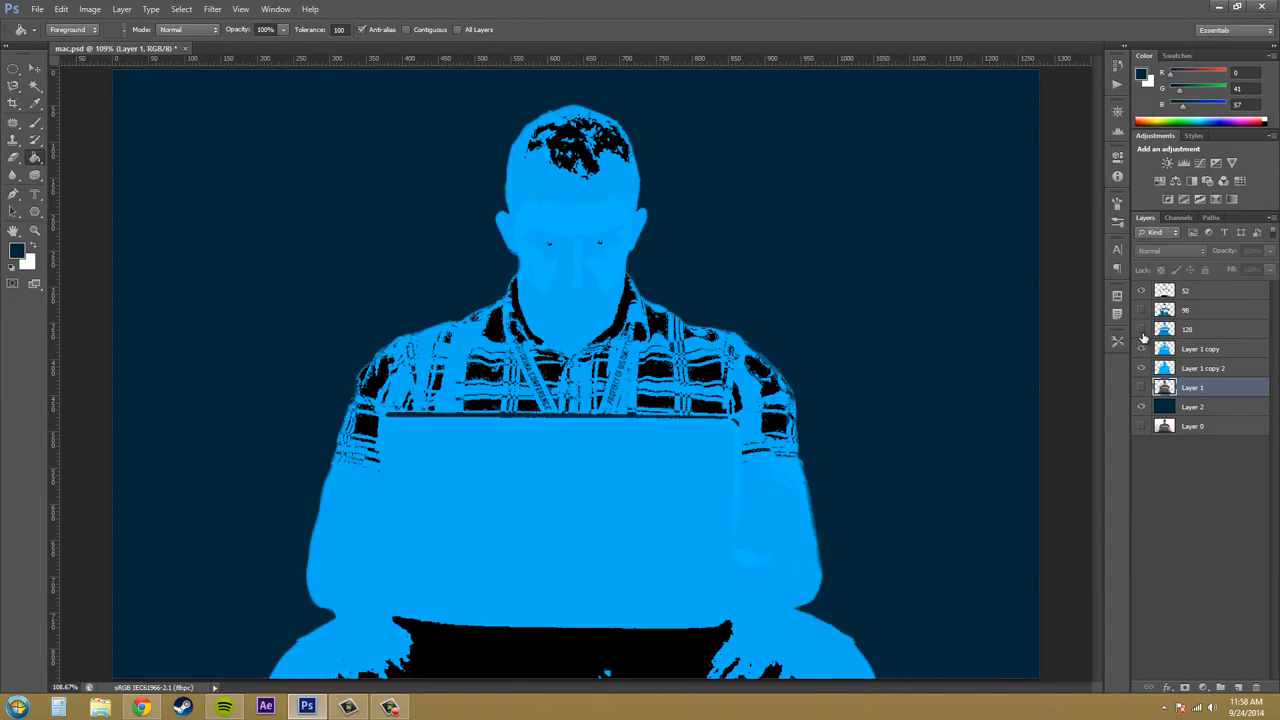
left_click(1141, 329)
left_click(1141, 310)
left_click(1141, 309)
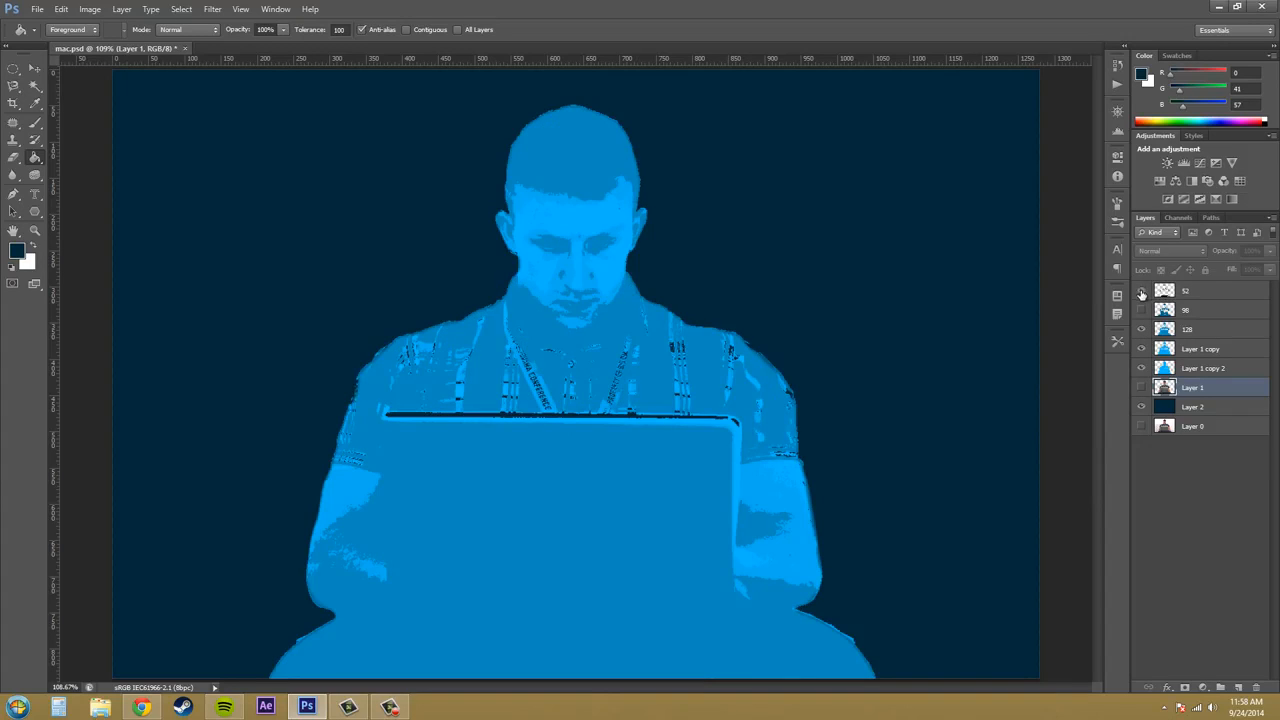
left_click(1141, 291)
left_click(1141, 310)
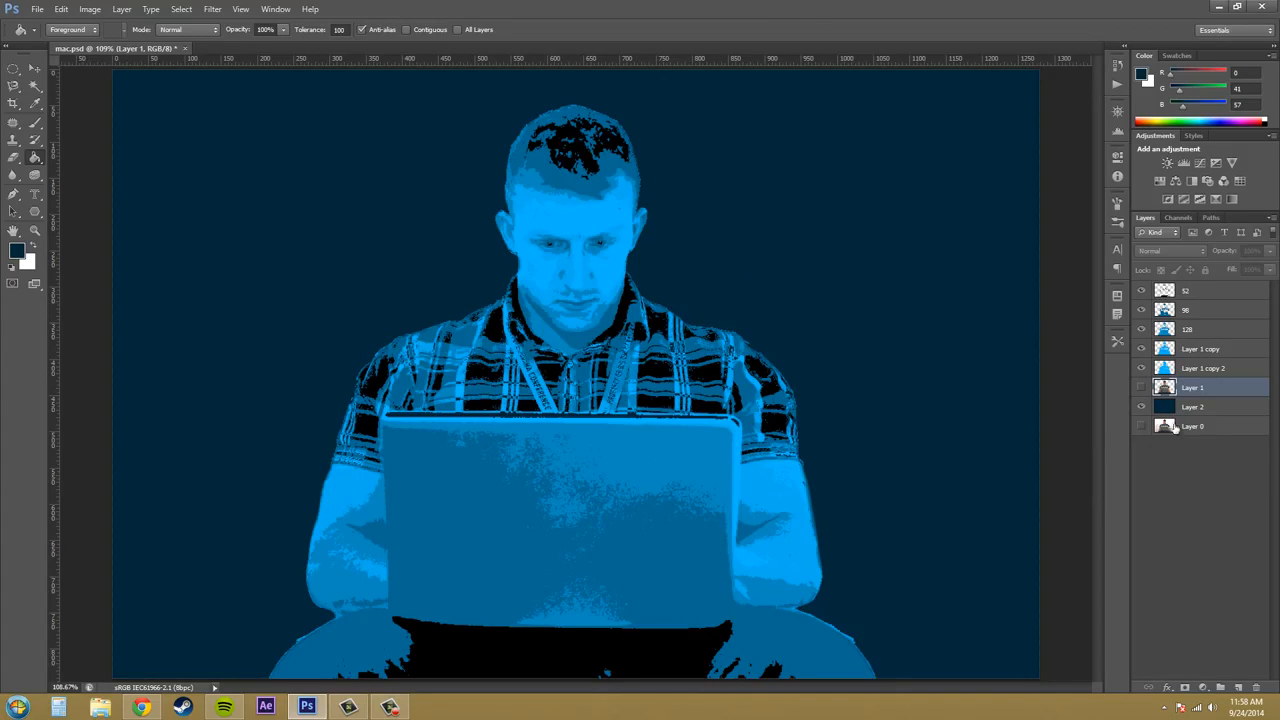
- Hide the blue-toned layers and Layer 2, show the original photo on Layer 0, and select Layer 0
left_click_drag(1141, 368, 1142, 290)
left_click(1141, 407)
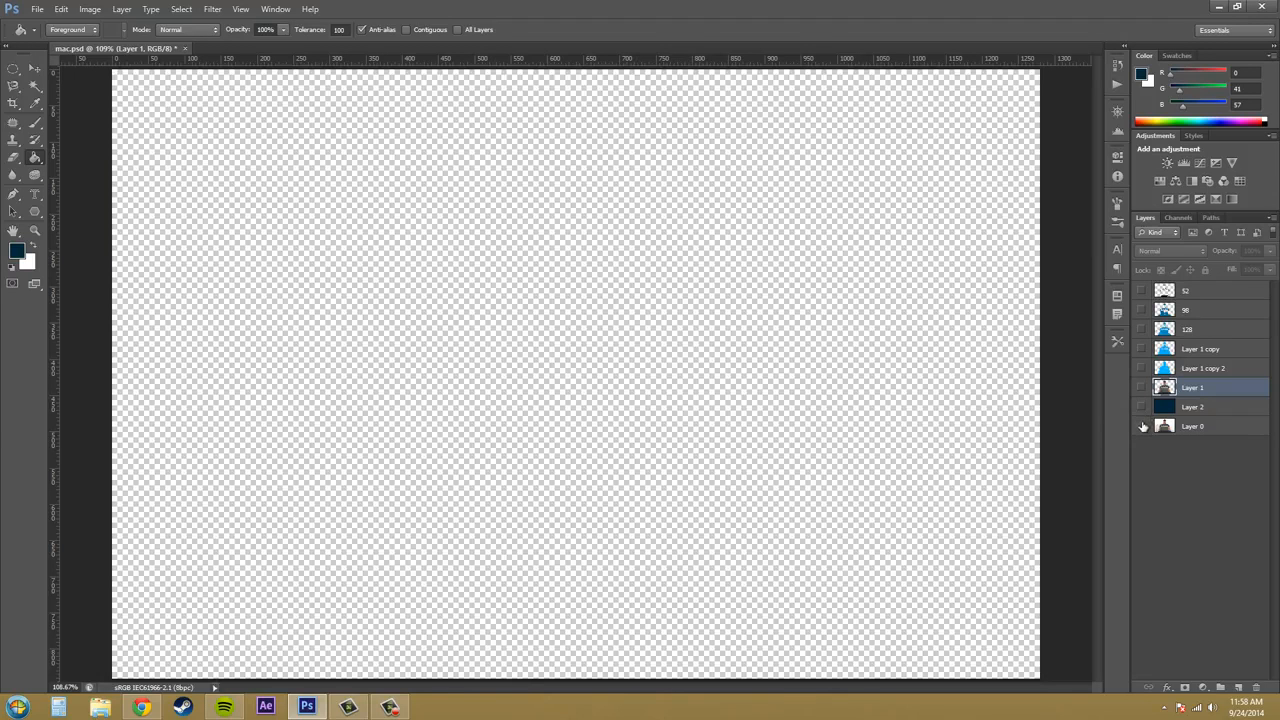
left_click(1141, 426)
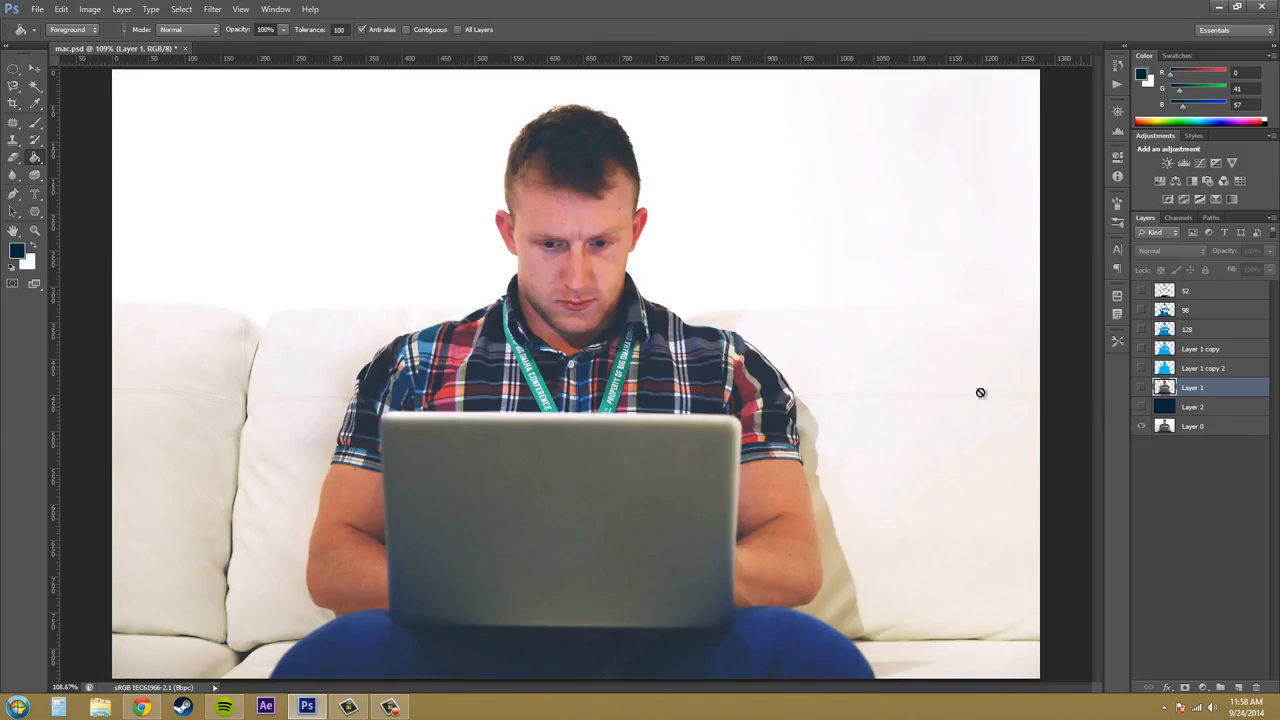
left_click(1200, 432)
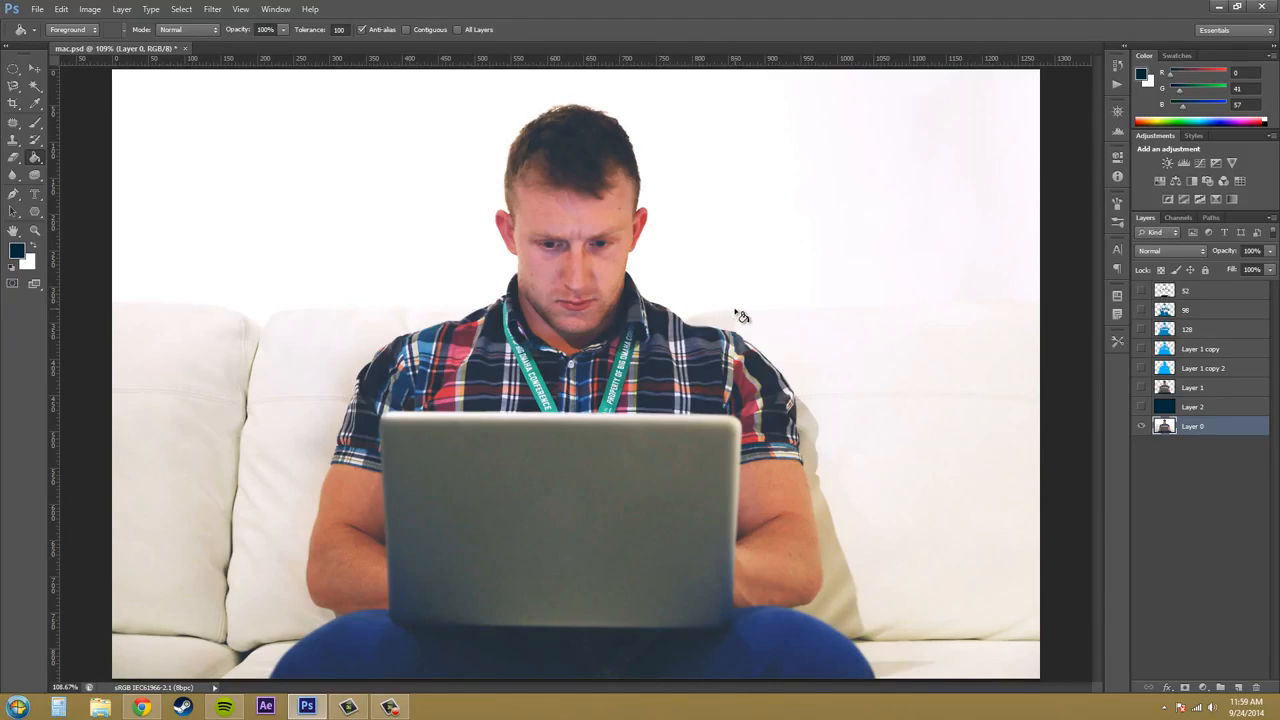
- Preview the Threshold adjustment on Layer 0 at levels 75 and 196 without applying it
left_click(104, 9)
mouse_move(112, 43)
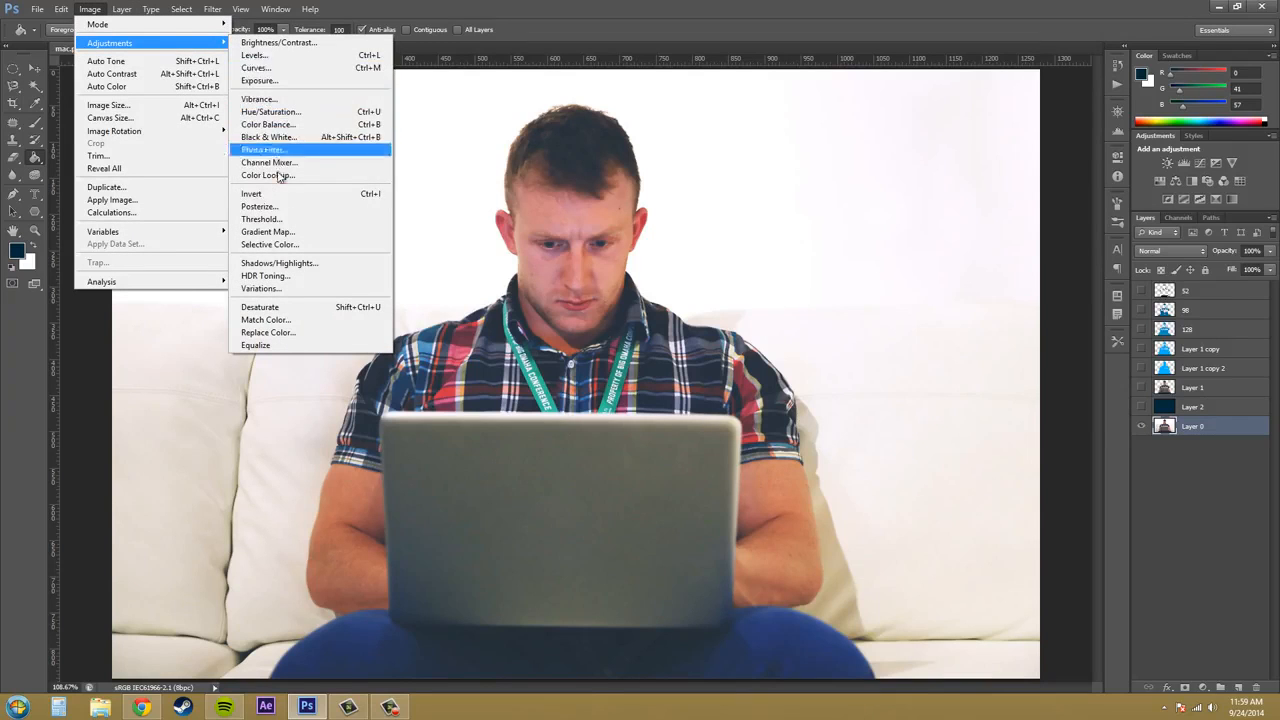
left_click(279, 218)
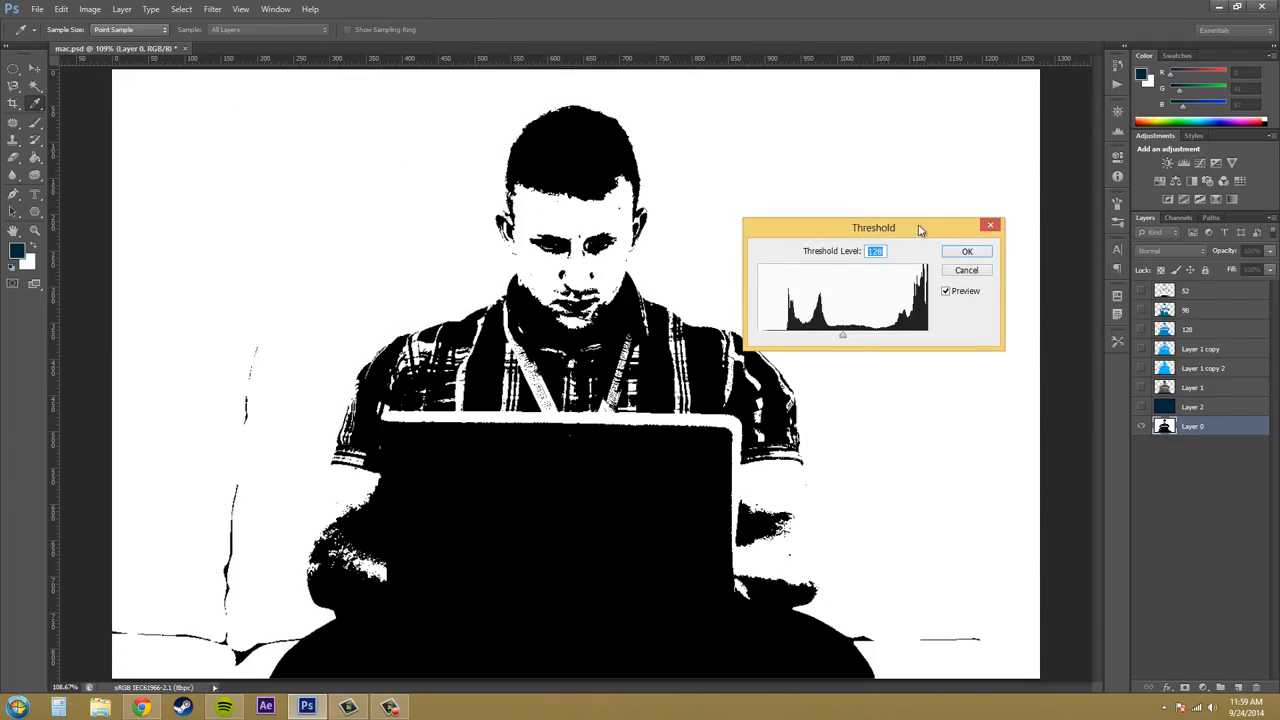
left_click_drag(920, 230, 979, 180)
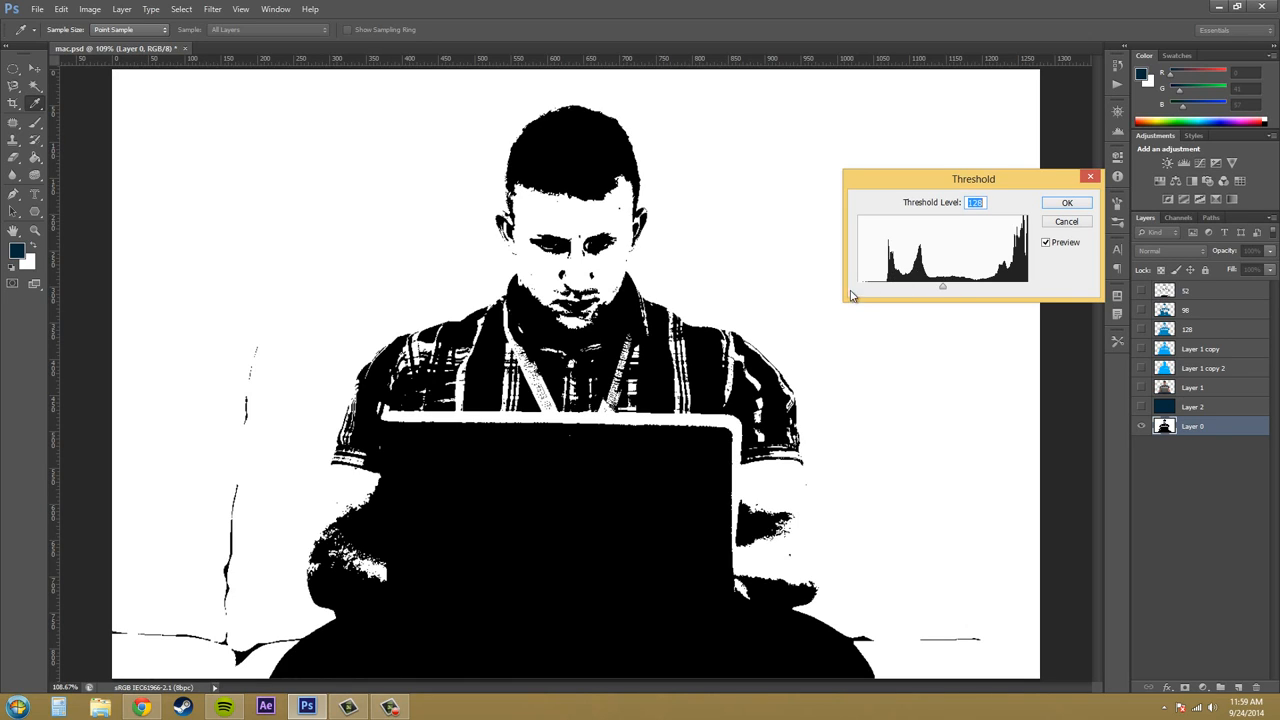
left_click_drag(945, 290, 909, 295)
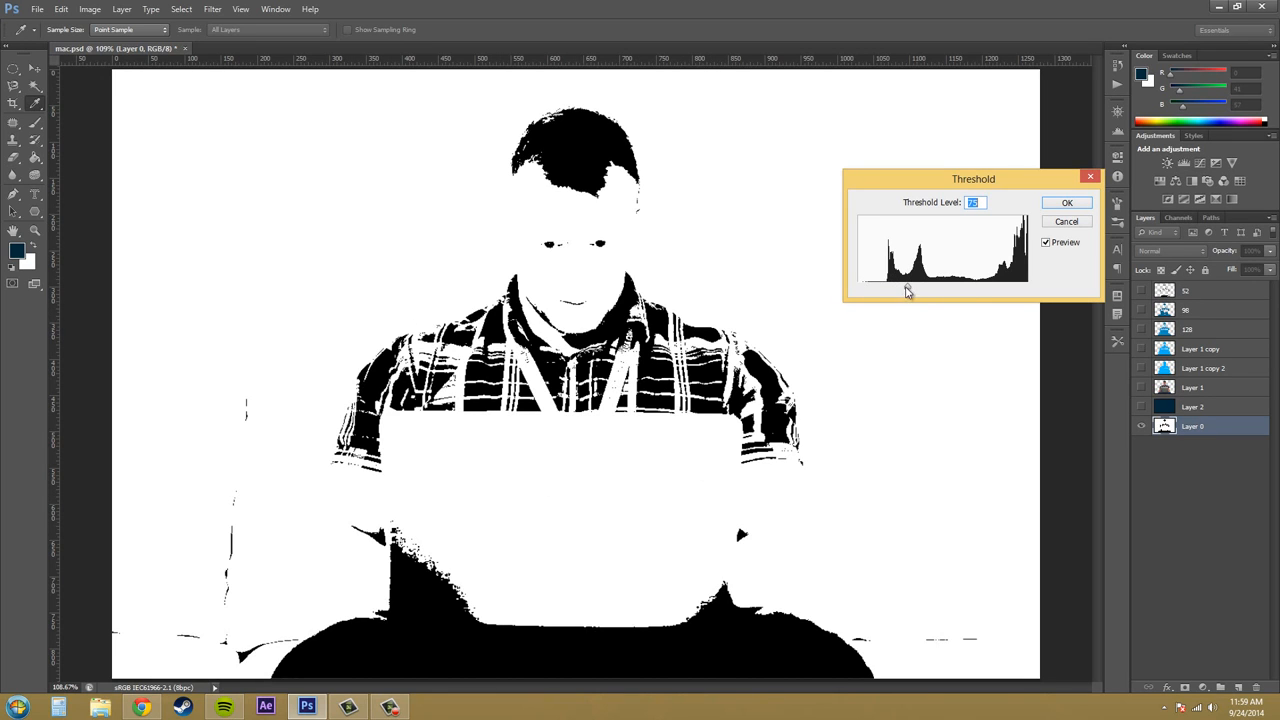
left_click_drag(907, 291, 988, 292)
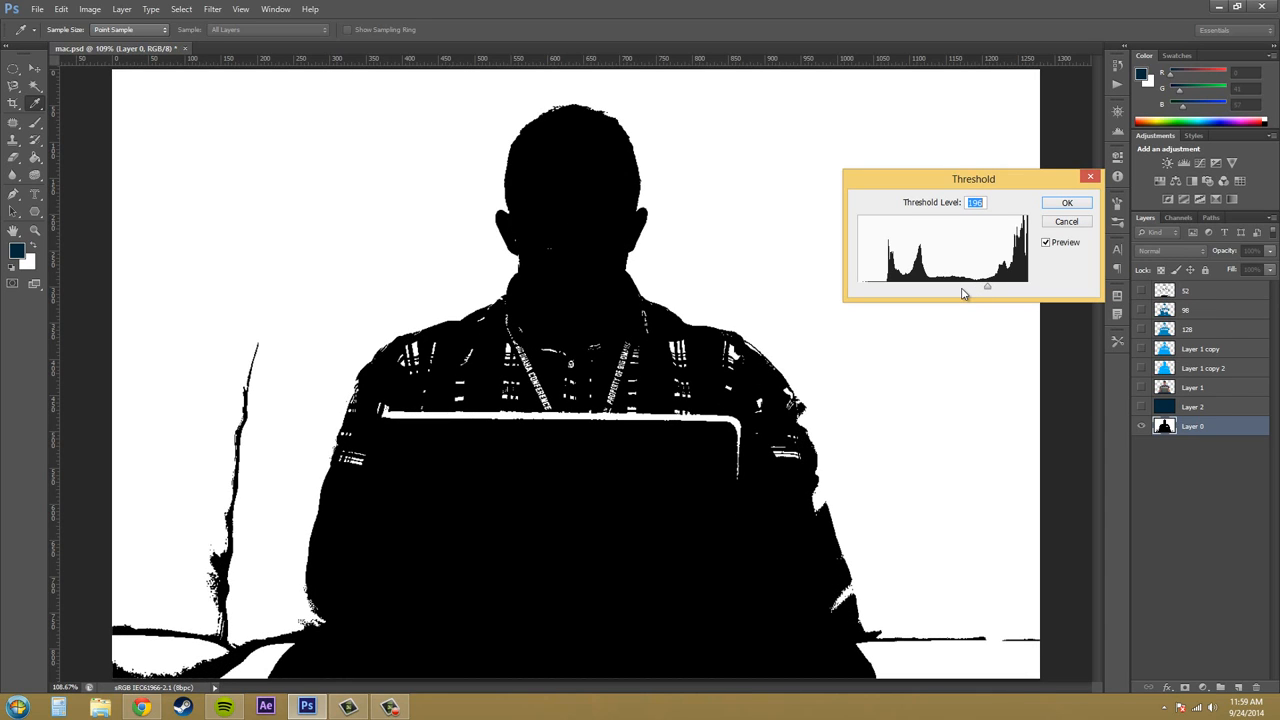
left_click(1065, 228)
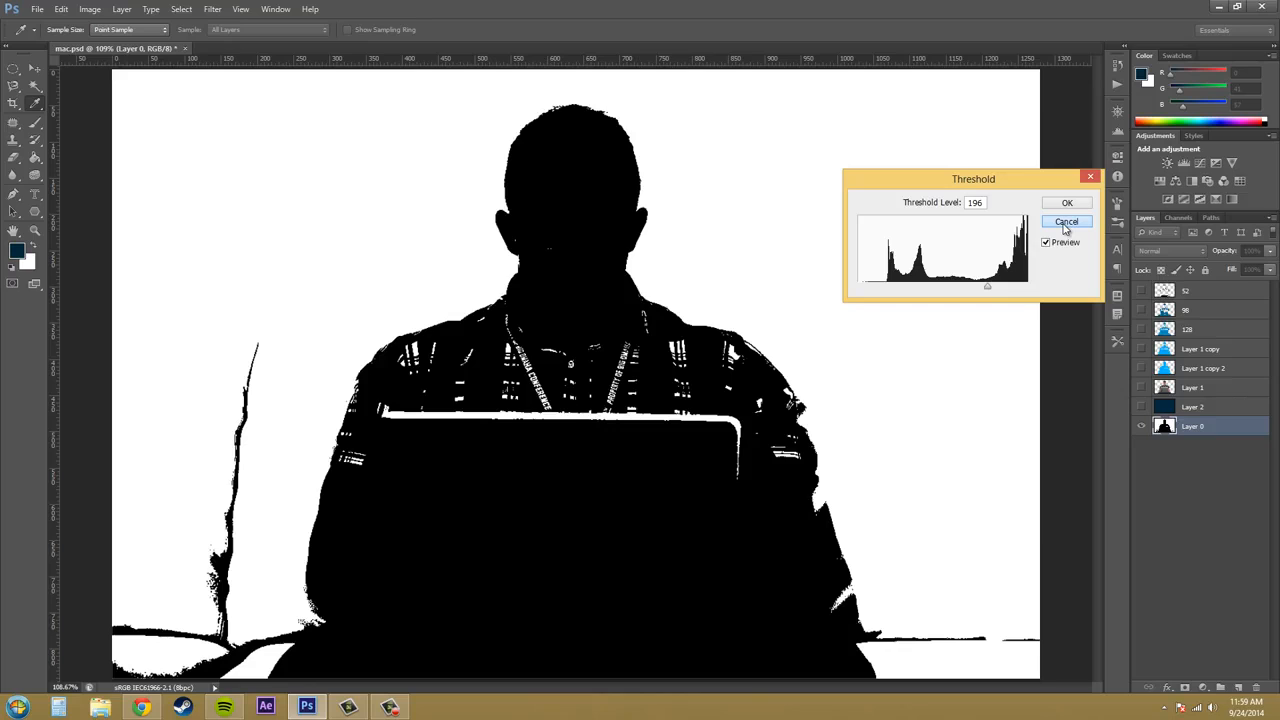
left_click(1065, 226)
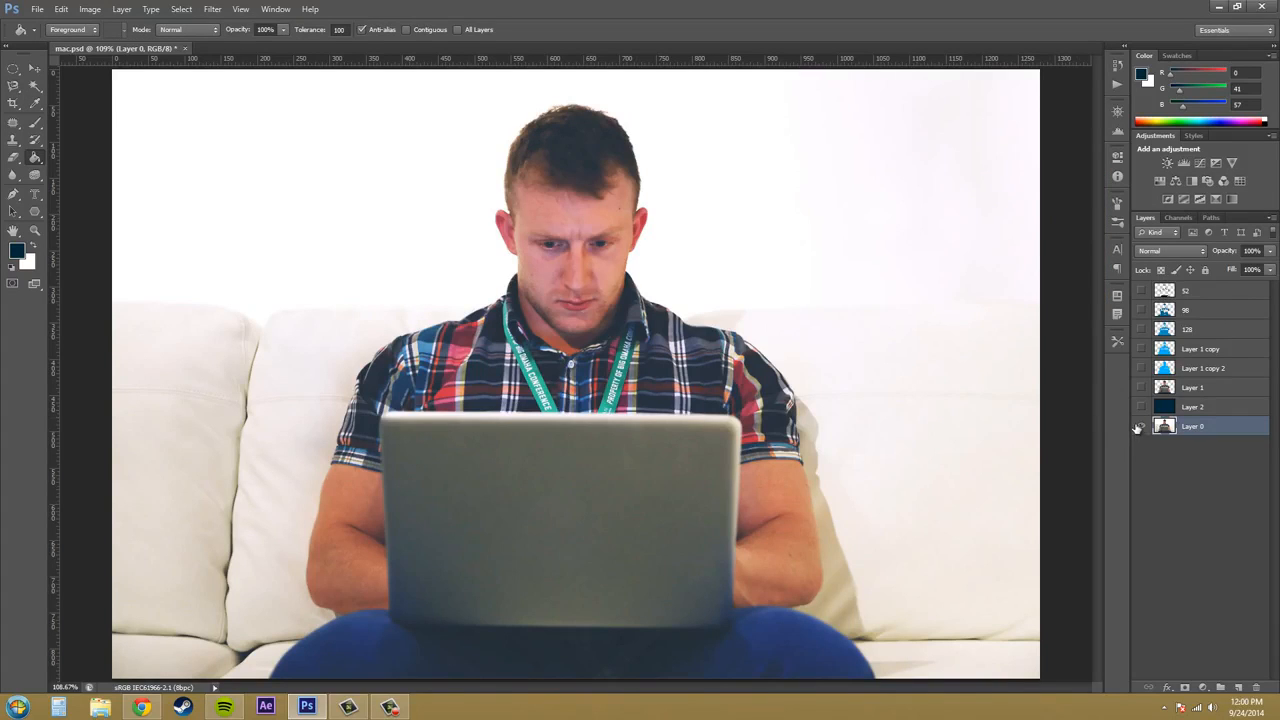
- Compare the cut-out man on Layer 1 with the original photo on Layer 0, and choose the Magnetic Lasso tool
left_click(1197, 389)
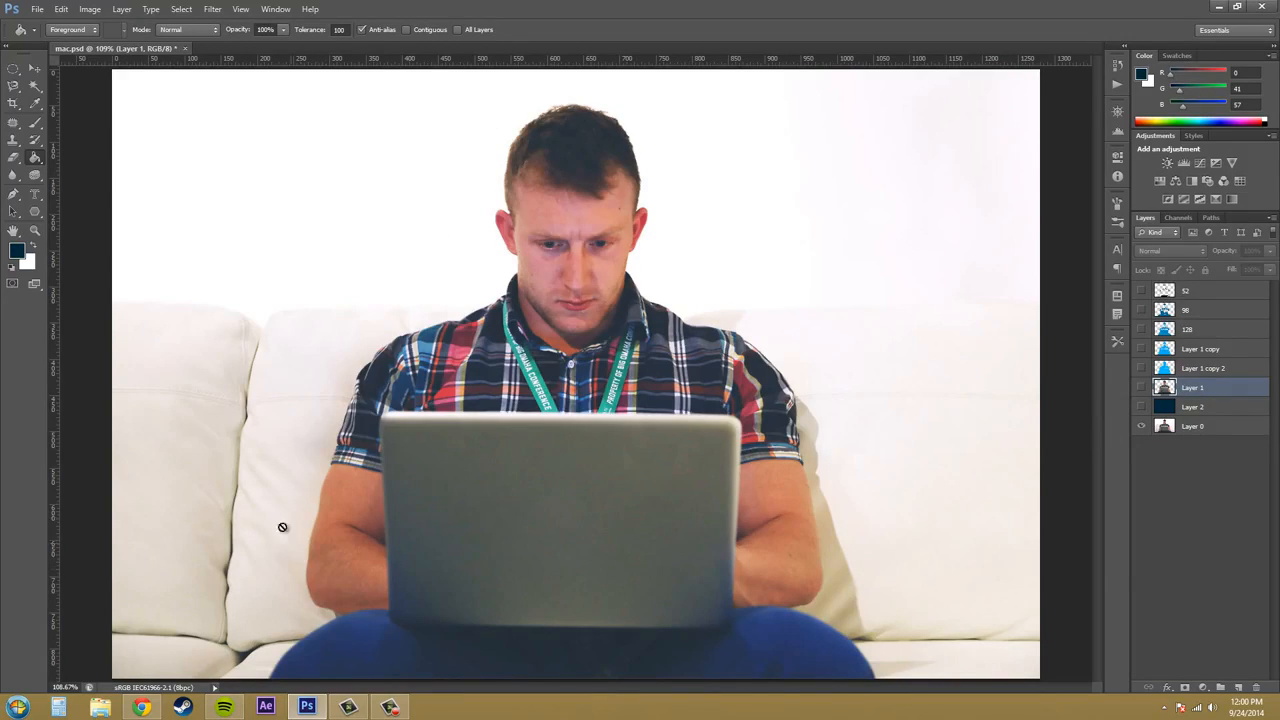
left_click(1141, 387)
left_click(1141, 426)
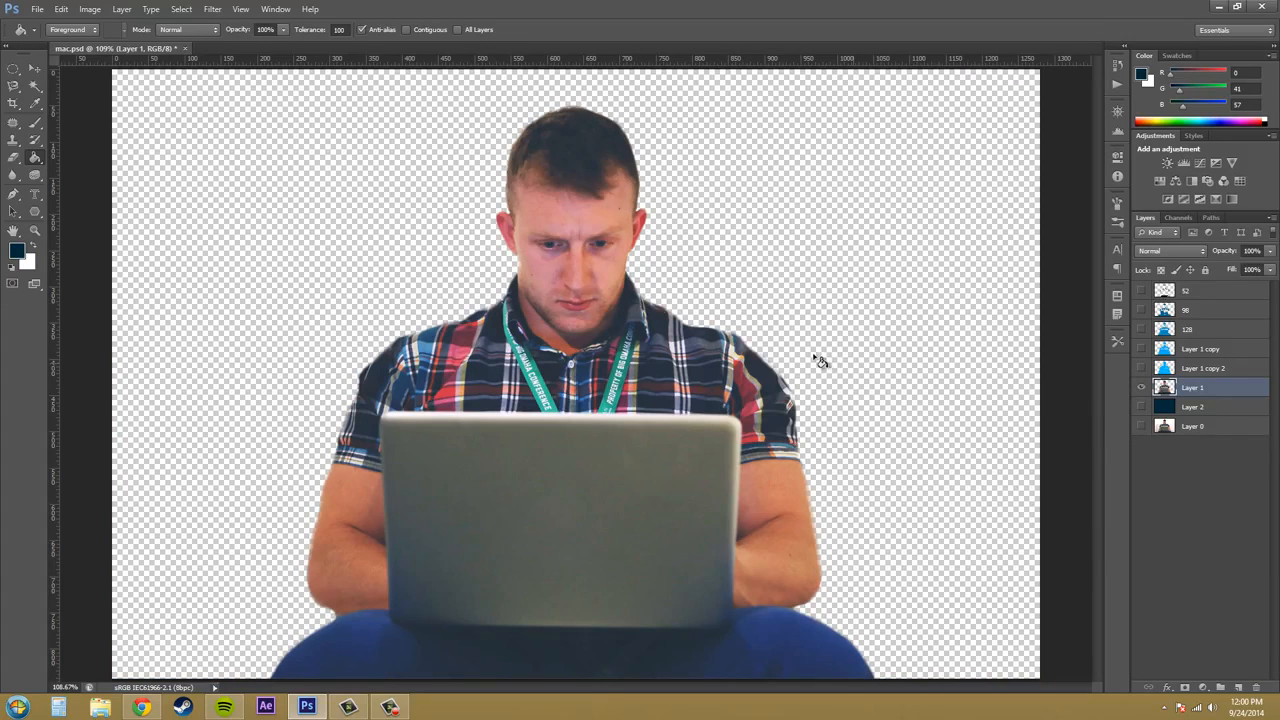
left_click(1164, 430)
left_click(1141, 426)
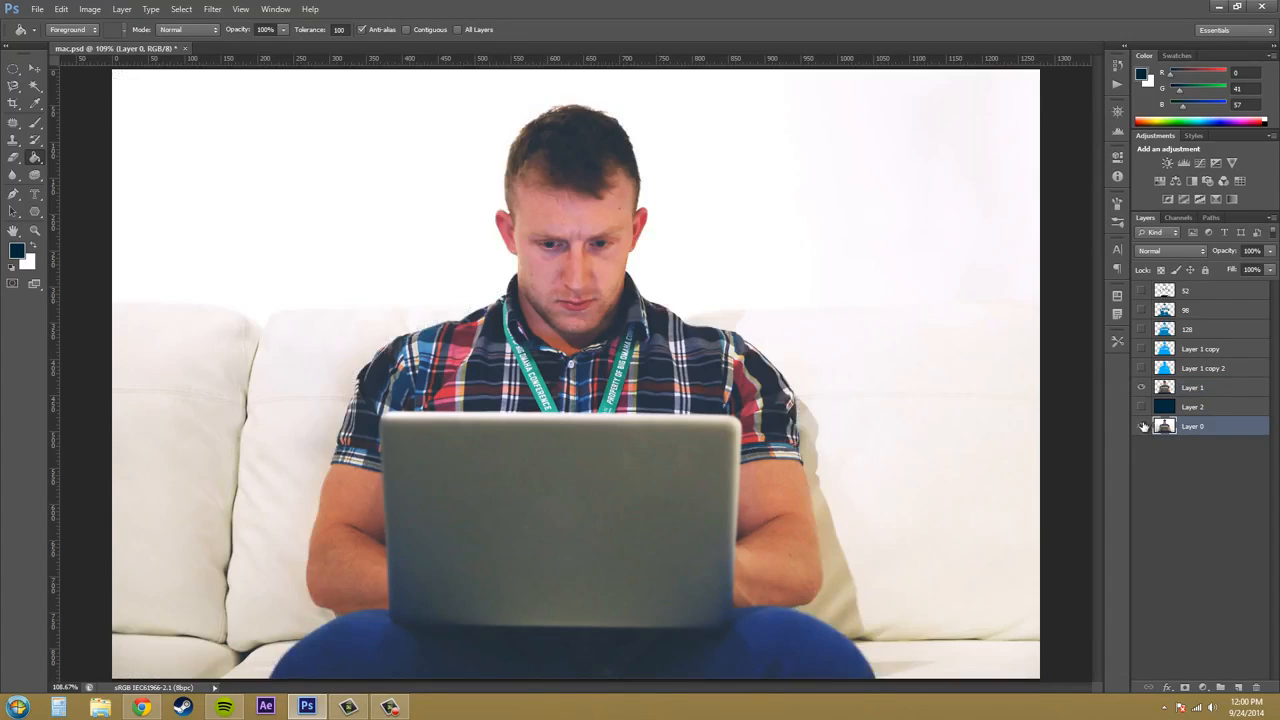
left_click(1141, 368)
left_click_drag(1141, 370, 1141, 390)
left_click(13, 86)
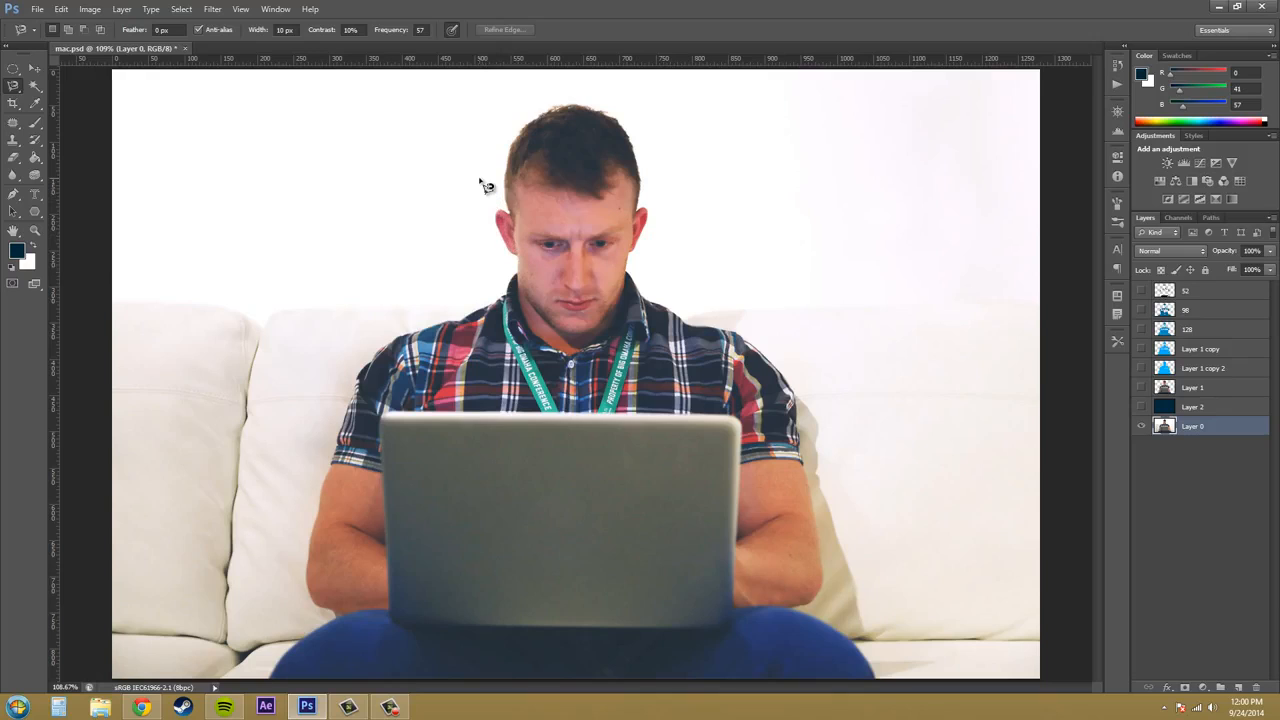
- Show only the cut-out on Layer 1 and delete the five layers above it, from Layer 1 copy 2 to 52
left_click(1141, 387)
left_click(1141, 426)
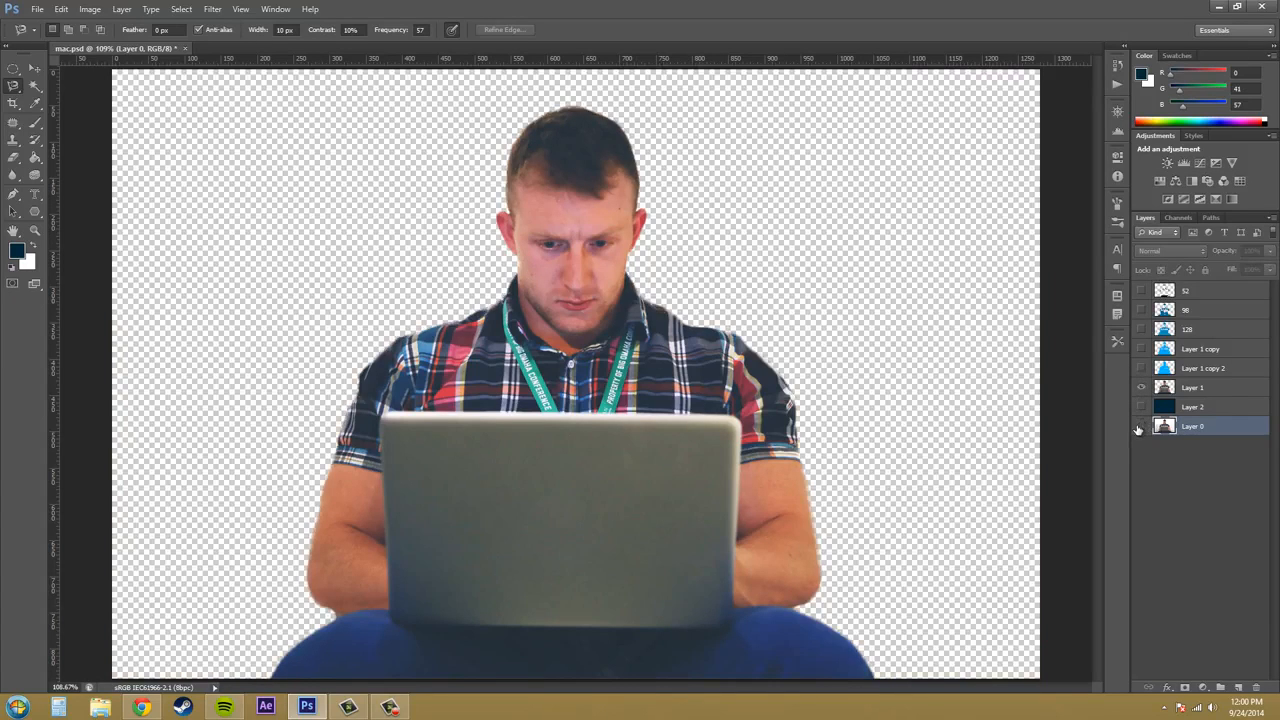
left_click(1222, 373)
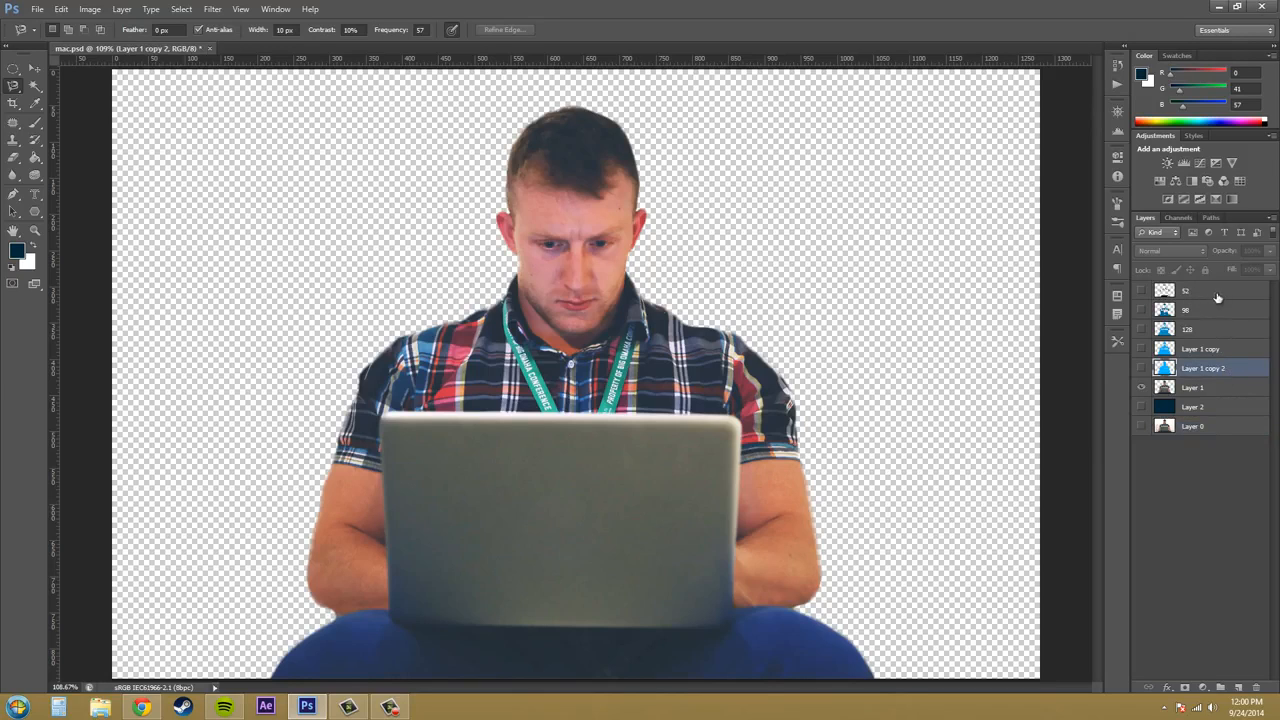
left_click(1230, 308, "shift")
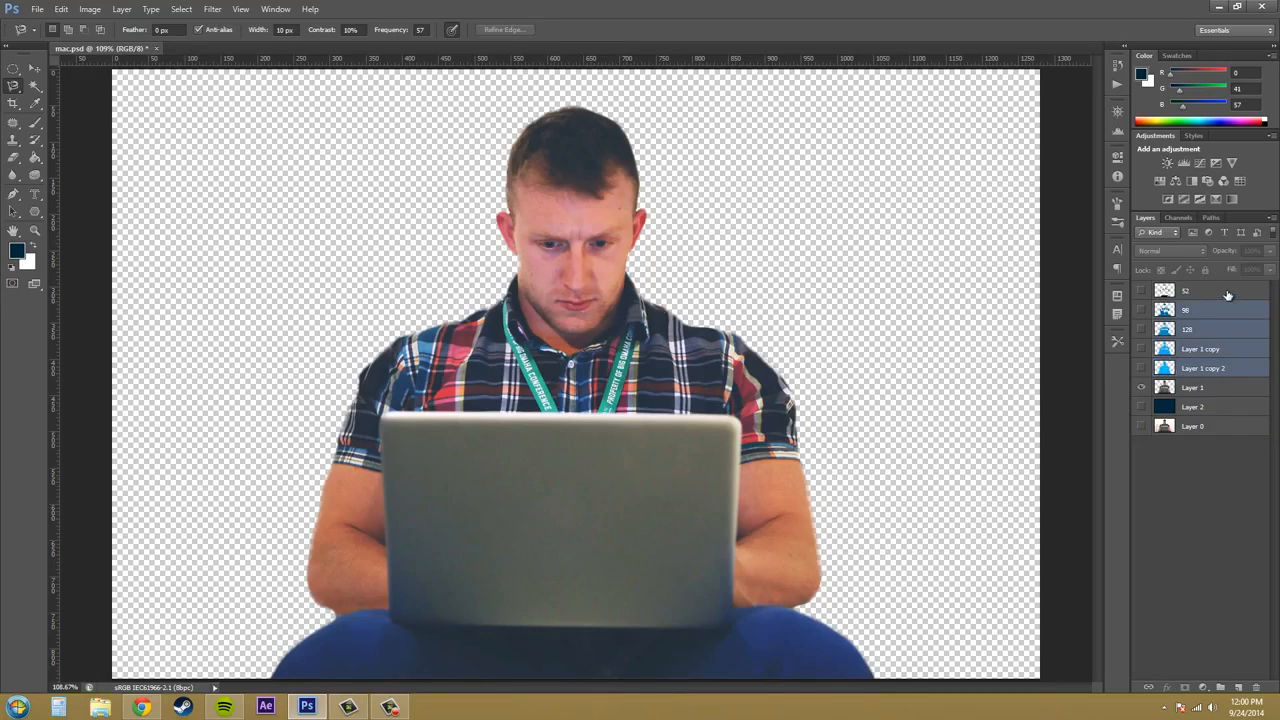
left_click(1228, 291, "shift")
key("Delete")
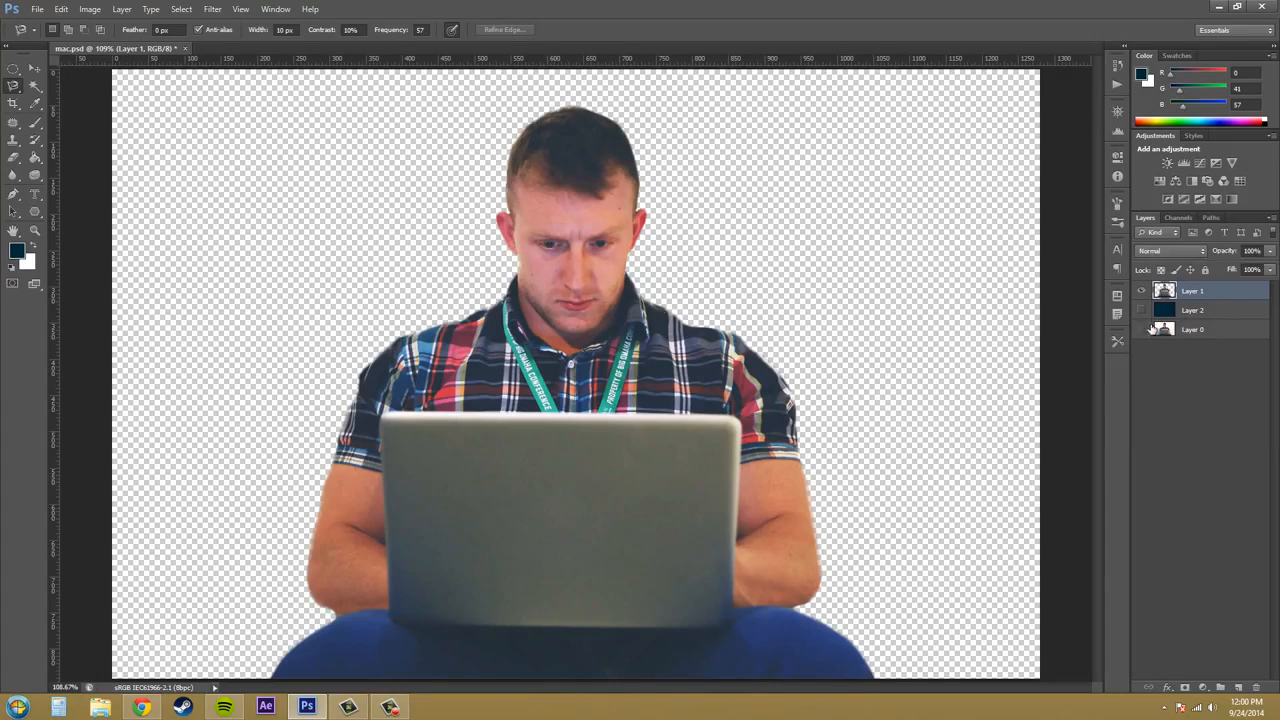
- Add a new layer between Layer 2 and Layer 1 and fill it with the dark blue foreground color 002939
left_click(1198, 334)
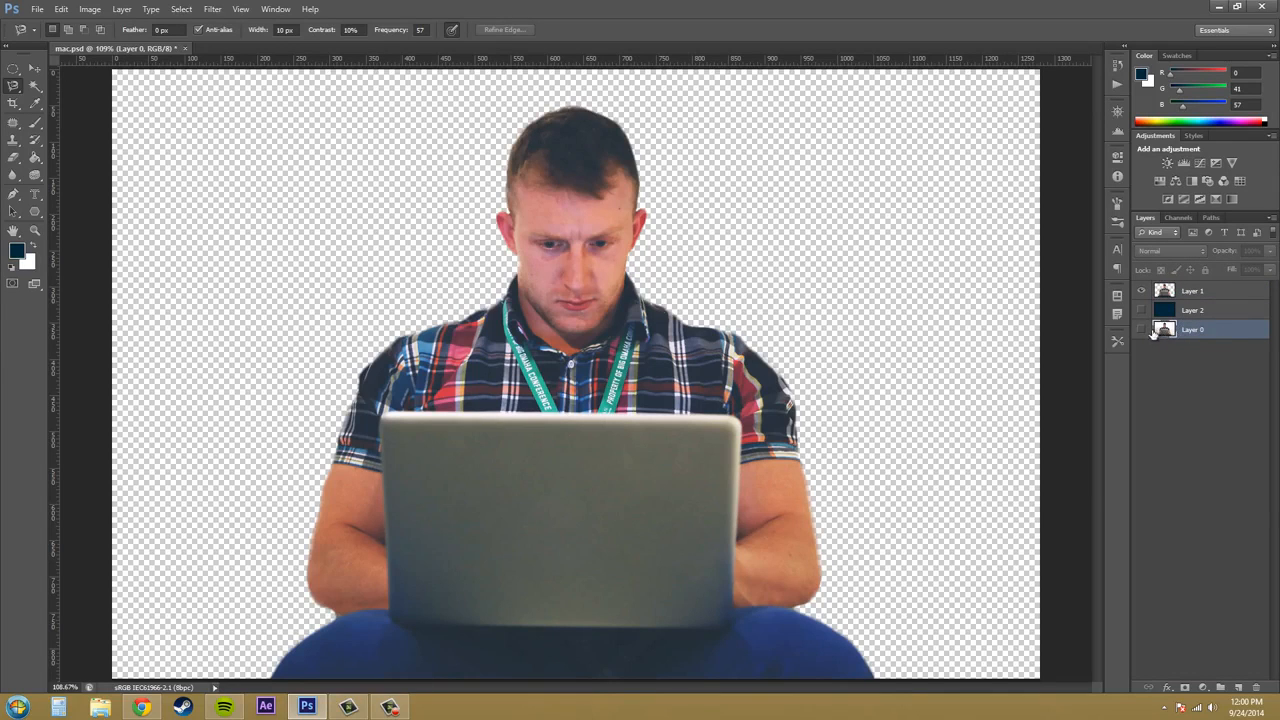
left_click(1215, 312)
left_click(1204, 293)
left_click(1190, 311)
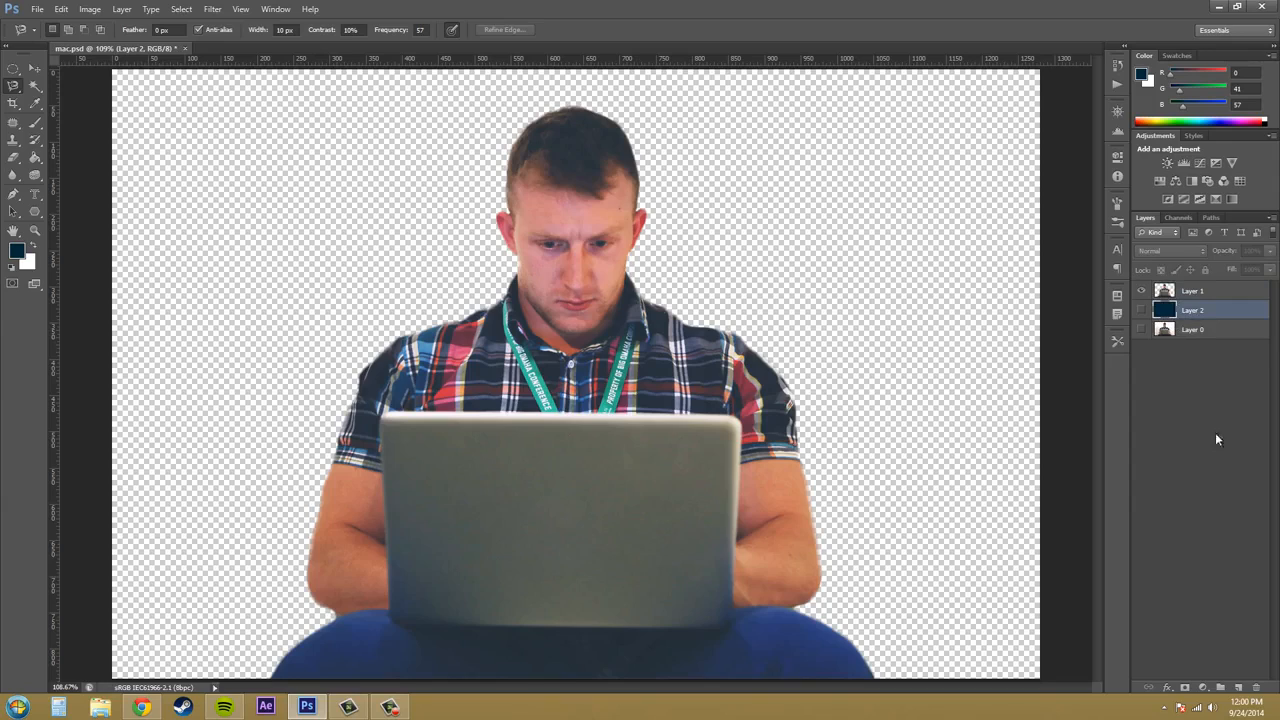
left_click(1238, 688)
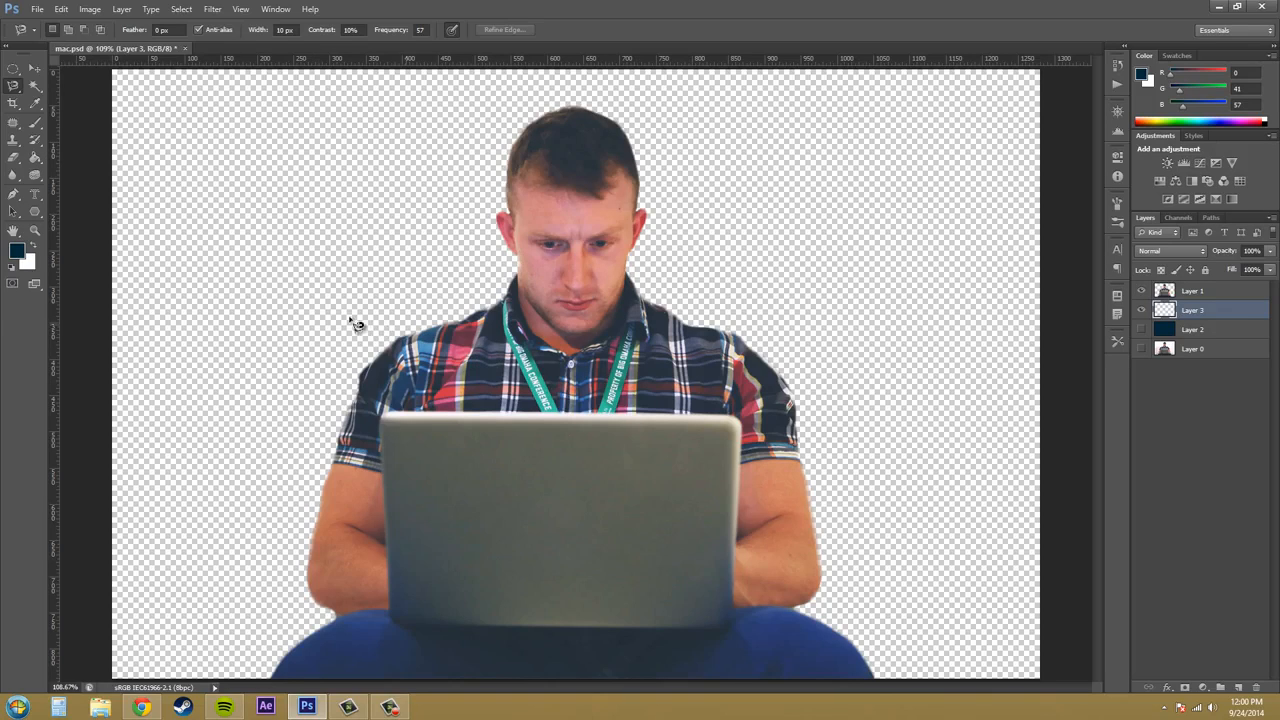
left_click(35, 157)
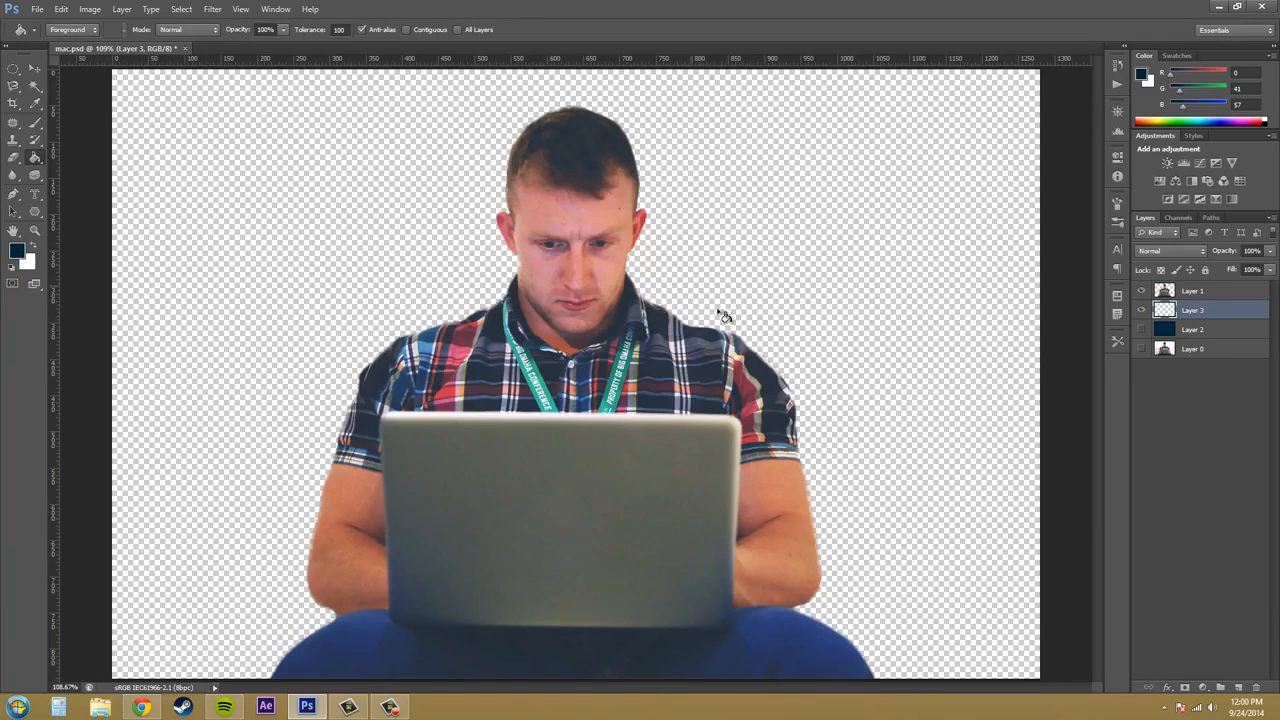
left_click(942, 240)
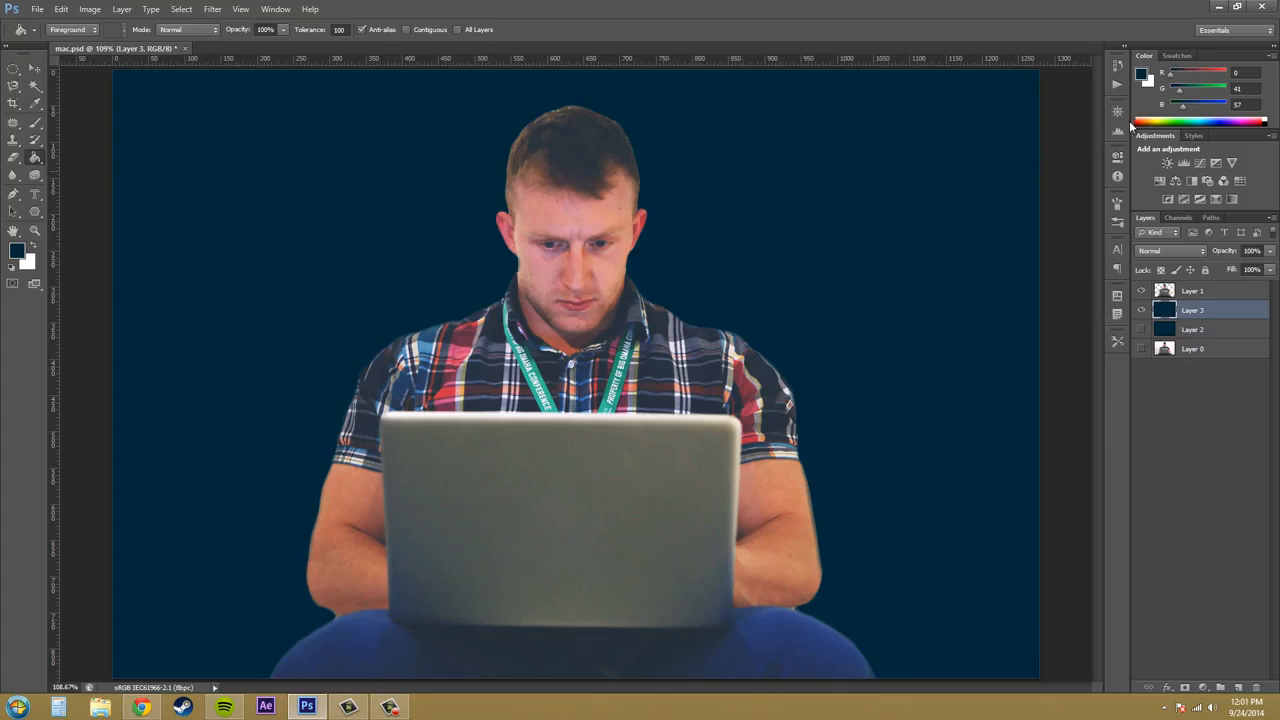
left_click(1144, 77)
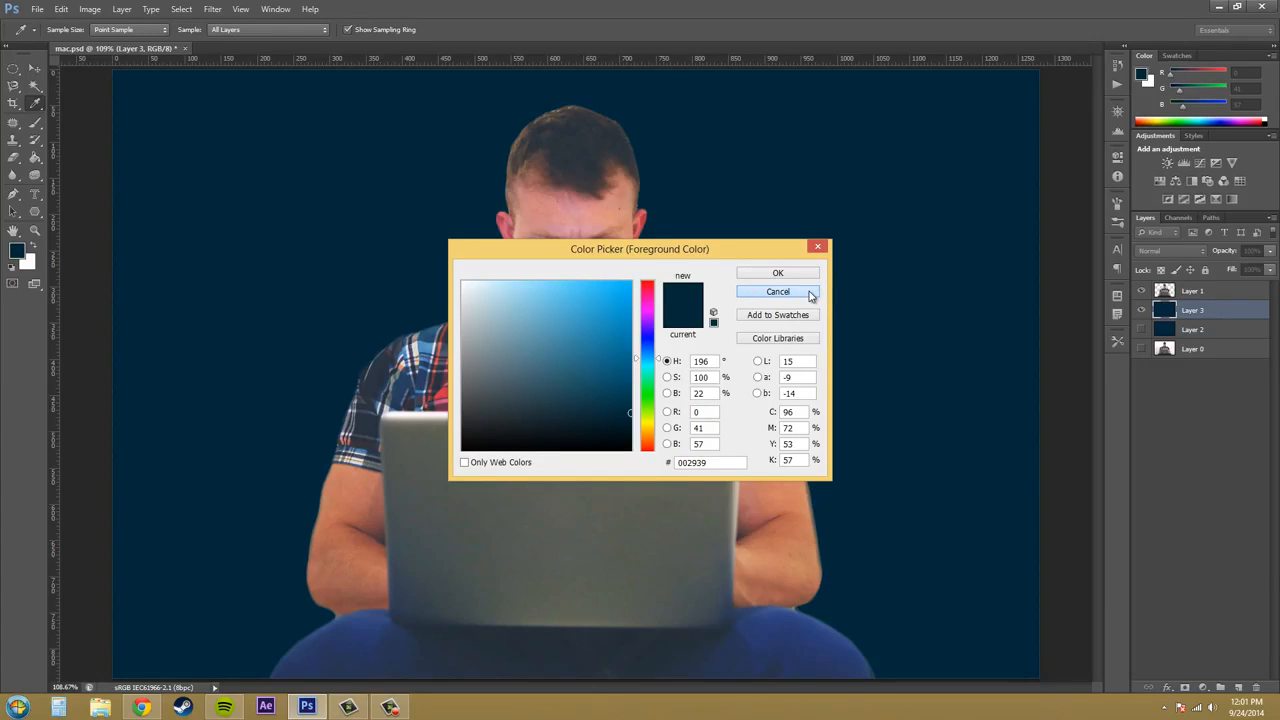
left_click(777, 291)
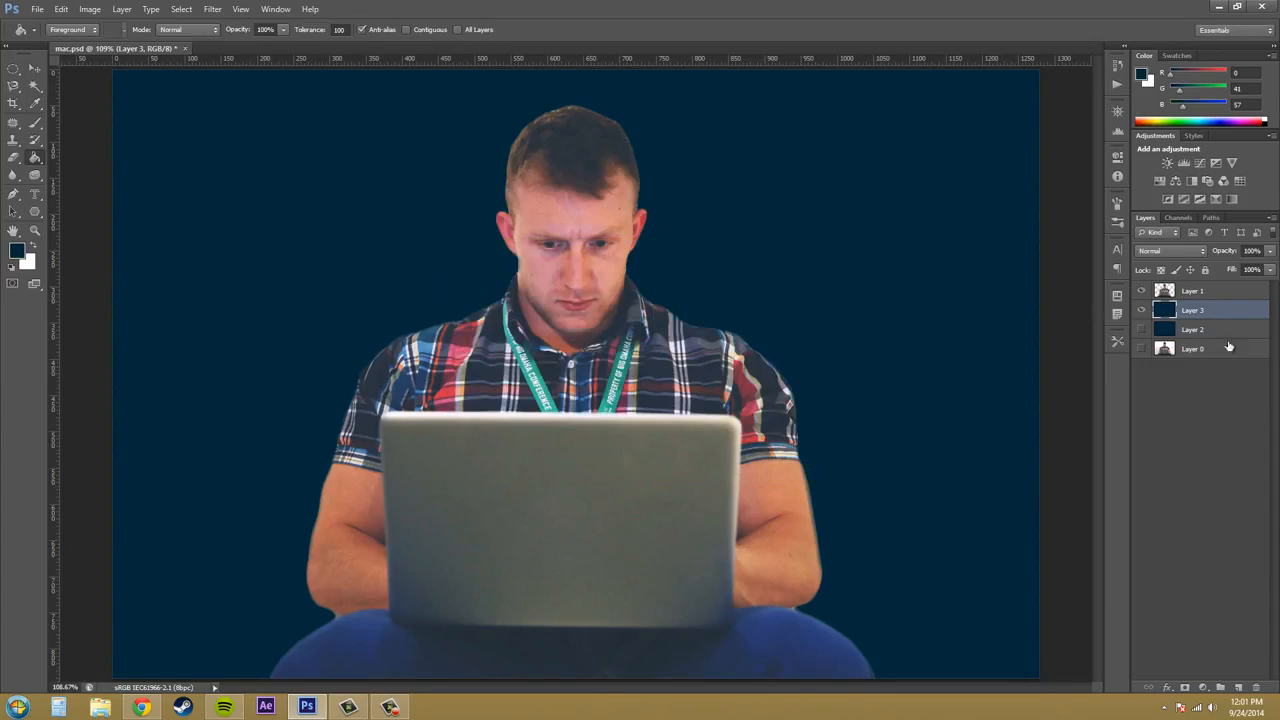
- Duplicate the cut-out Layer 1 to make four copies above it
left_click(1210, 291)
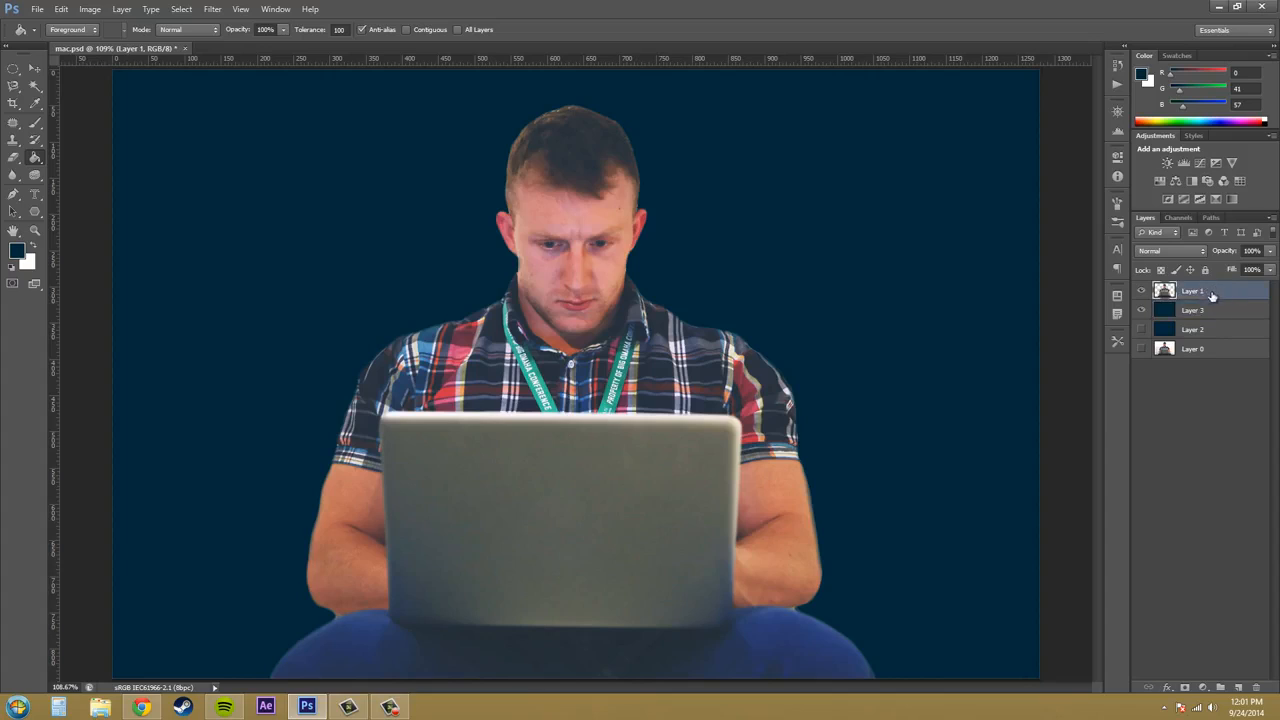
left_click(1143, 311)
left_click_drag(1220, 290, 1240, 687)
left_click_drag(1217, 292, 1247, 688)
left_click_drag(1218, 290, 1243, 688)
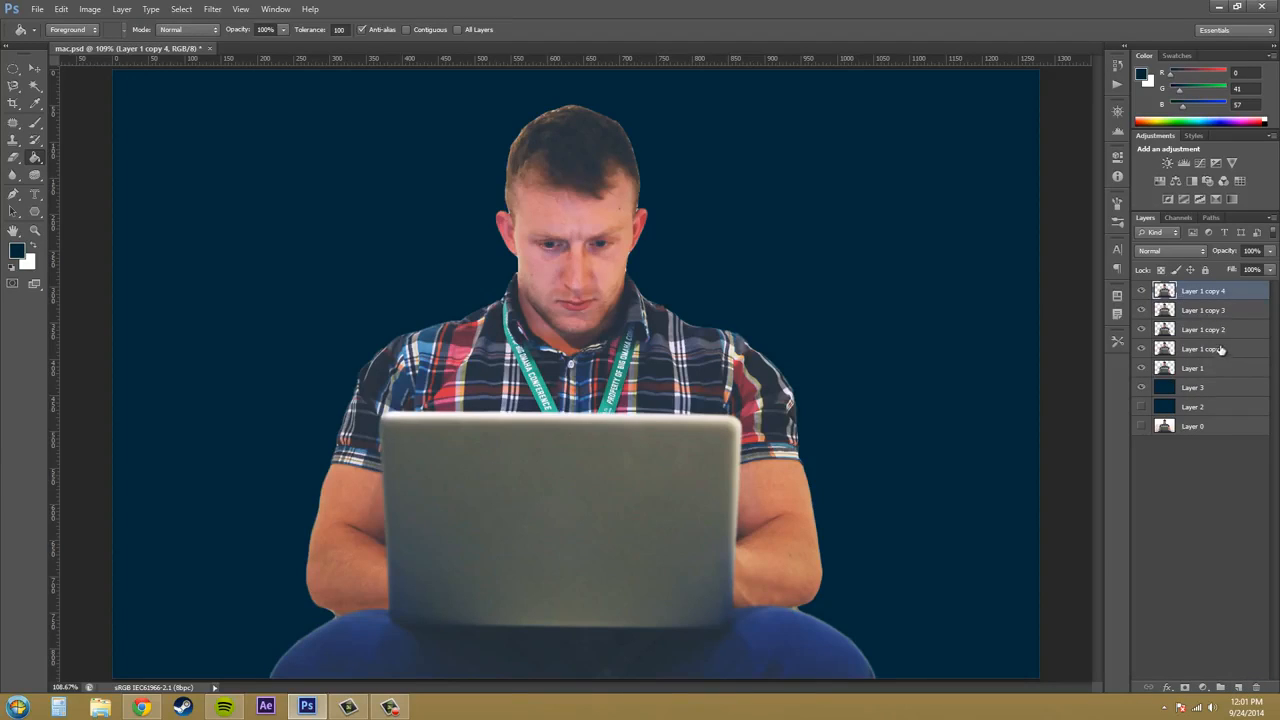
- Show only Layer 1 copy 4, apply a Threshold adjustment at level 52 to it, and rename the layer 52
left_click(1180, 368)
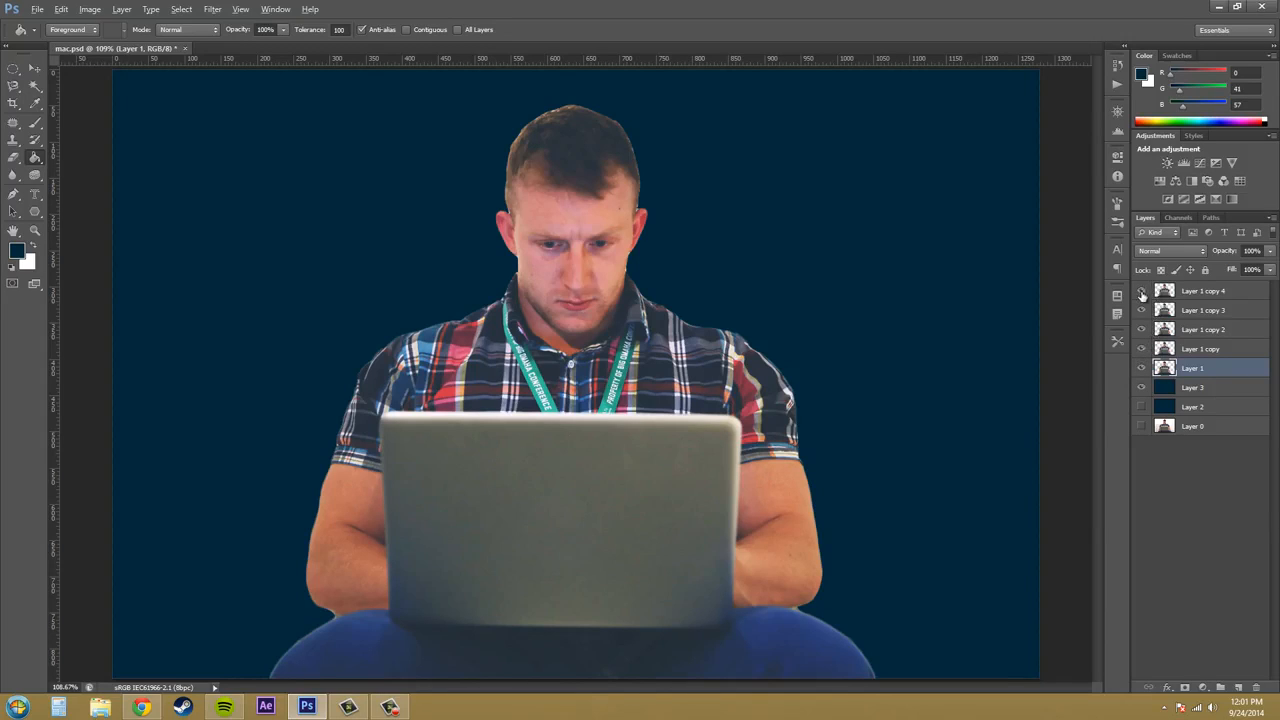
left_click(1141, 291, "alt")
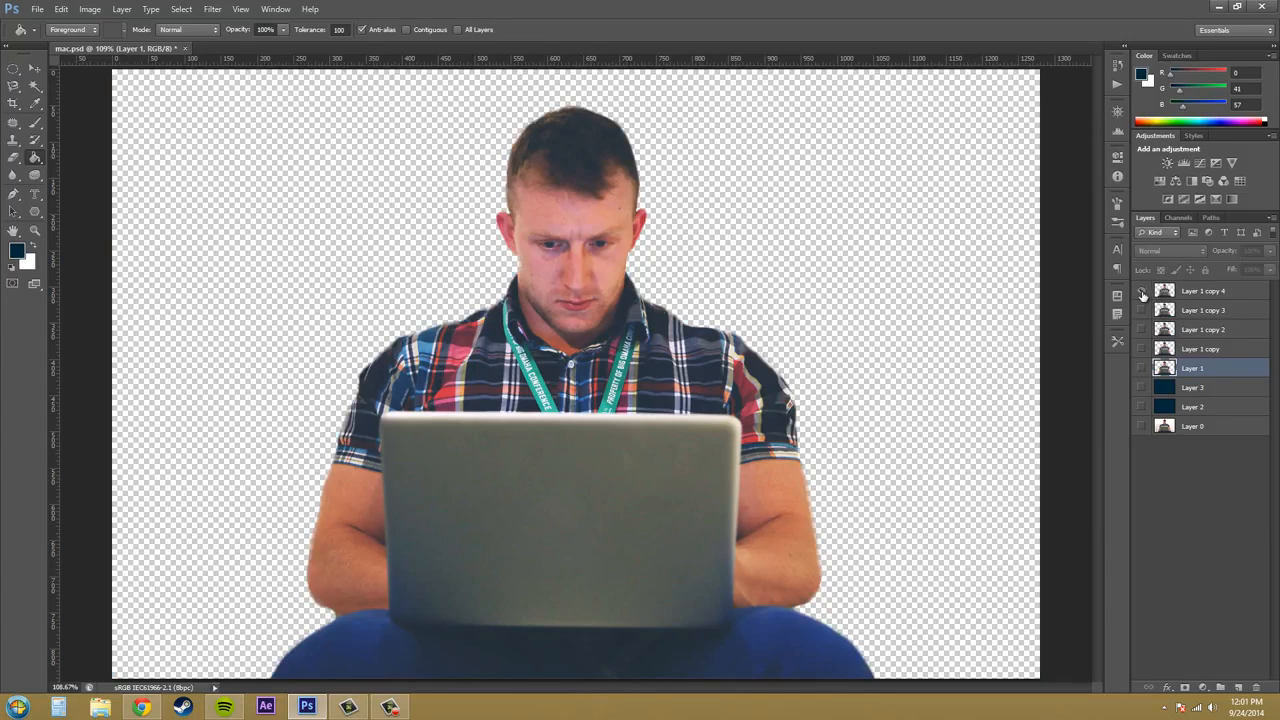
left_click(1227, 293)
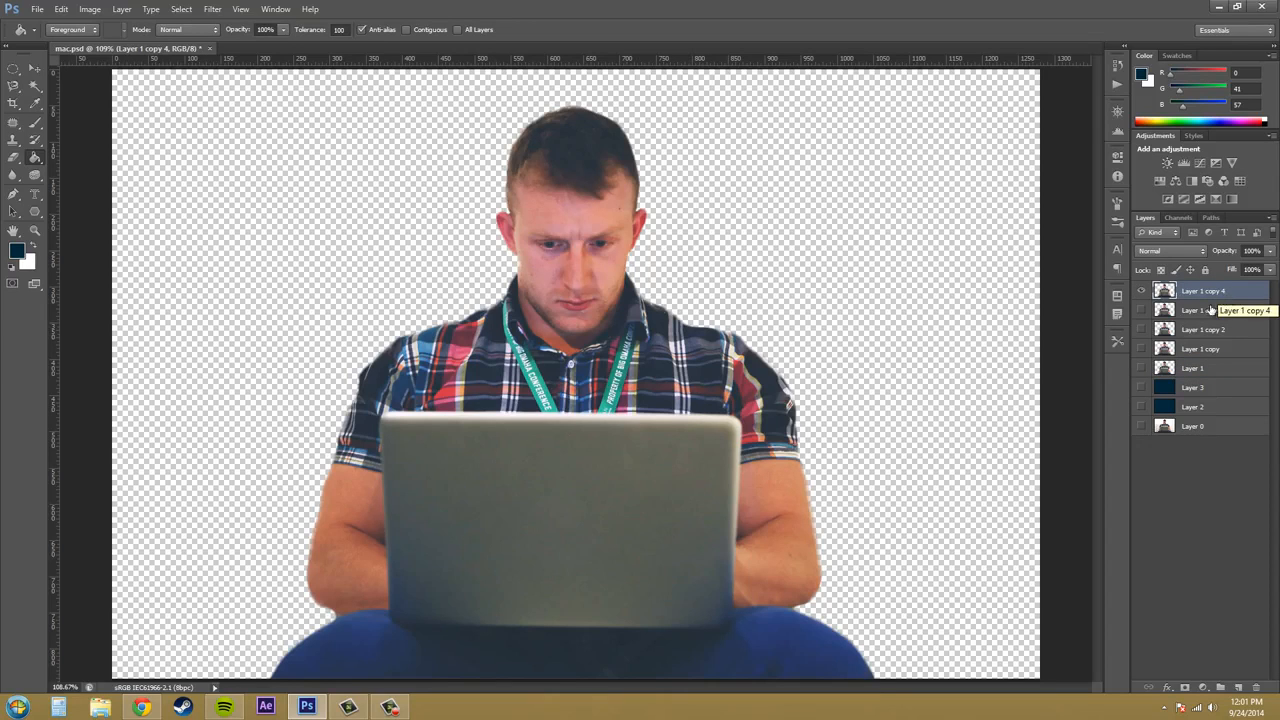
left_click(97, 16)
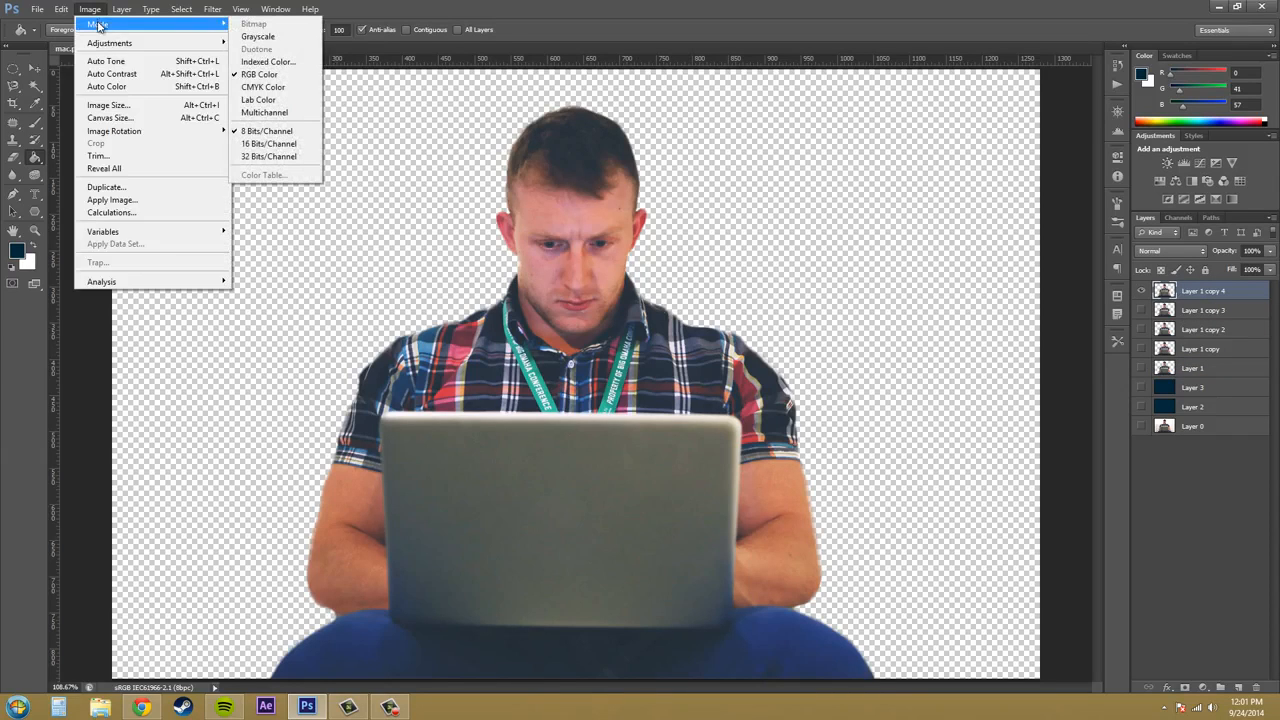
mouse_move(102, 43)
left_click(262, 218)
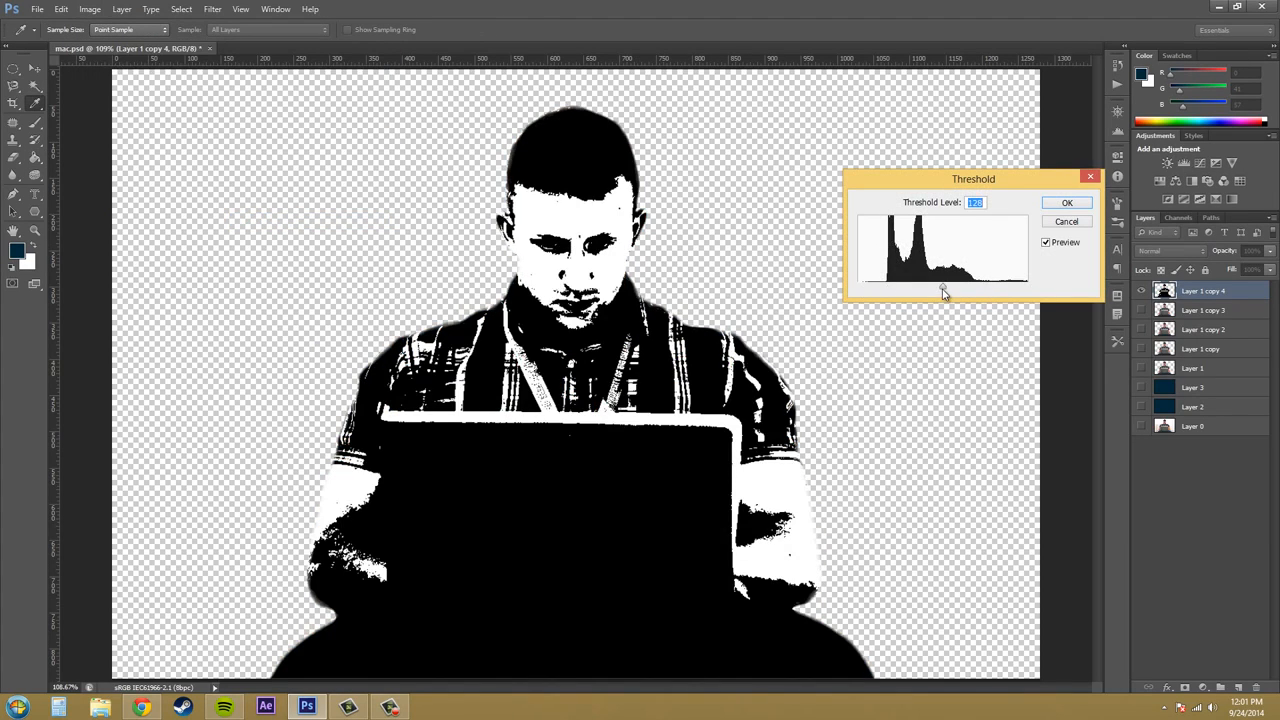
left_click_drag(942, 290, 894, 289)
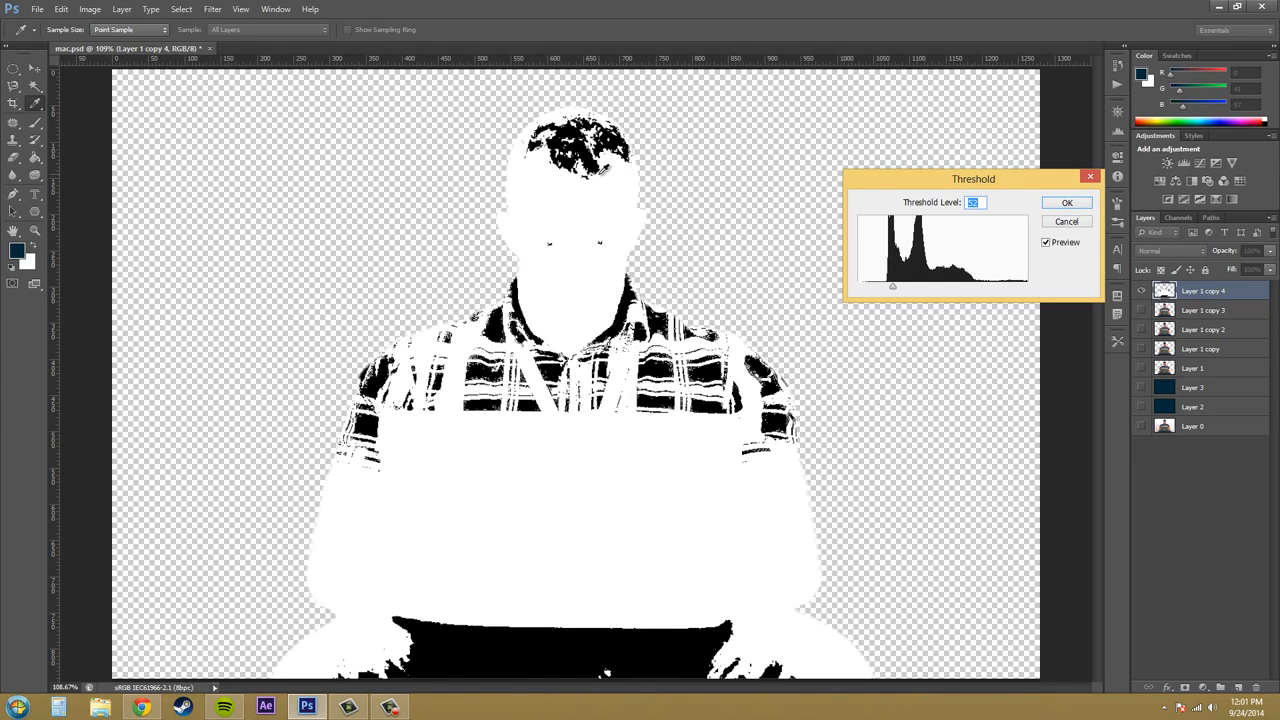
left_click(1068, 204)
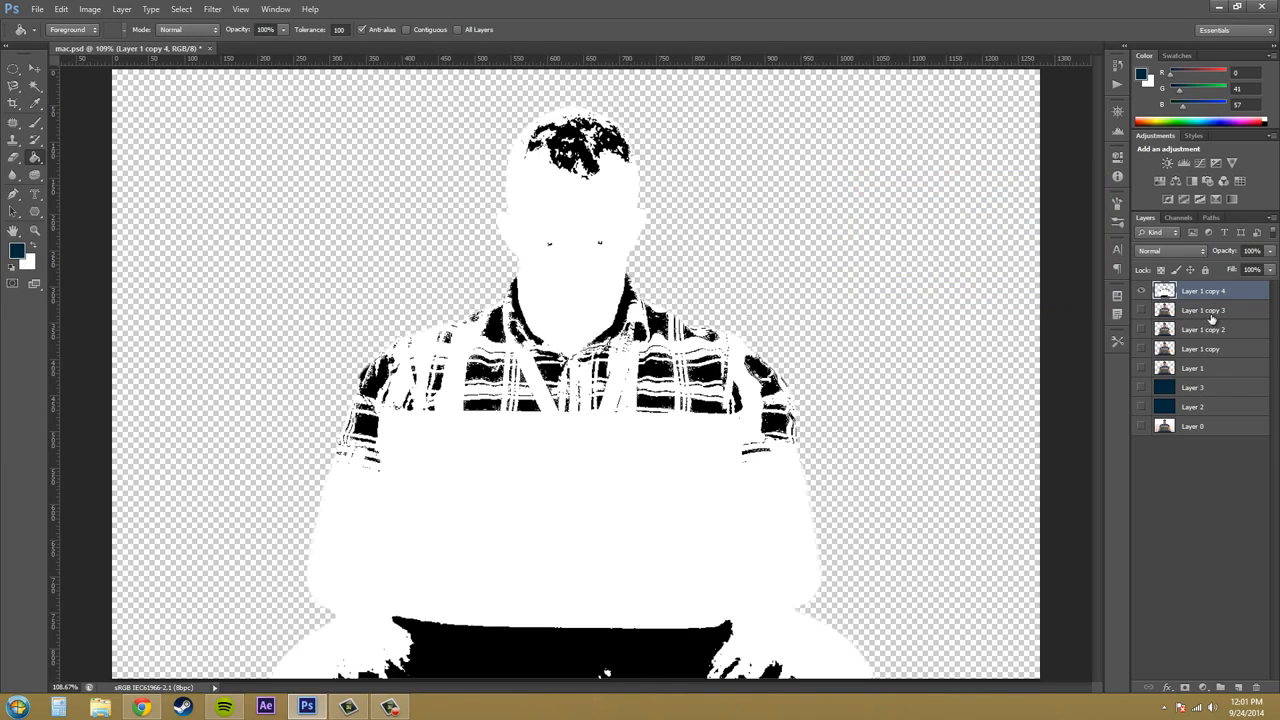
double_click(1210, 291)
type("52")
key("Return")
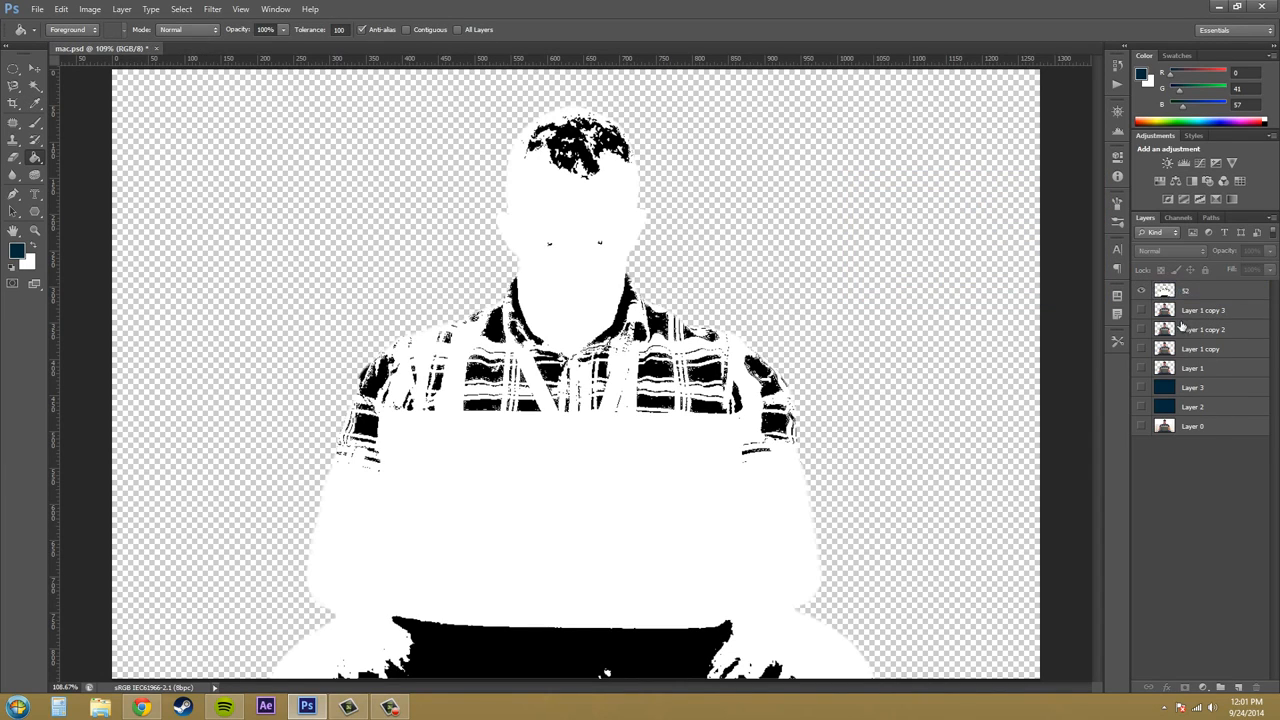
- Show only Layer 1 copy 3, apply a Threshold adjustment at level 92 to it, and rename the layer 92
left_click(1200, 315)
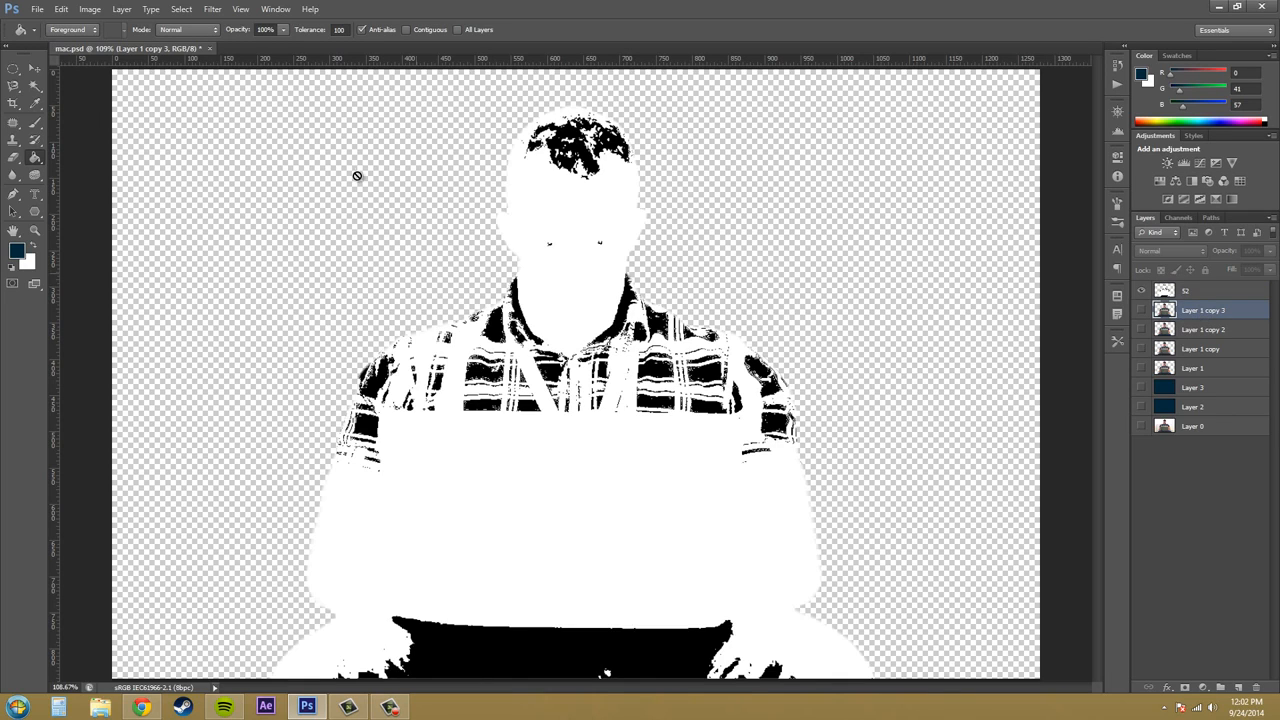
left_click(1142, 311, "alt")
left_click(90, 9)
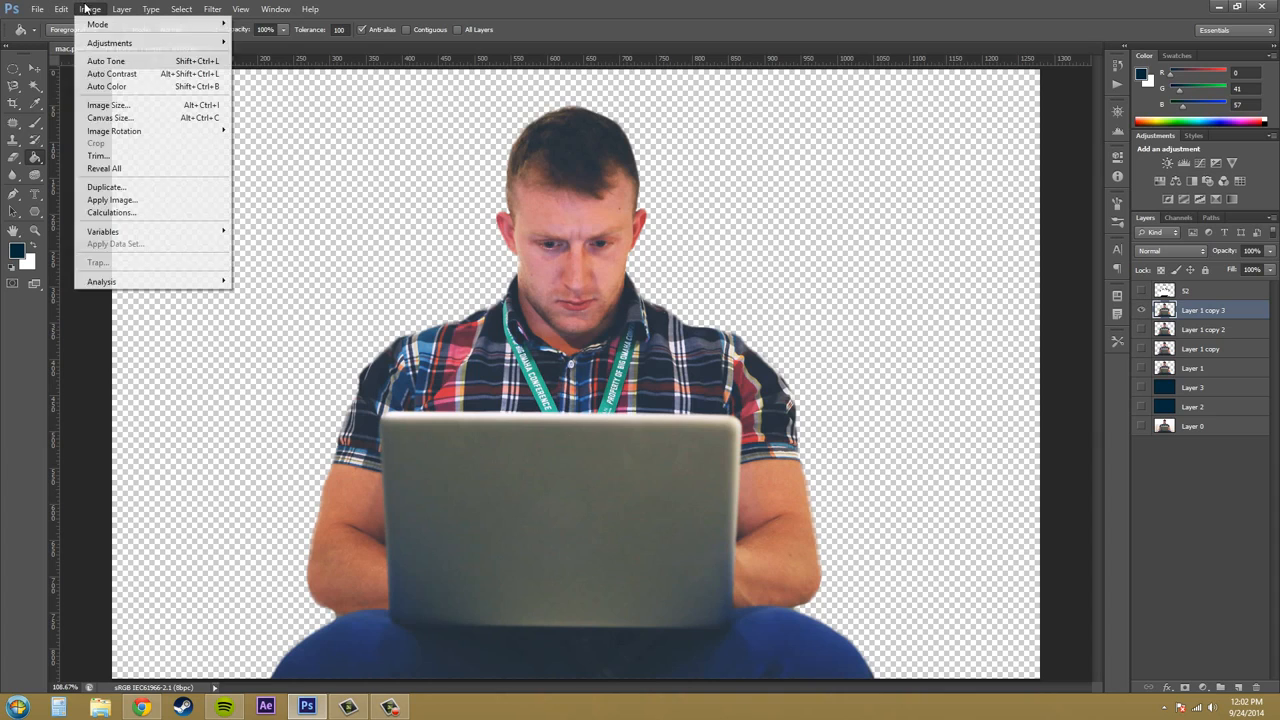
mouse_move(87, 43)
left_click(262, 213)
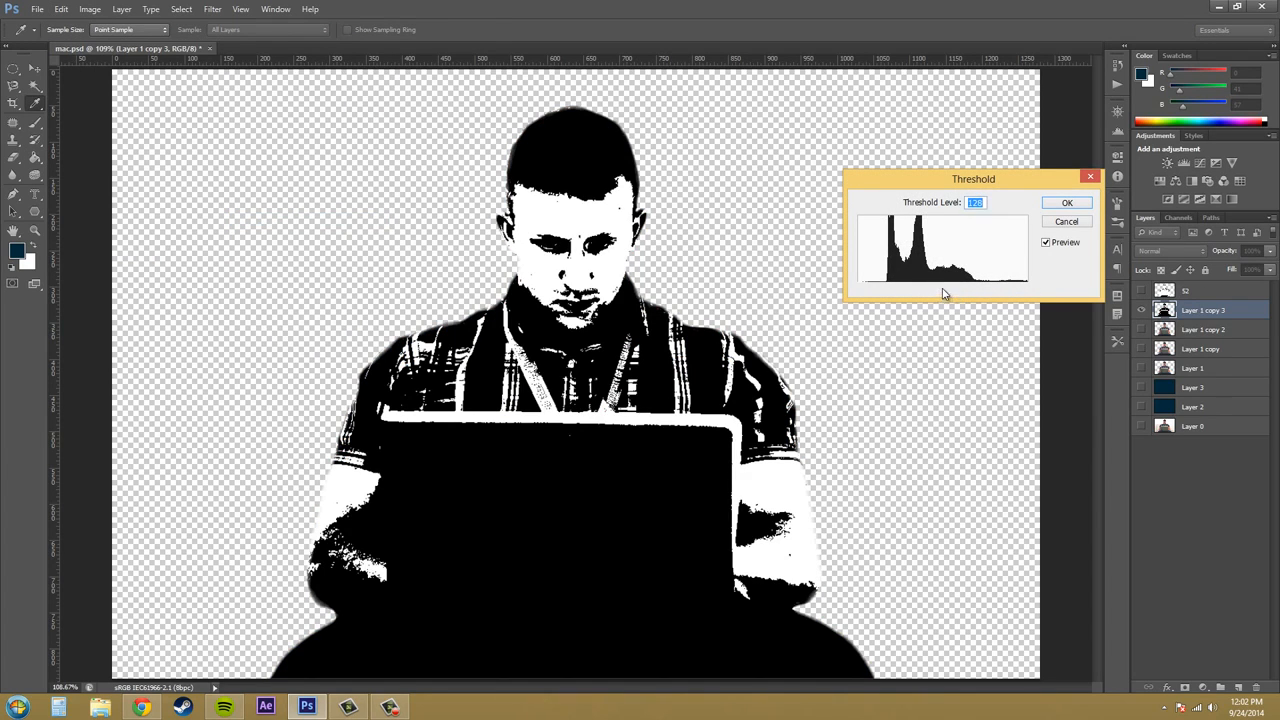
left_click_drag(942, 293, 919, 288)
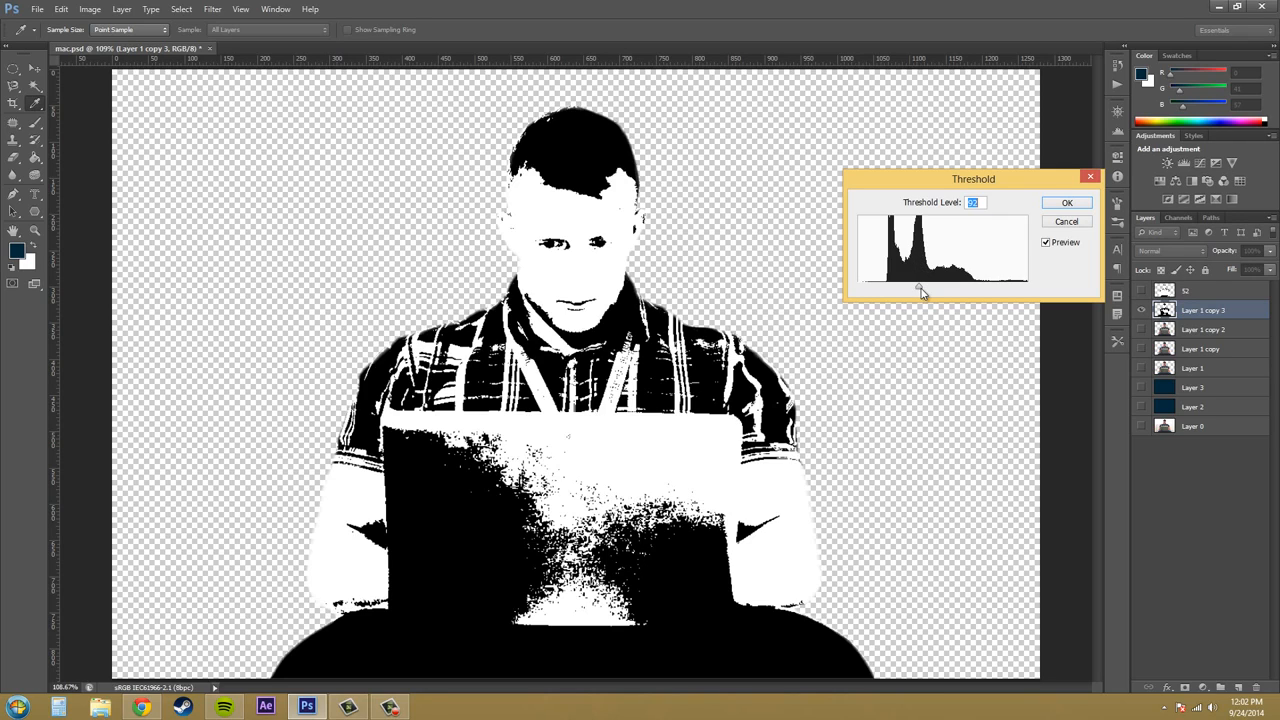
left_click(1067, 203)
double_click(1196, 312)
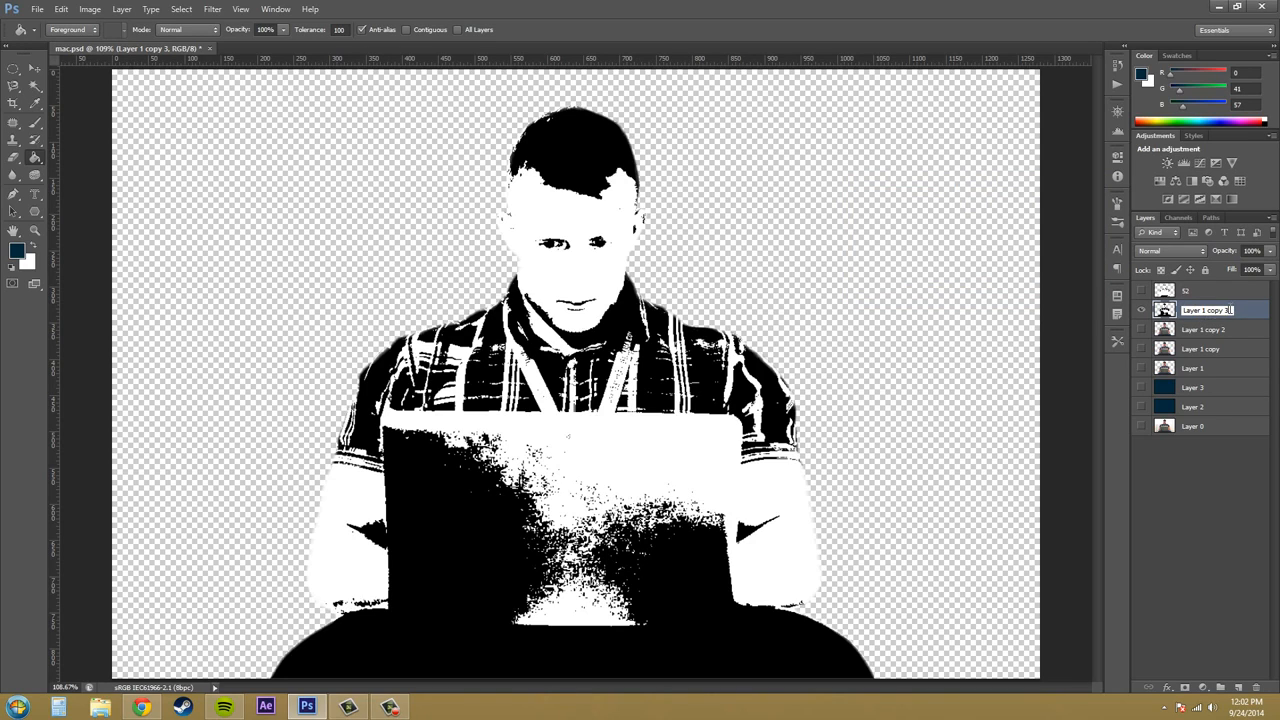
key("ctrl+a")
type("92")
- Show only Layer 1 copy 2, apply a Threshold adjustment at level 128 to it, and rename the layer 128
left_click(1197, 334)
left_click(1142, 331, "alt")
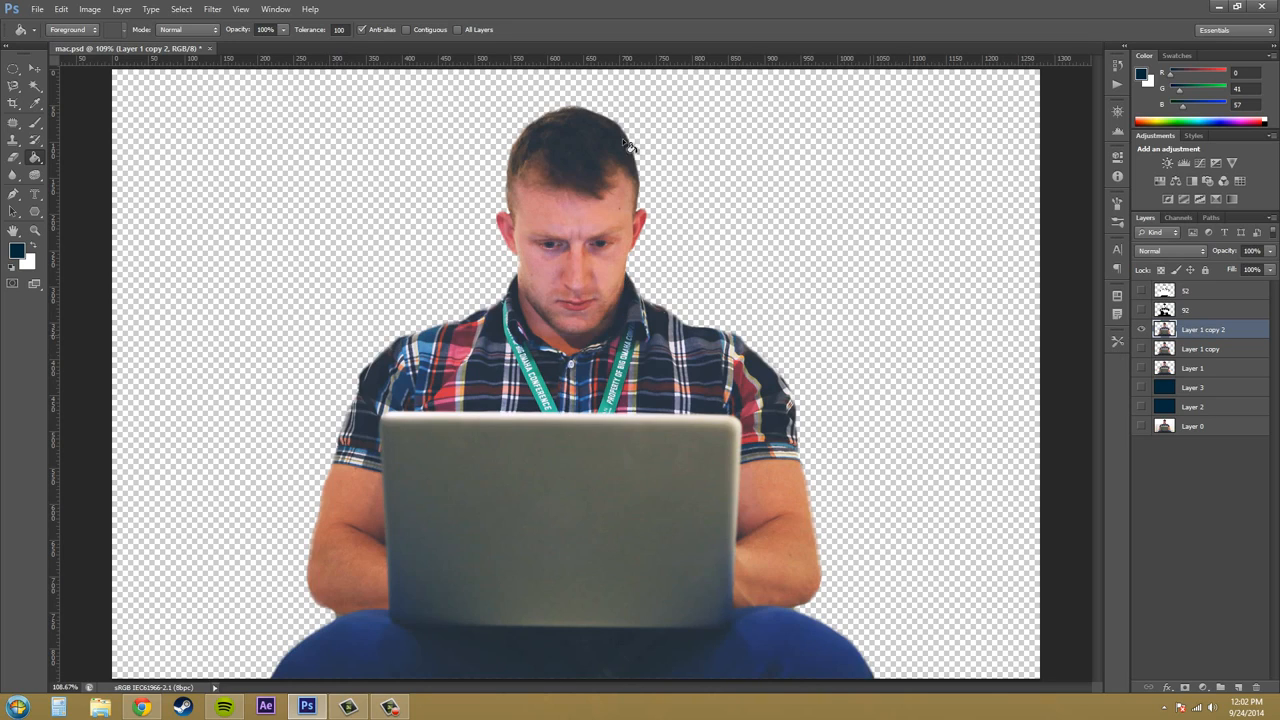
left_click(90, 9)
mouse_move(110, 43)
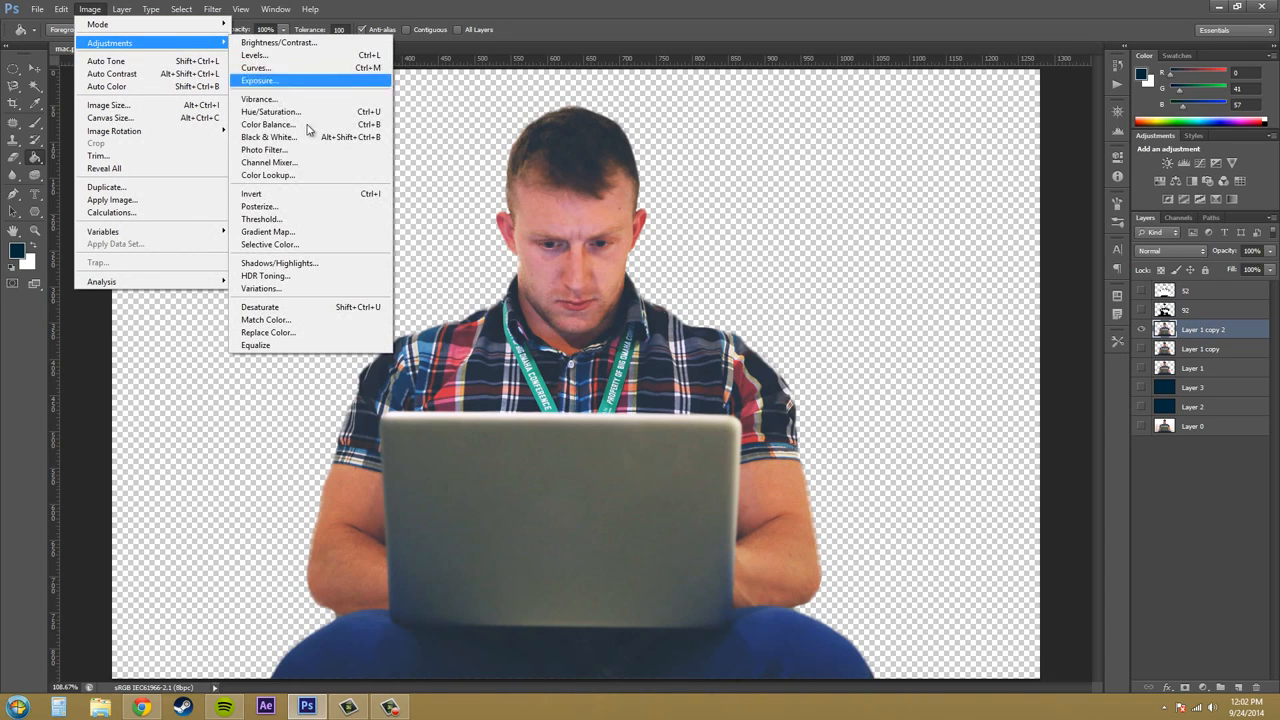
left_click(275, 219)
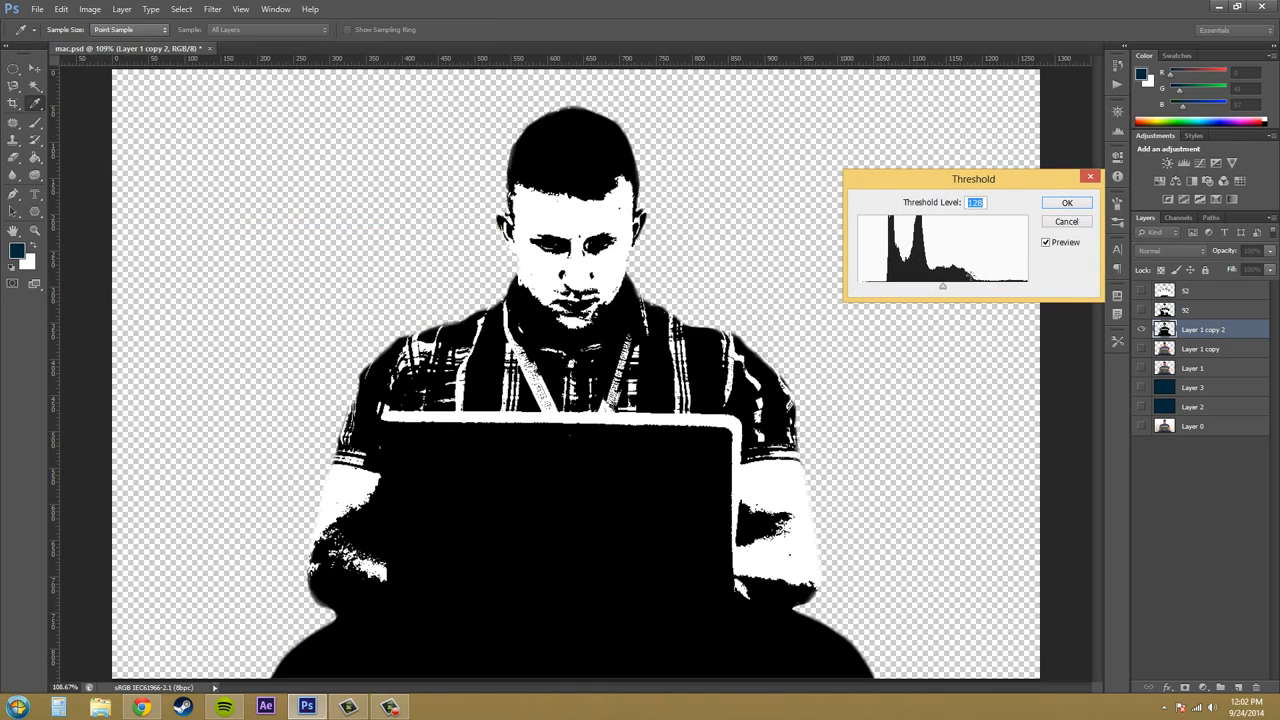
left_click(1068, 204)
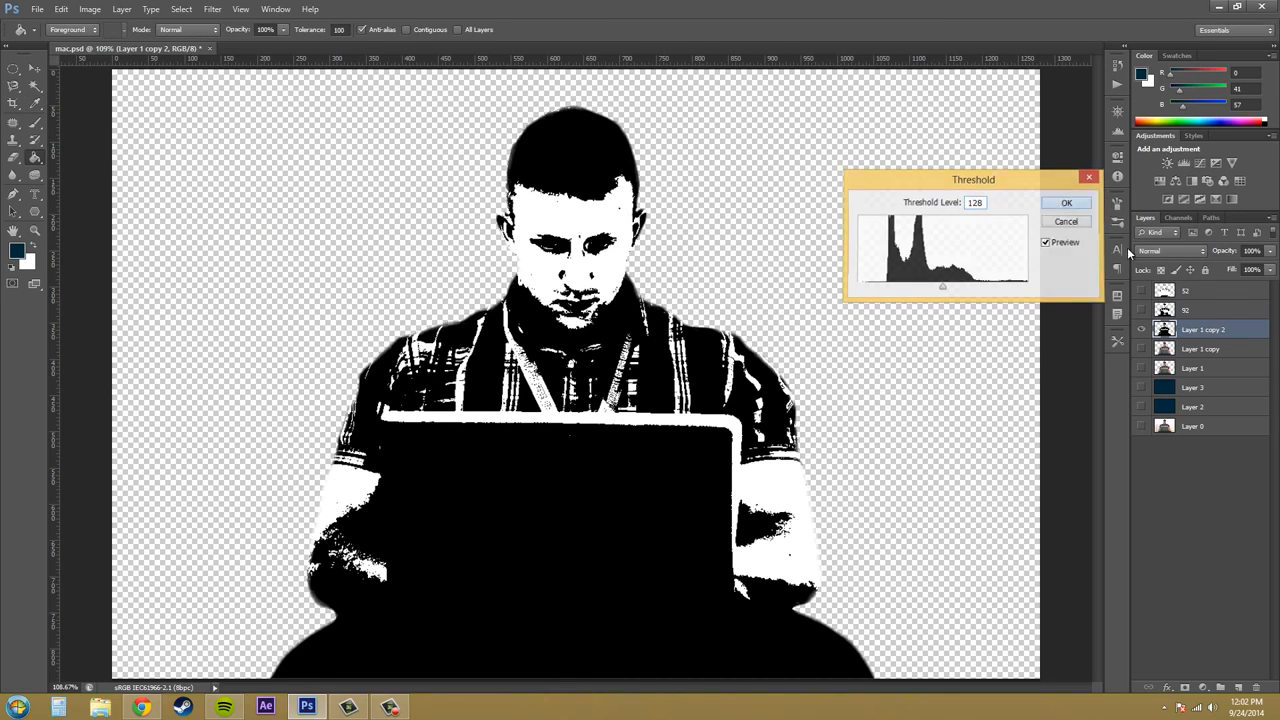
double_click(1195, 330)
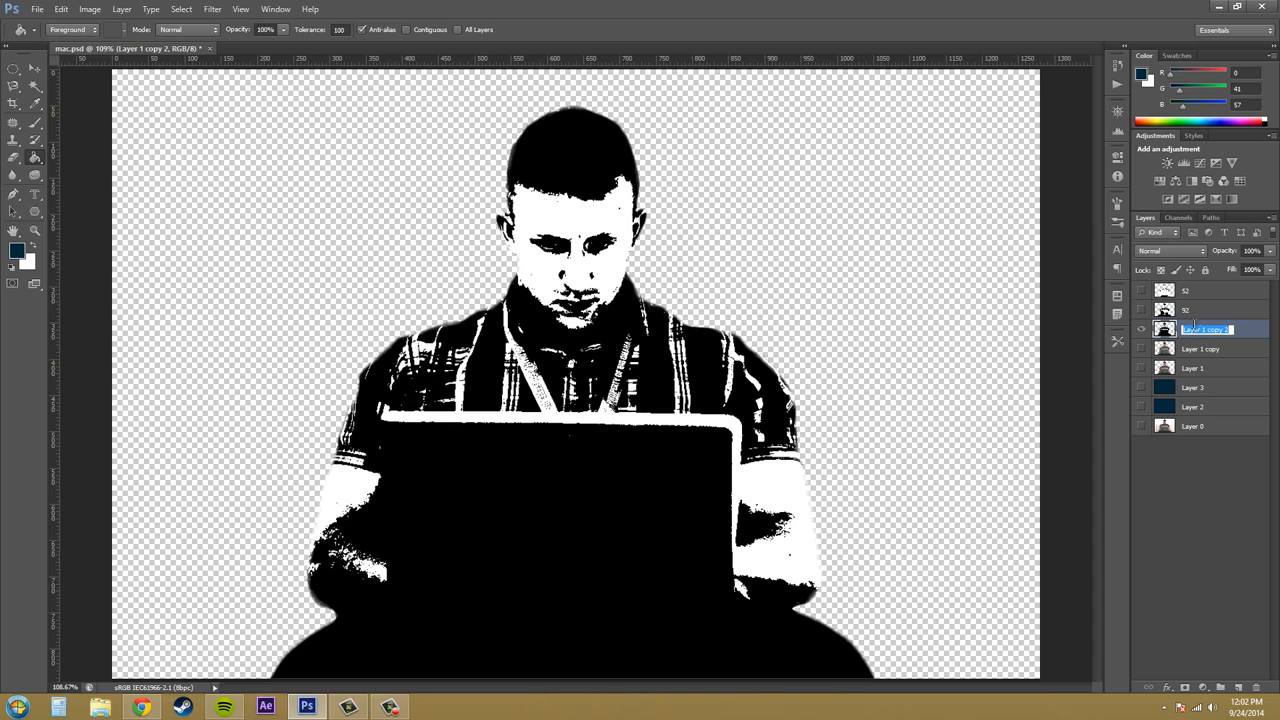
type("5")
- Show only Layer 1 copy, apply a Threshold adjustment at level 190 to it, and rename the layer 190
left_click(1204, 353)
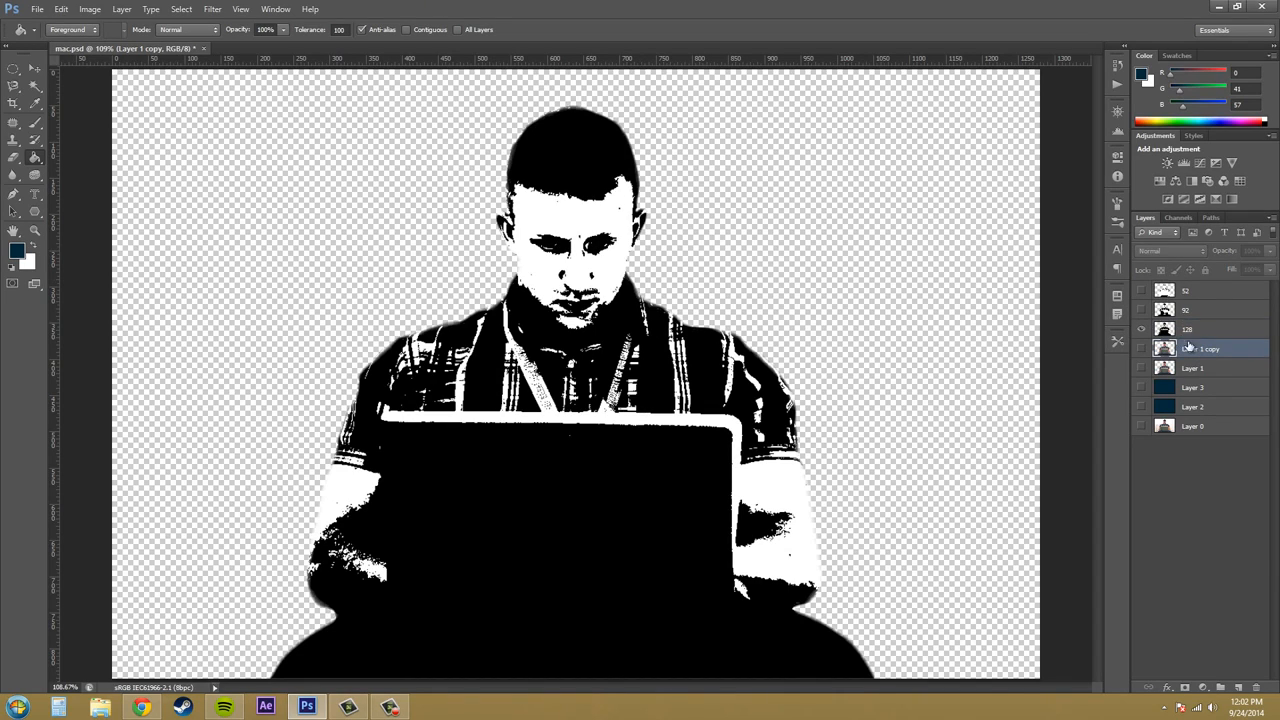
left_click(1145, 350, "alt")
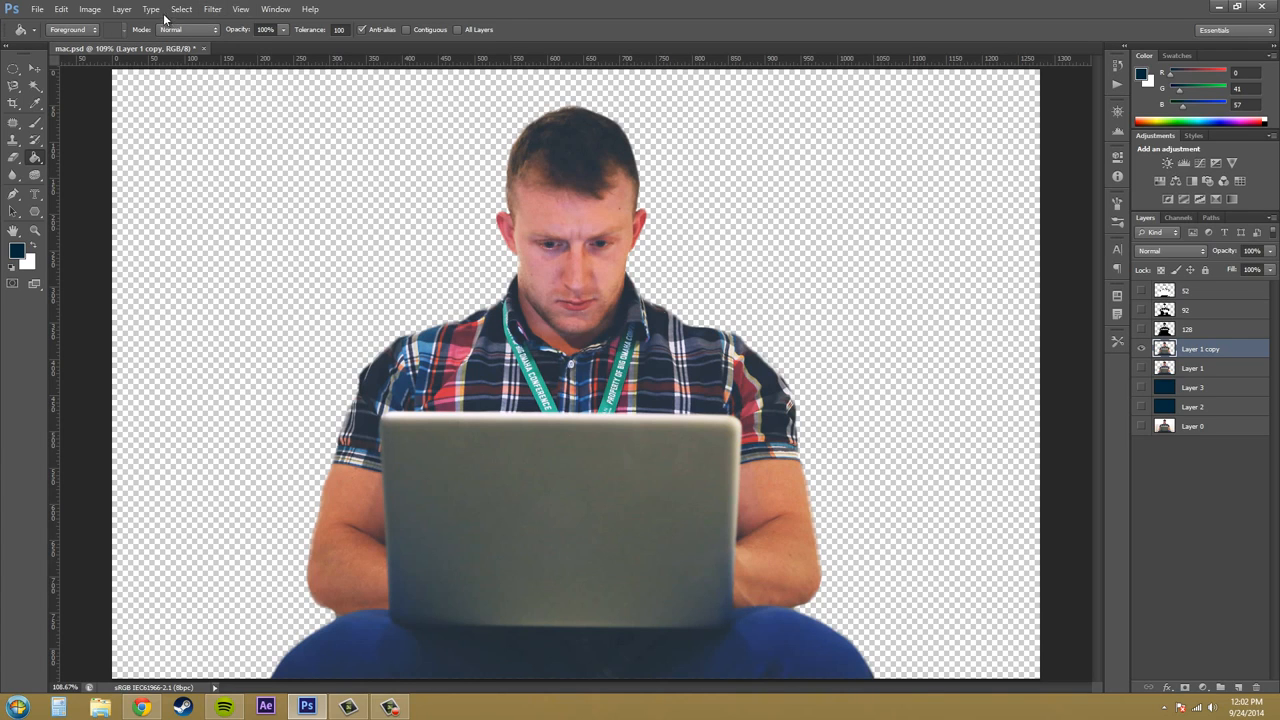
left_click(121, 10)
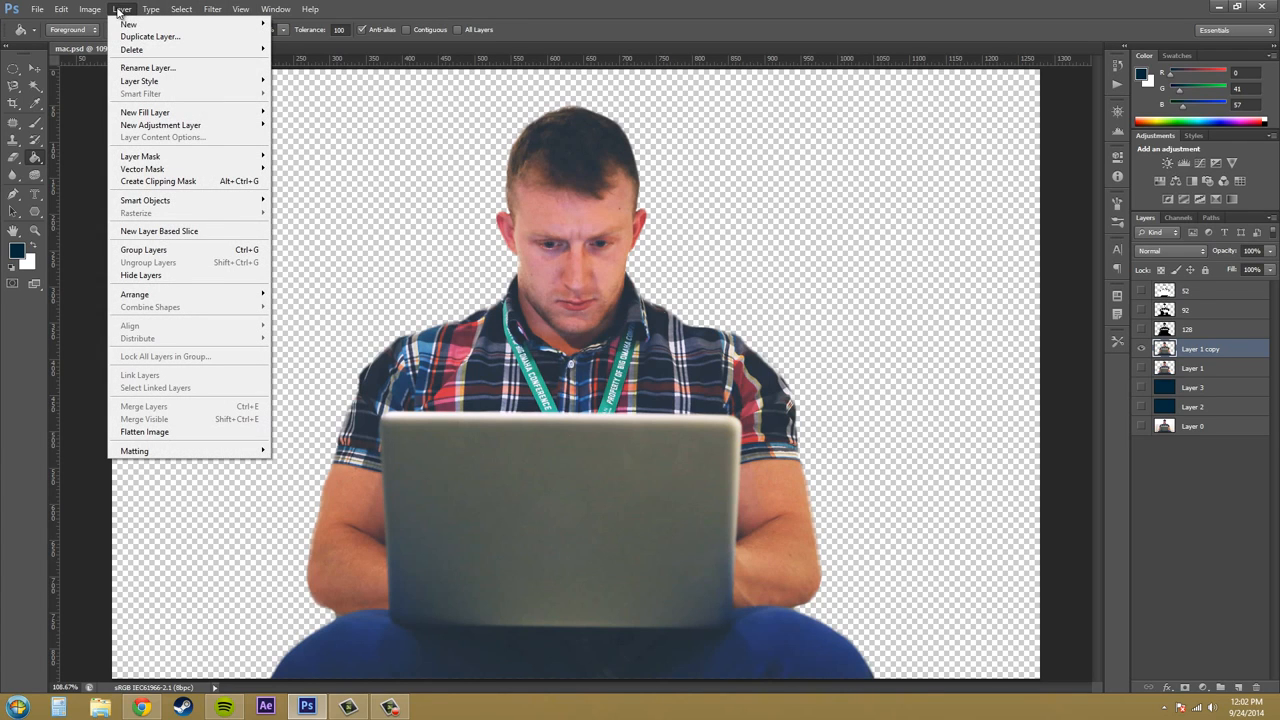
mouse_move(90, 9)
mouse_move(105, 44)
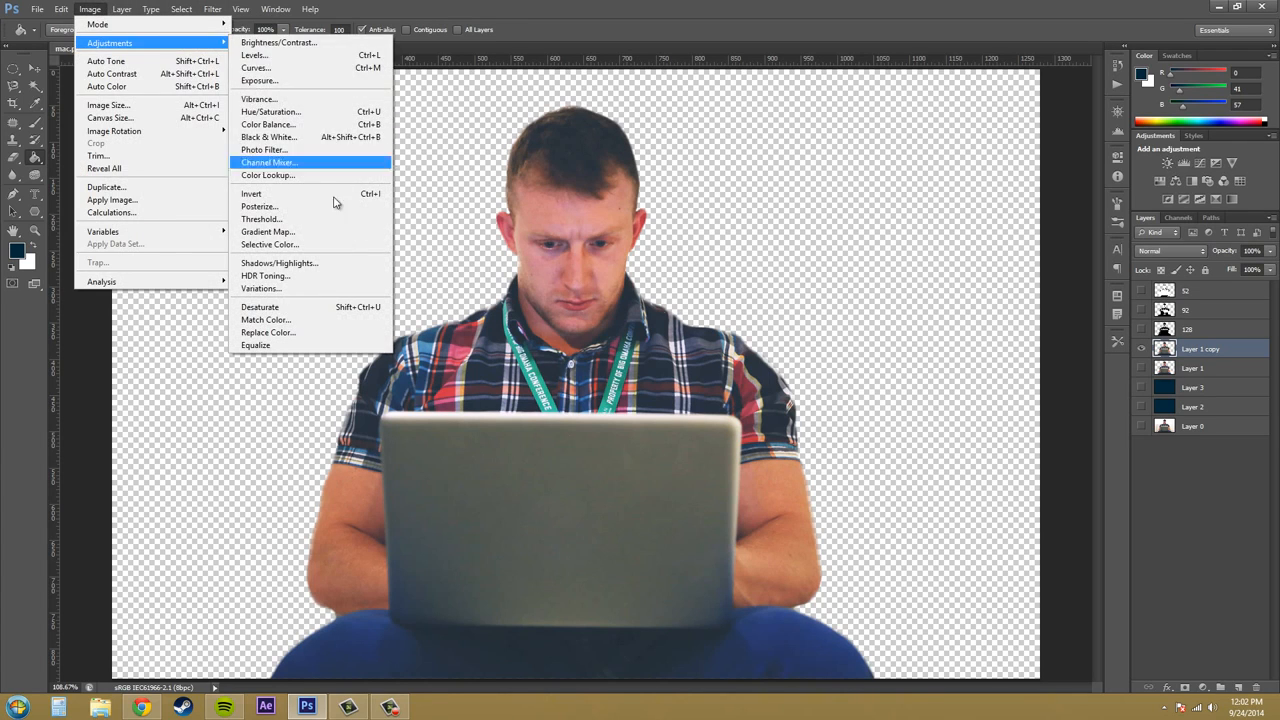
left_click(323, 228)
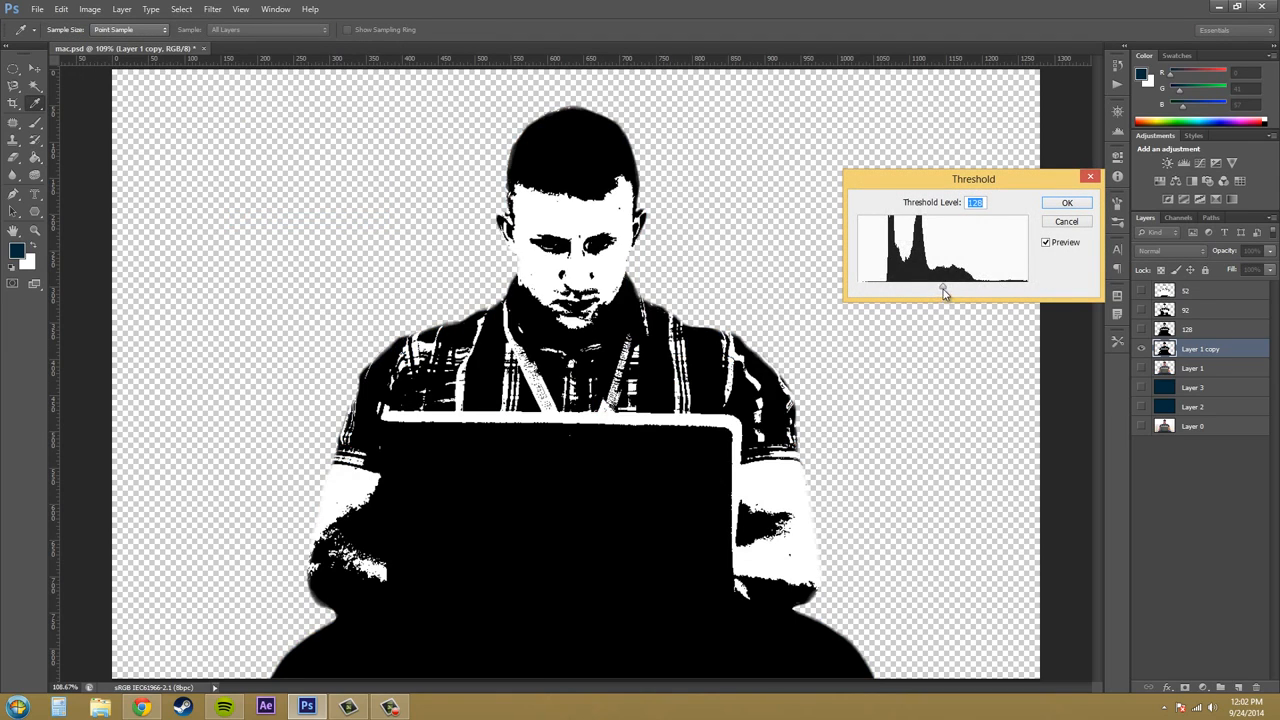
left_click_drag(945, 289, 984, 293)
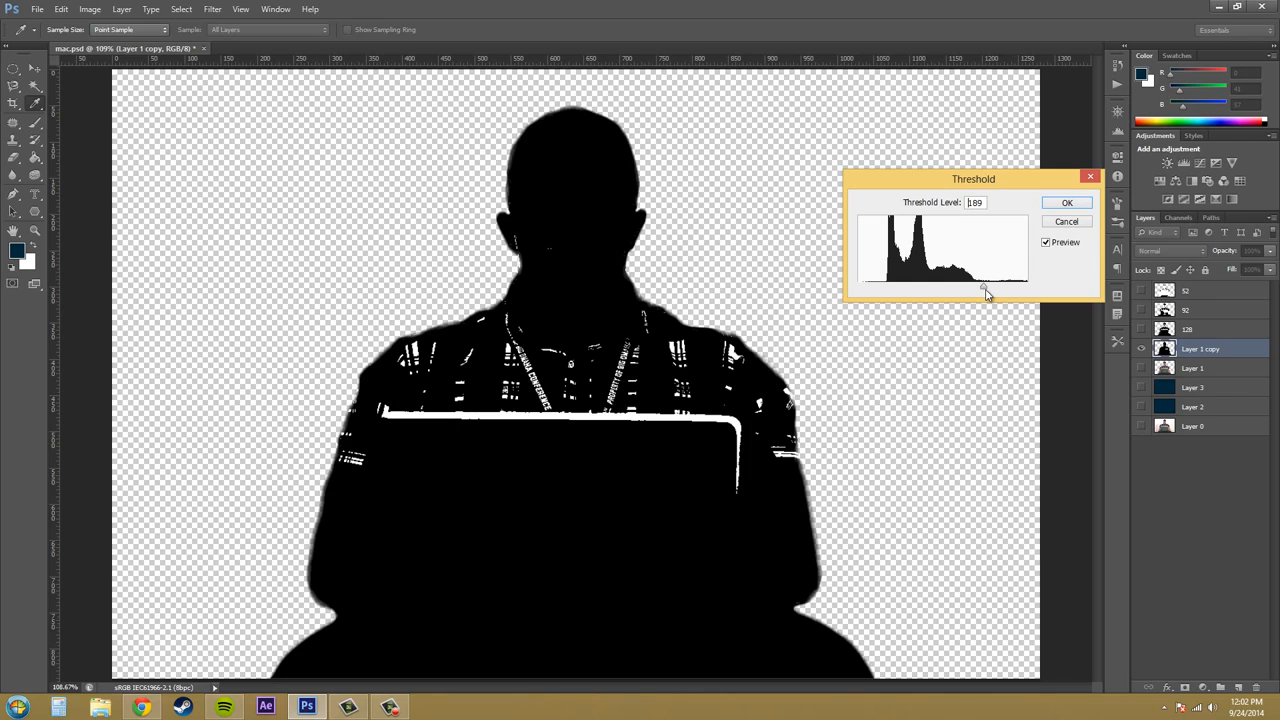
left_click(1067, 203)
double_click(1209, 349)
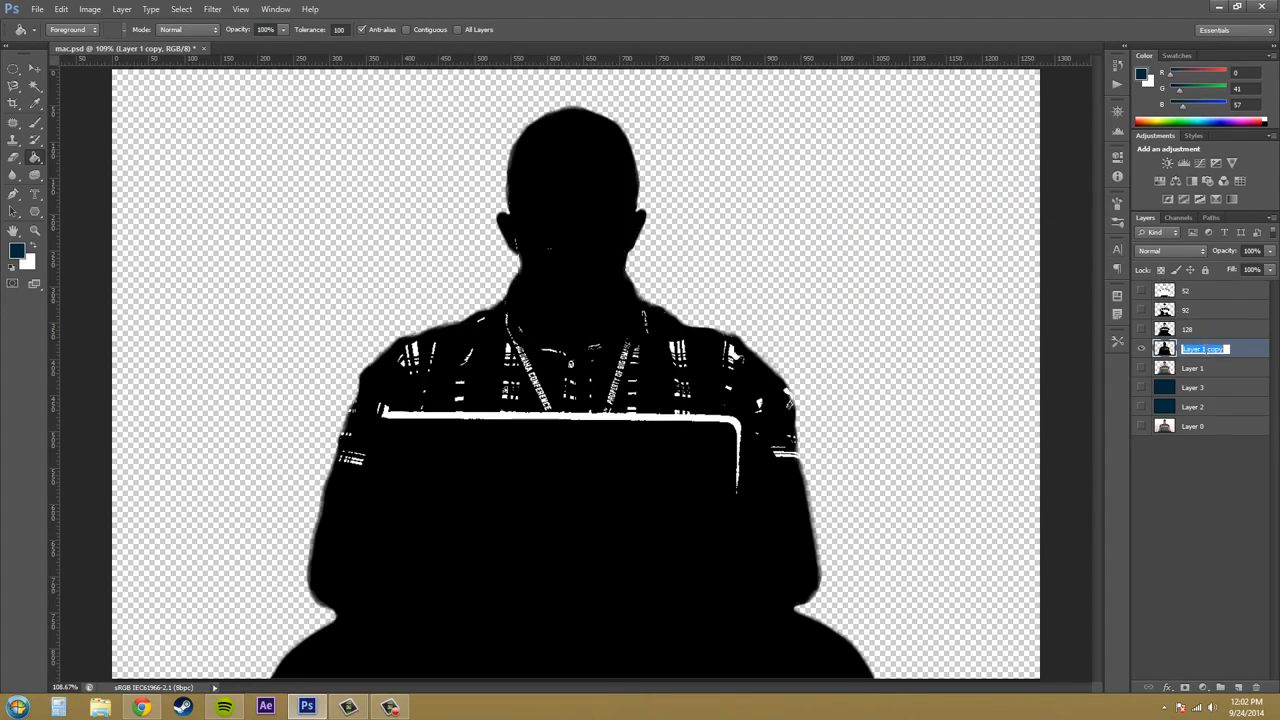
type("190")
left_click(1216, 493)
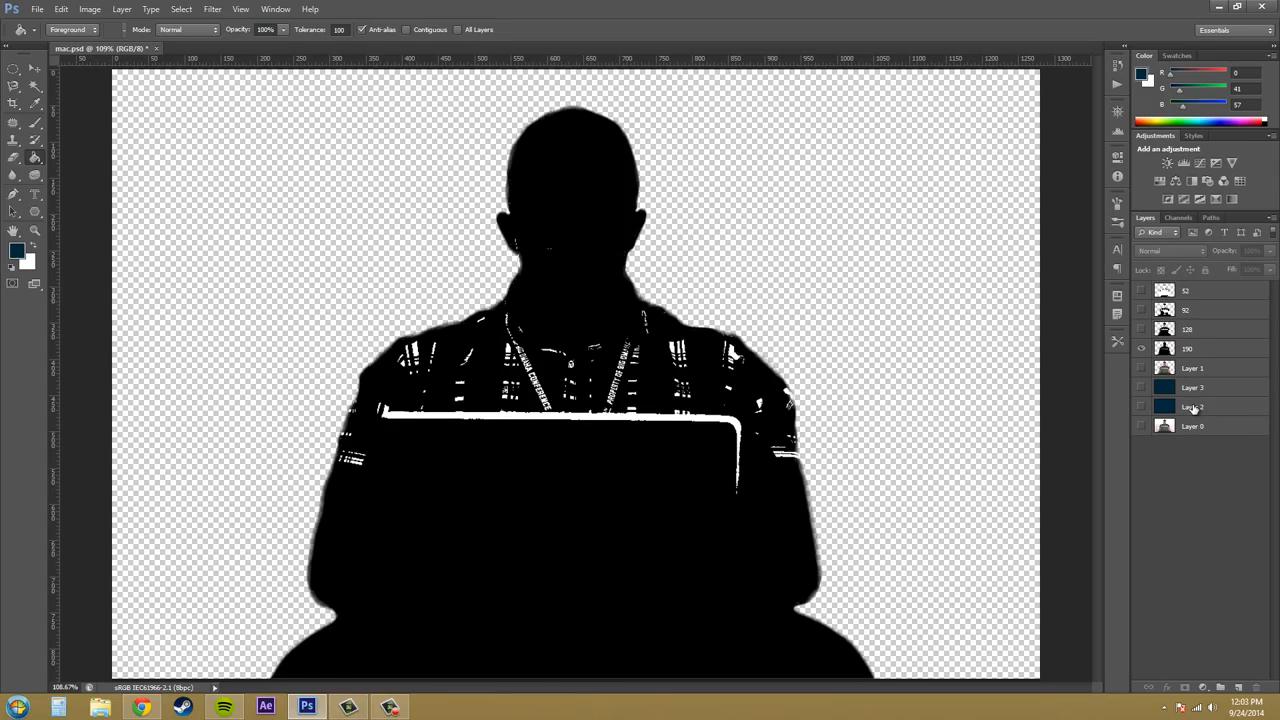
- Show only layer 52, delete all its white areas with a non-contiguous Magic Wand selection, and clear the selection
left_click(1222, 292)
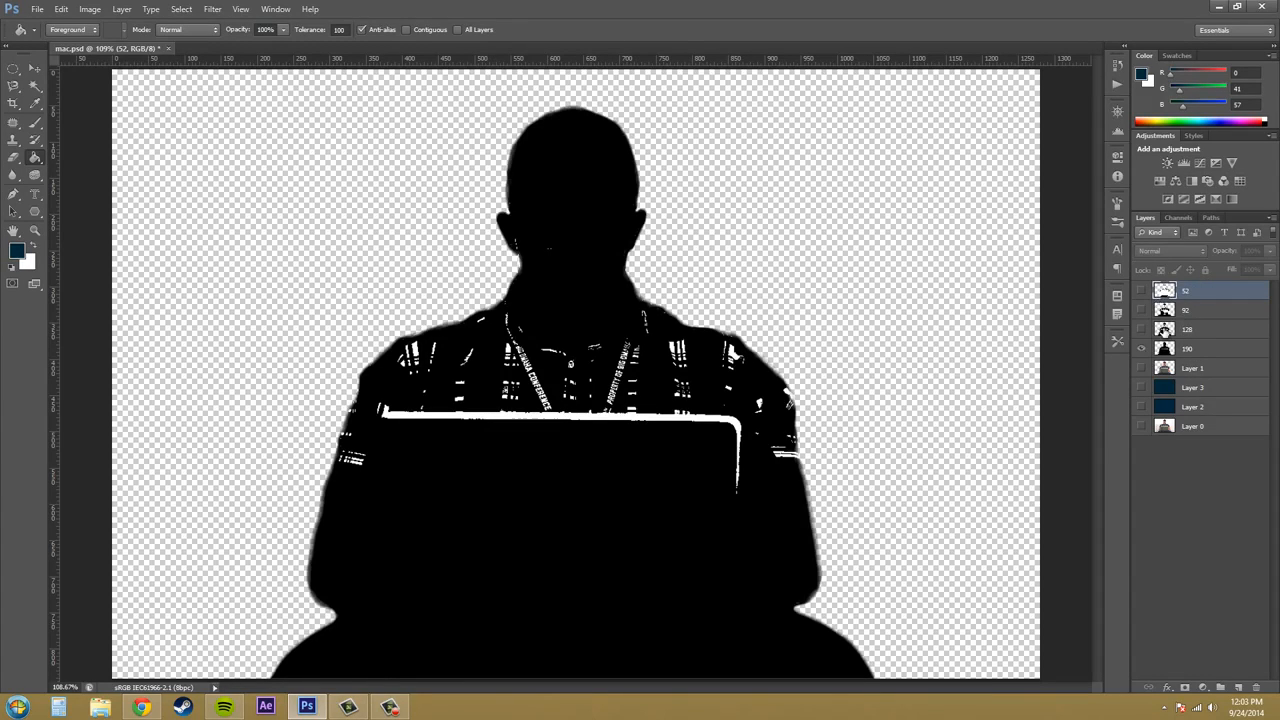
left_click(1141, 291)
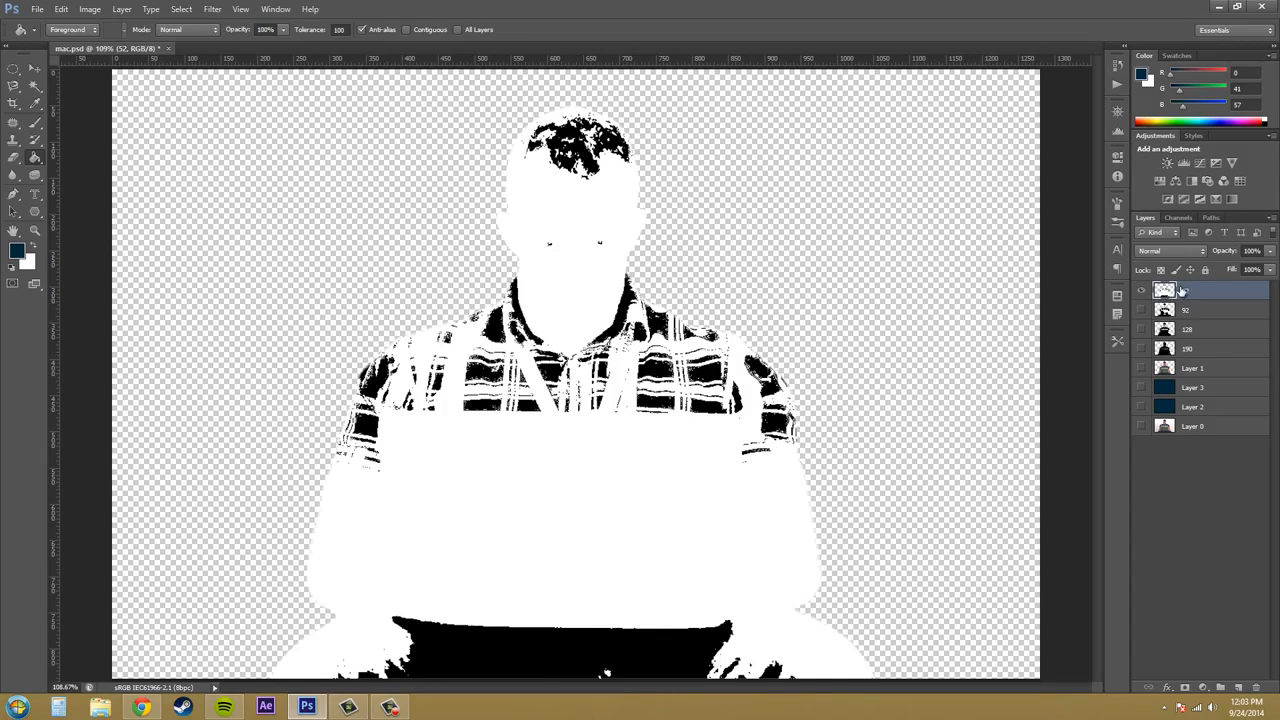
left_click(37, 87)
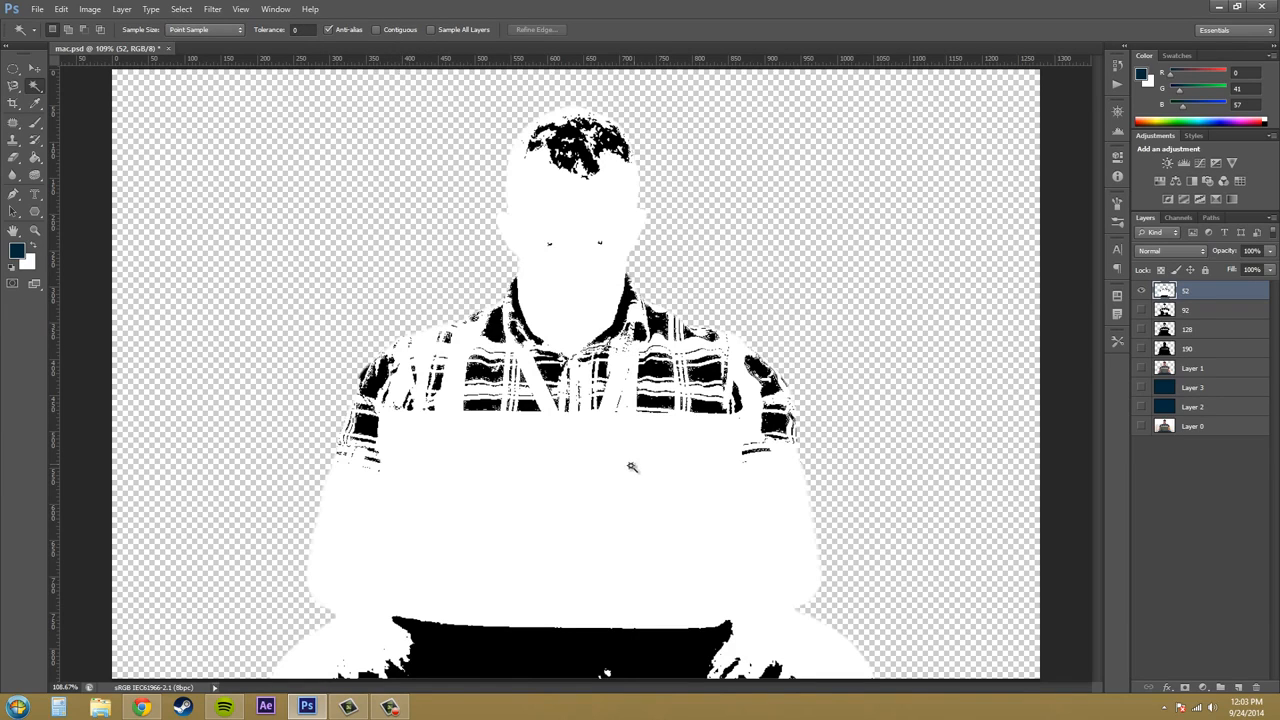
left_click(605, 497)
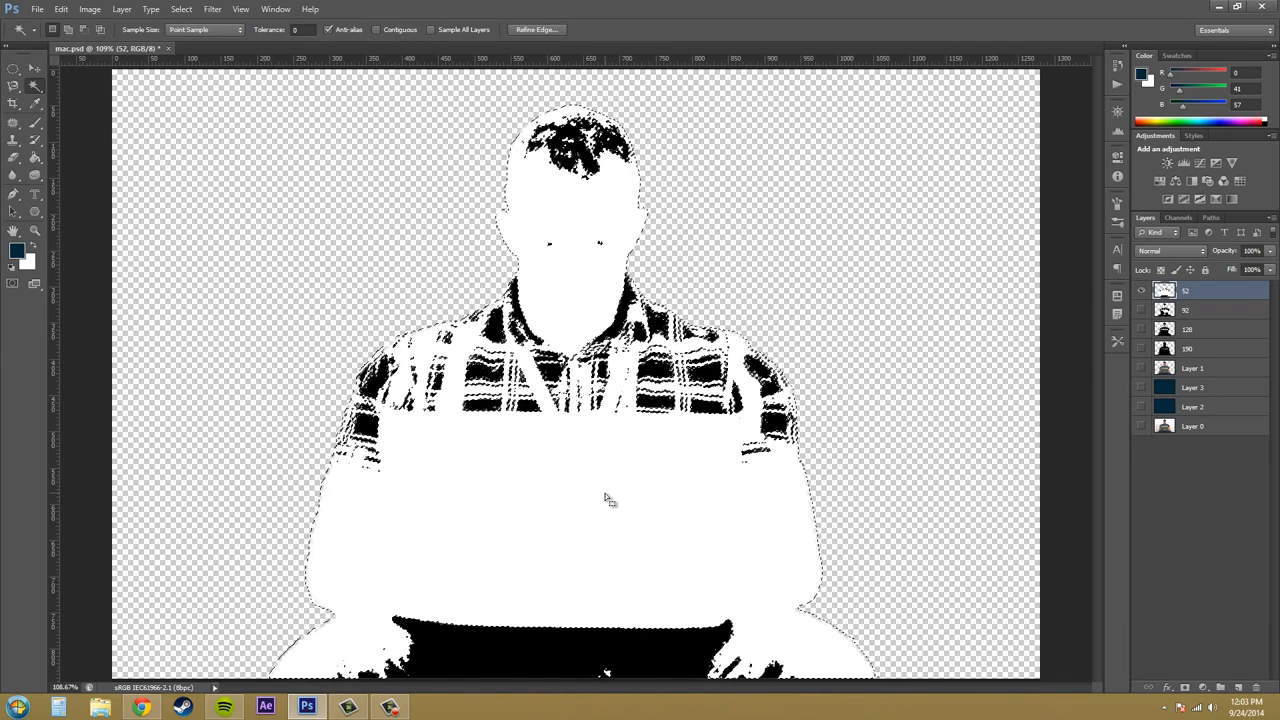
key("Delete")
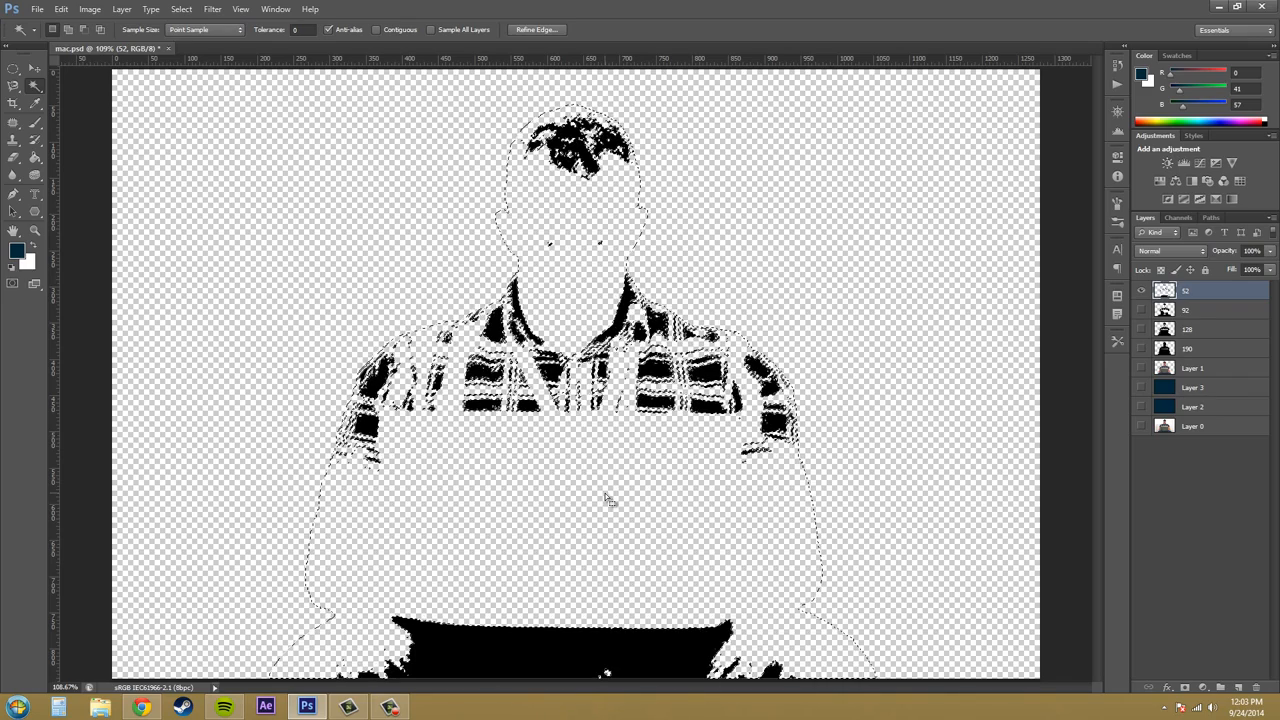
left_click(1197, 310)
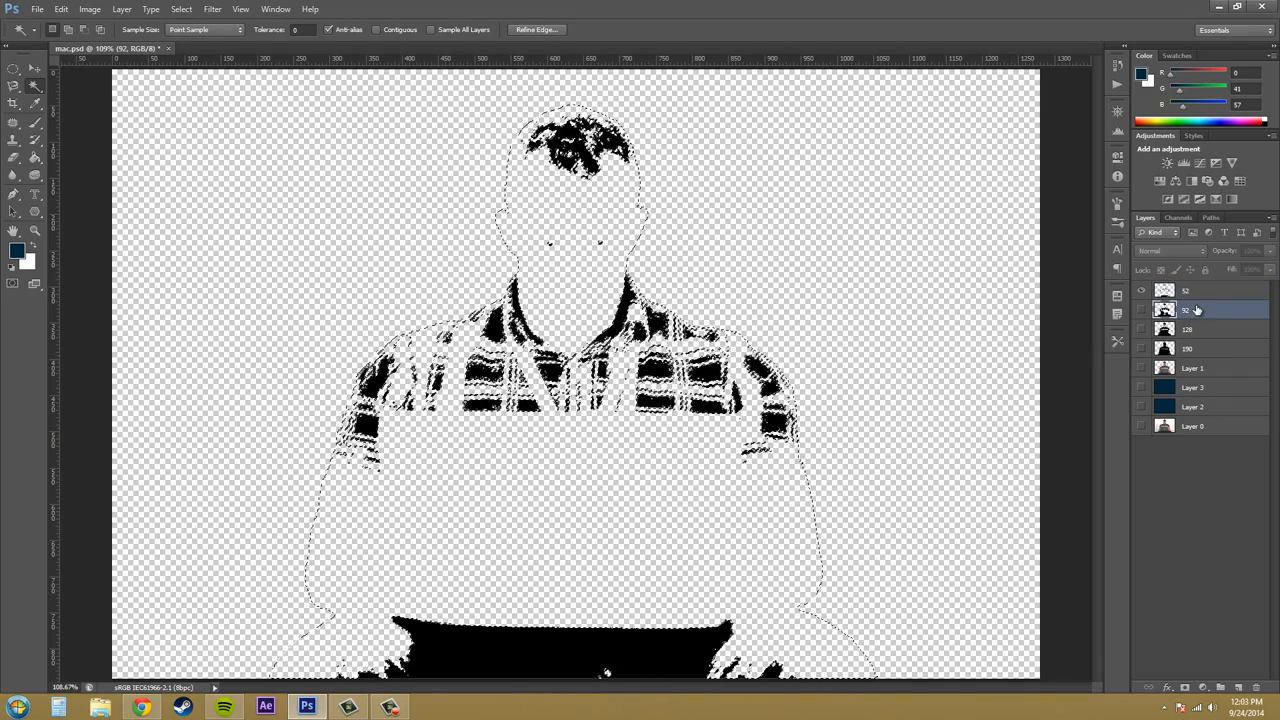
key("ctrl+d")
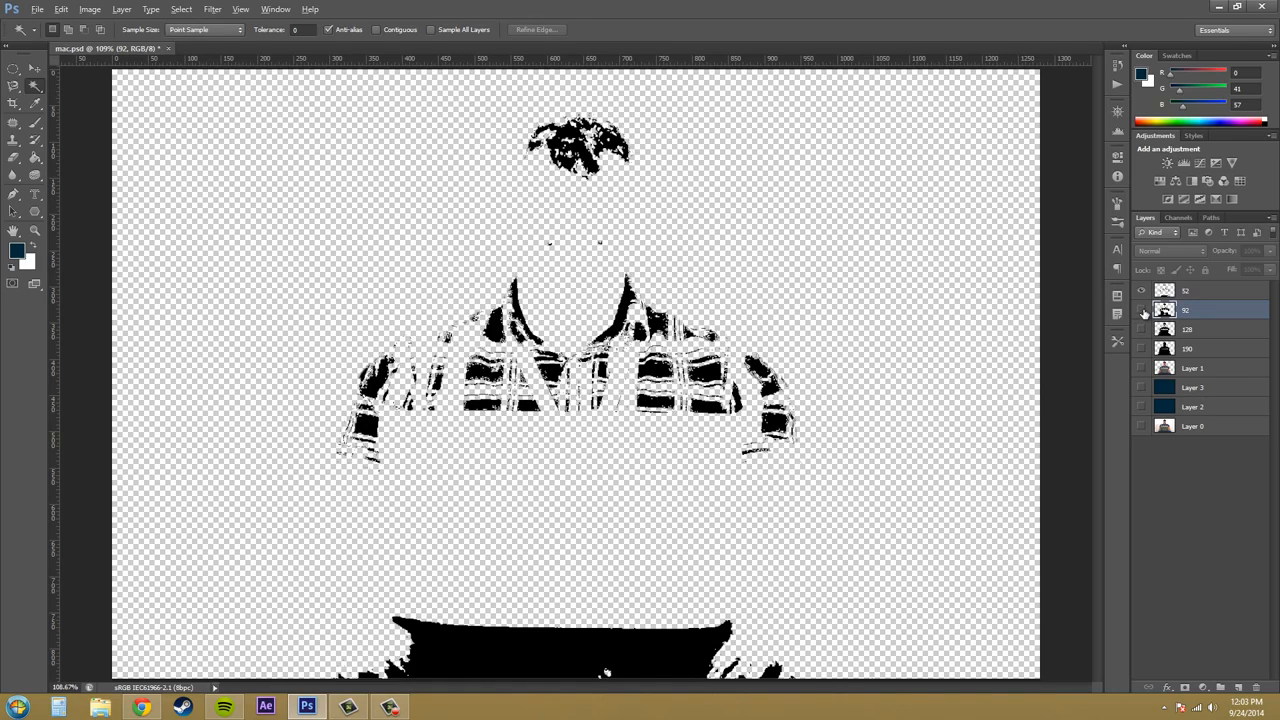
- Show only layer 92, delete all its white areas using the Magic Wand, and clear the selection
left_click(1141, 310)
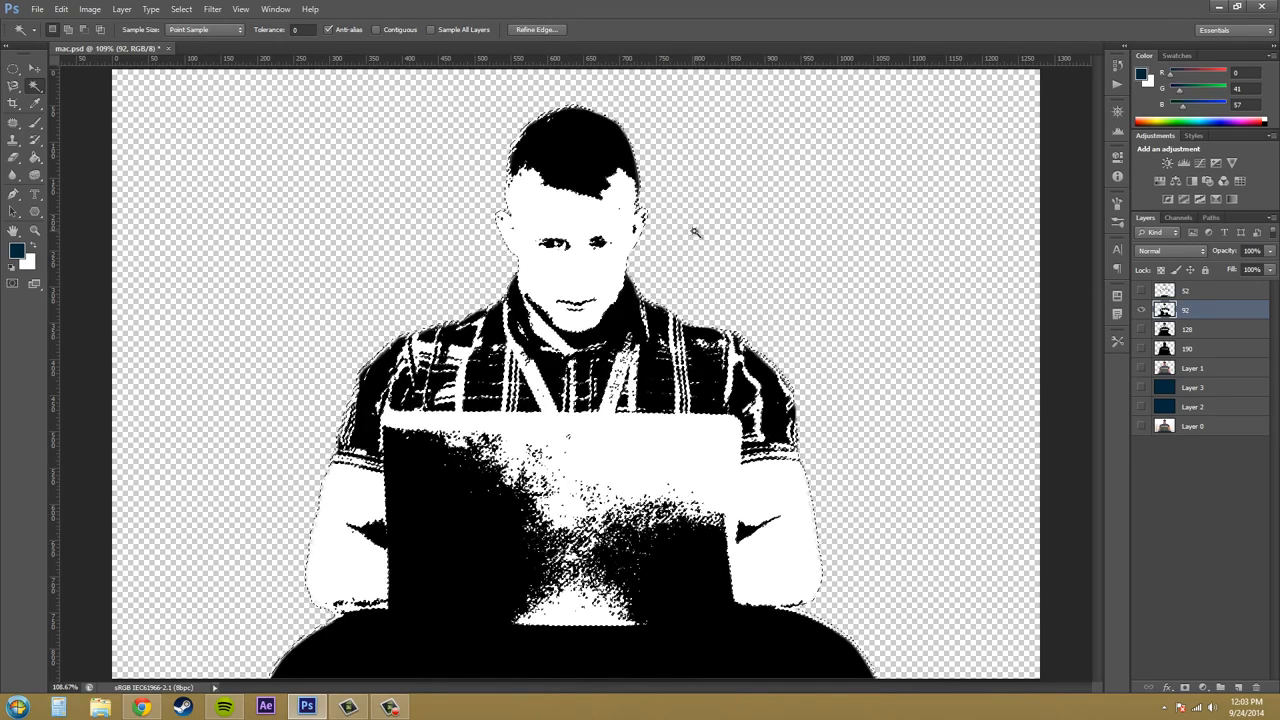
key("Delete")
key("ctrl+d")
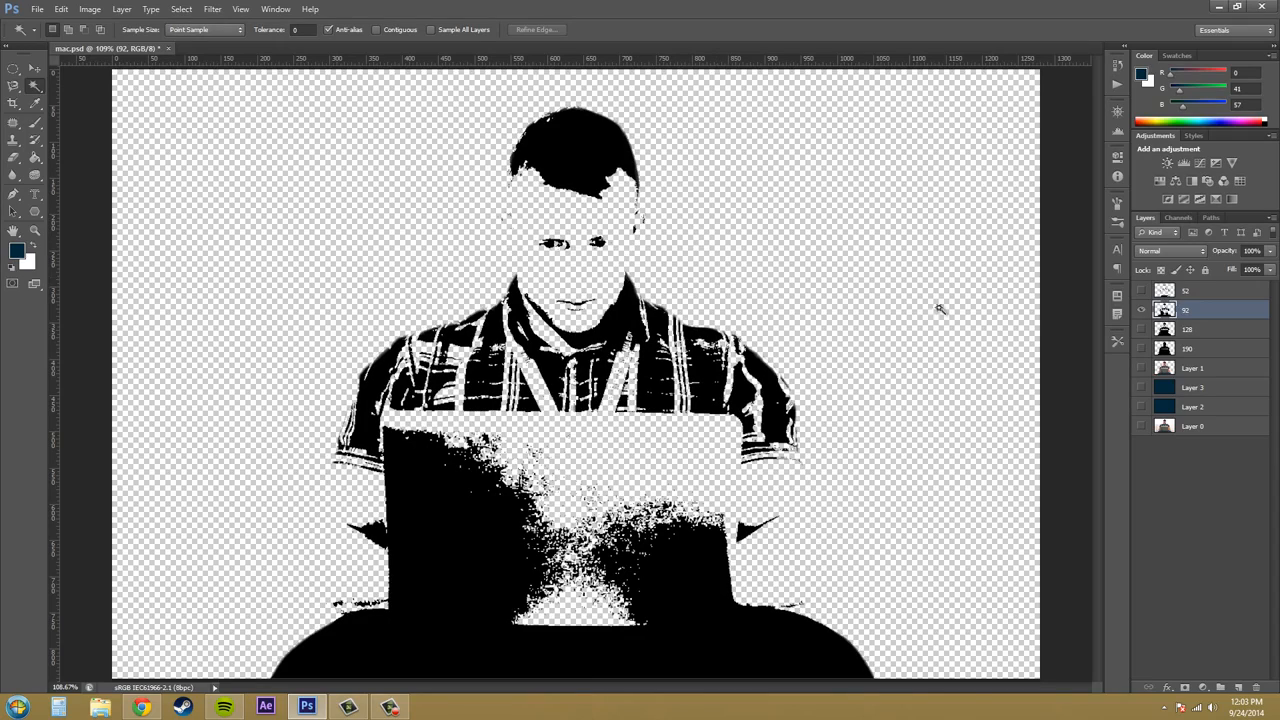
- Show only layer 128, delete all its white areas using the Magic Wand, and clear the selection
left_click(1168, 331)
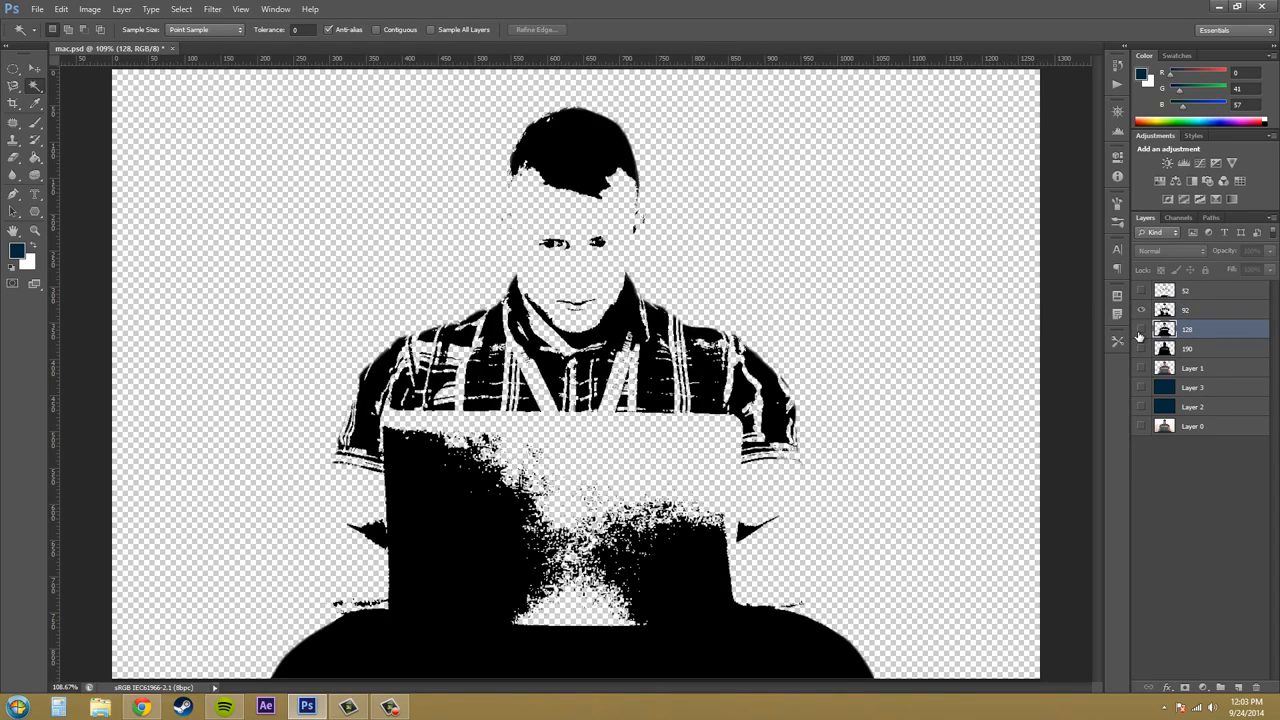
left_click(1141, 330)
left_click(605, 227)
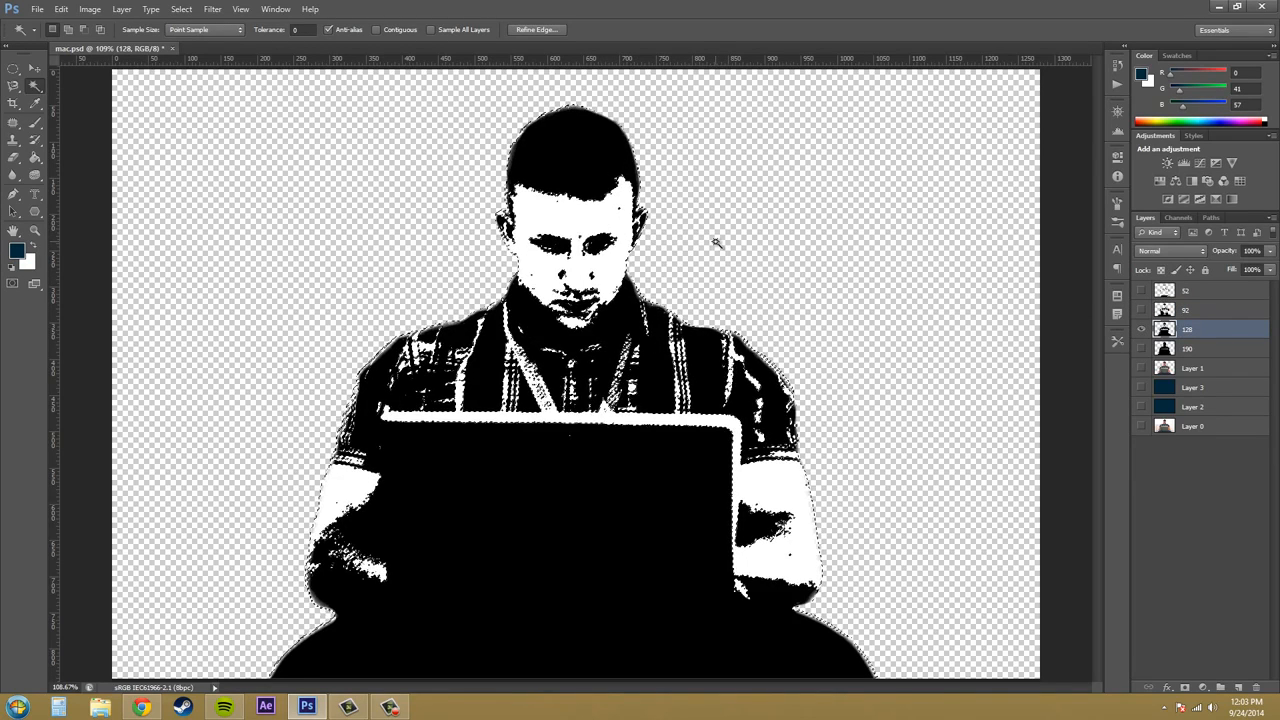
key("Delete")
key("ctrl+d")
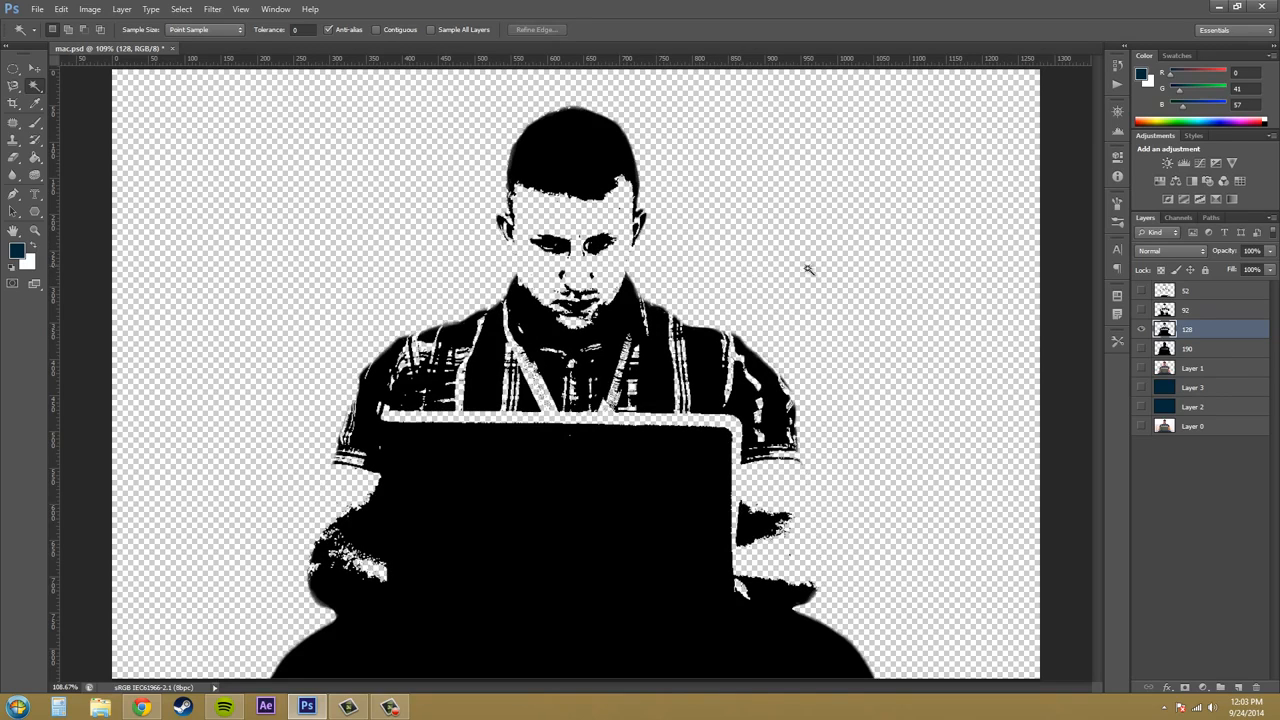
- Show only layer 190, delete its white areas using the Magic Wand, and clear the selection
left_click(1210, 352)
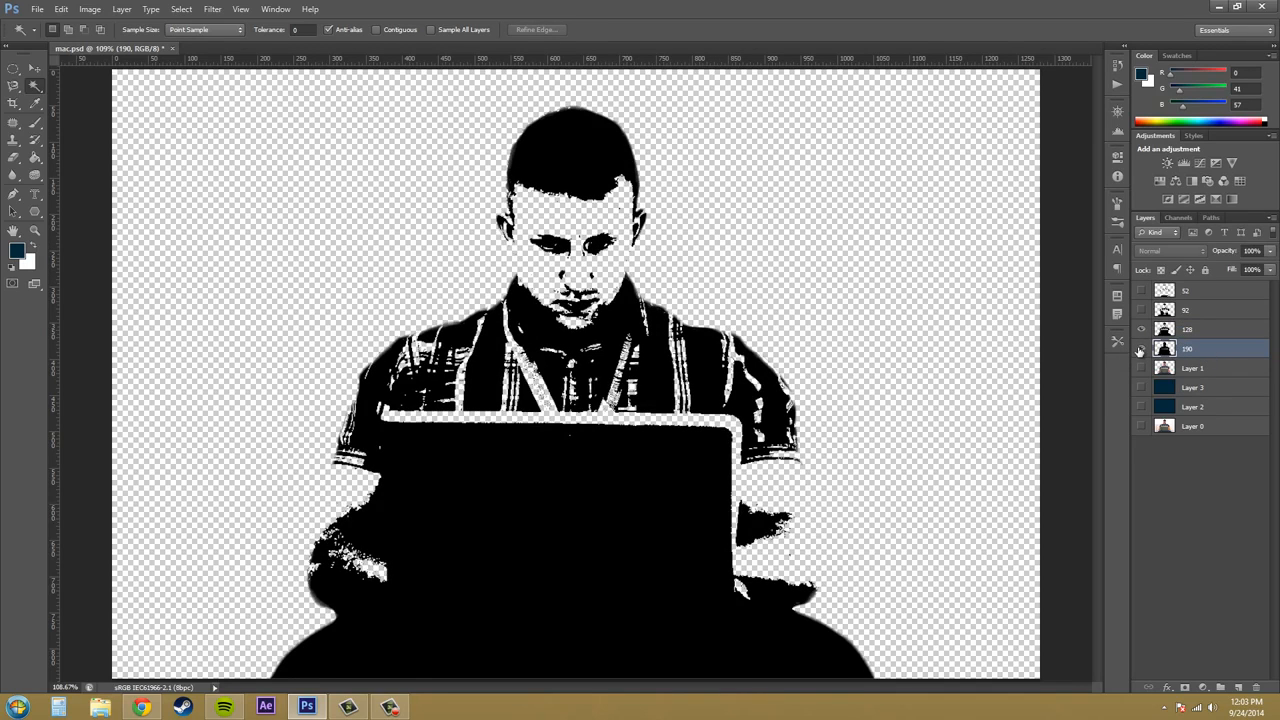
left_click(1140, 349)
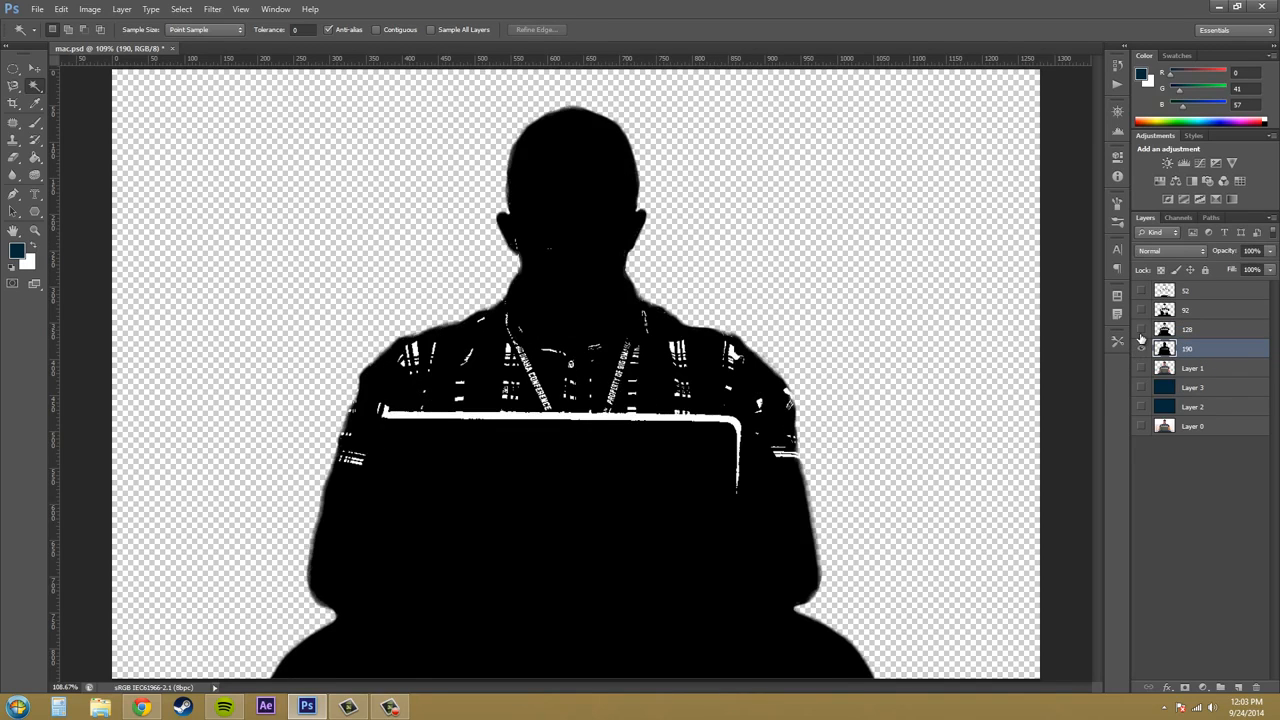
left_click(718, 422)
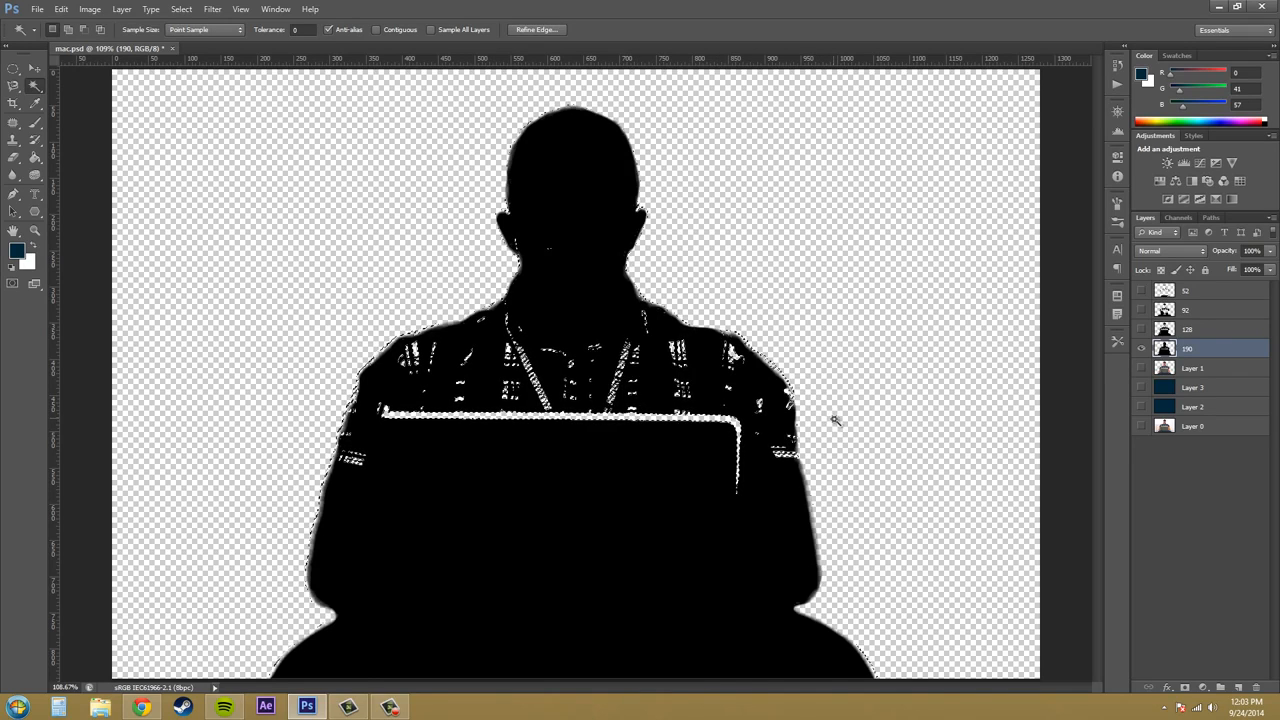
key("ctrl+d")
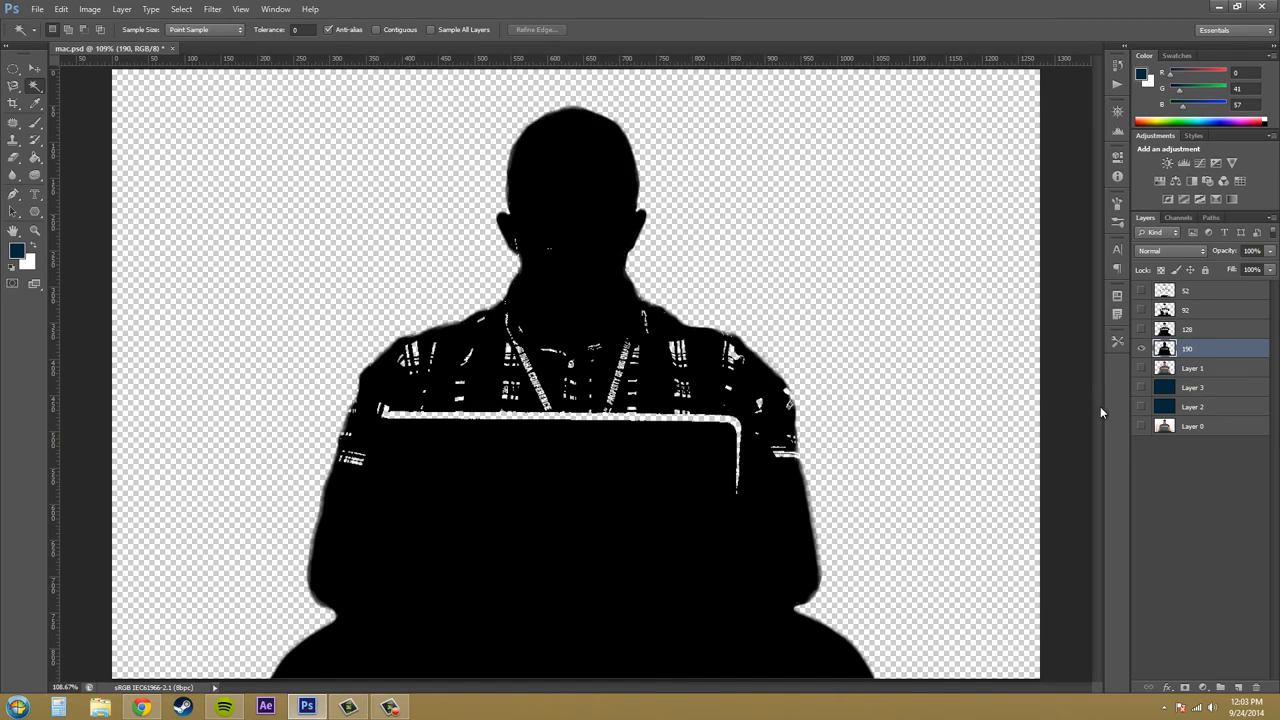
- Examine the cut-out threshold layers by showing them together and switching the visibility of 190, 128, 92 and 52 one at a time
left_click_drag(1141, 291, 1142, 347)
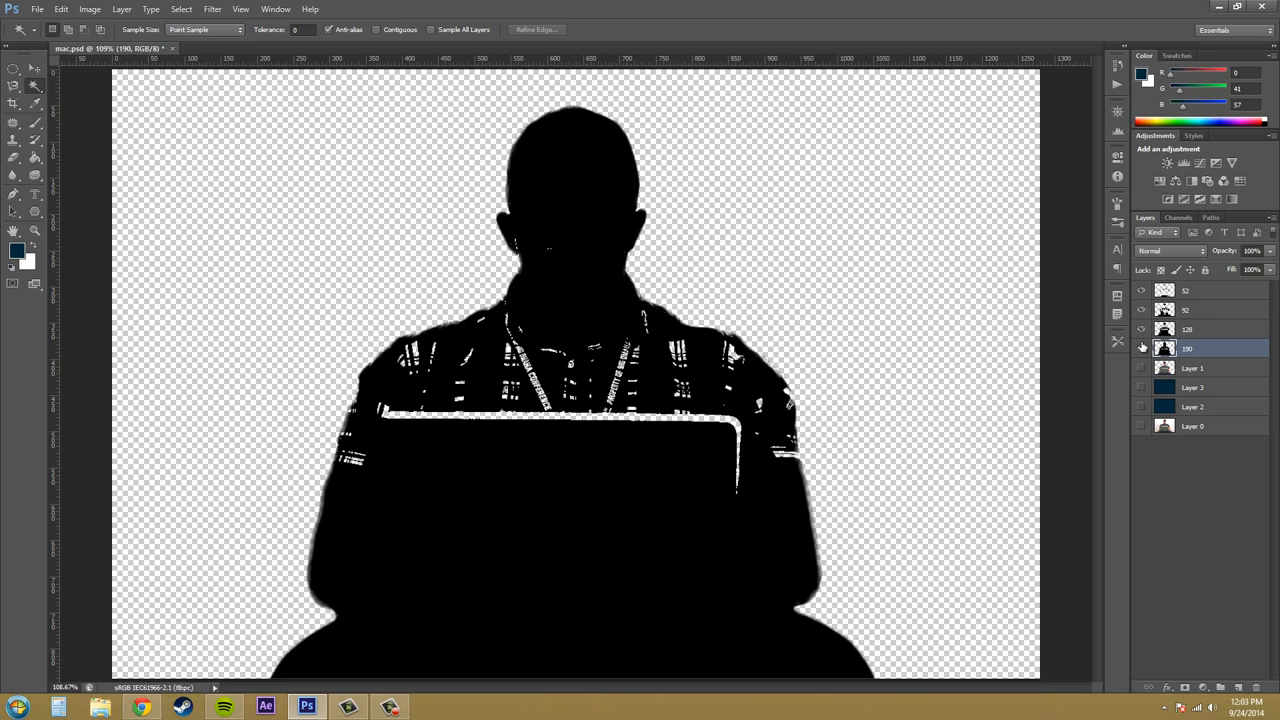
left_click(1142, 347)
left_click(1141, 330)
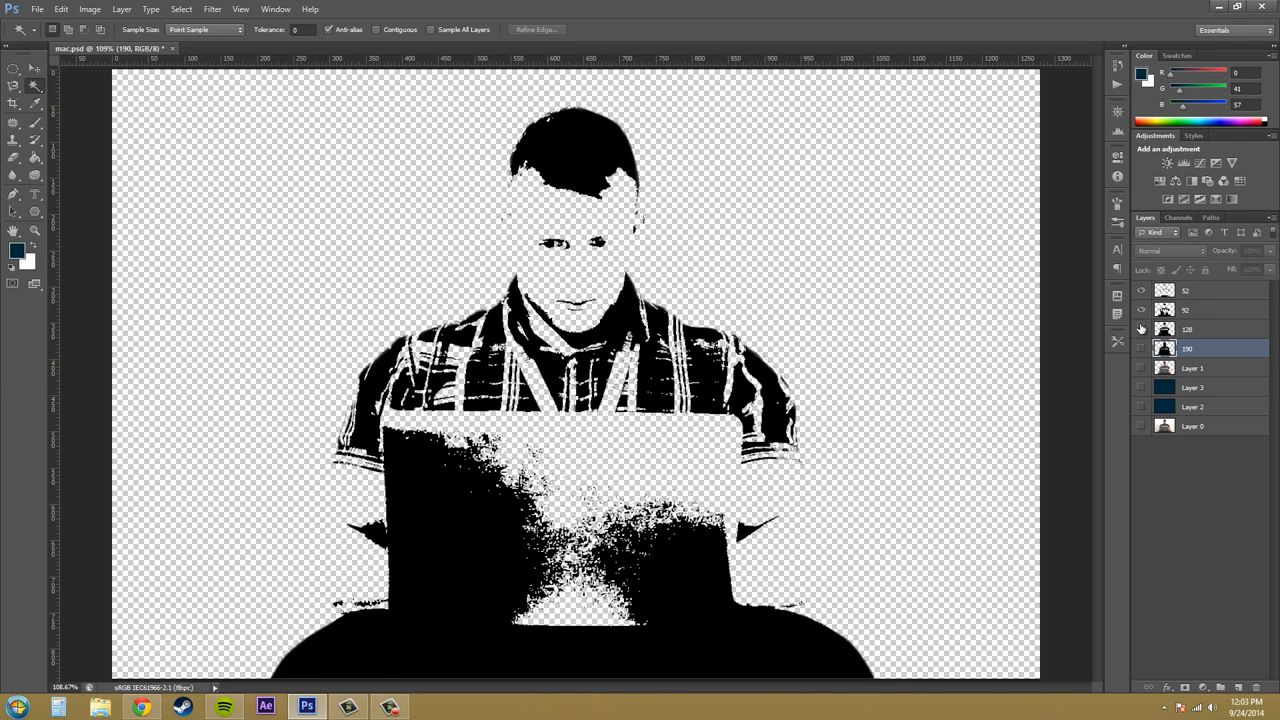
left_click(1142, 312)
left_click(1140, 289)
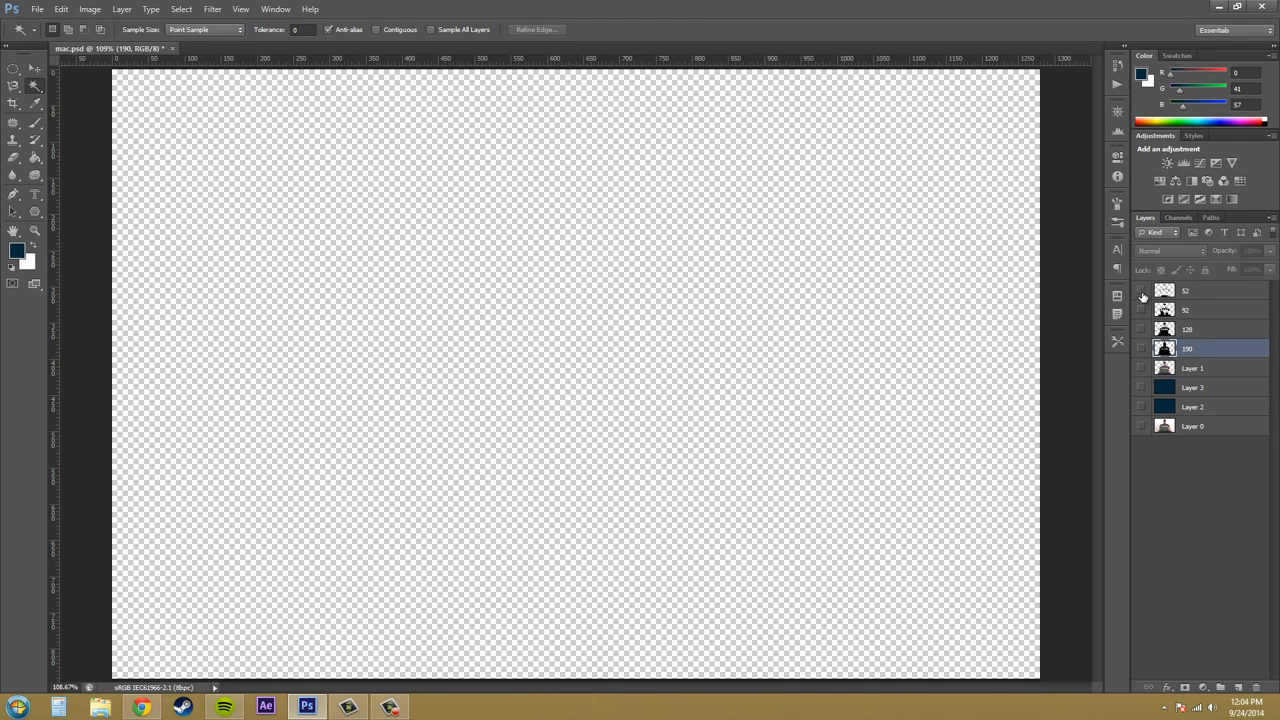
left_click(1141, 291)
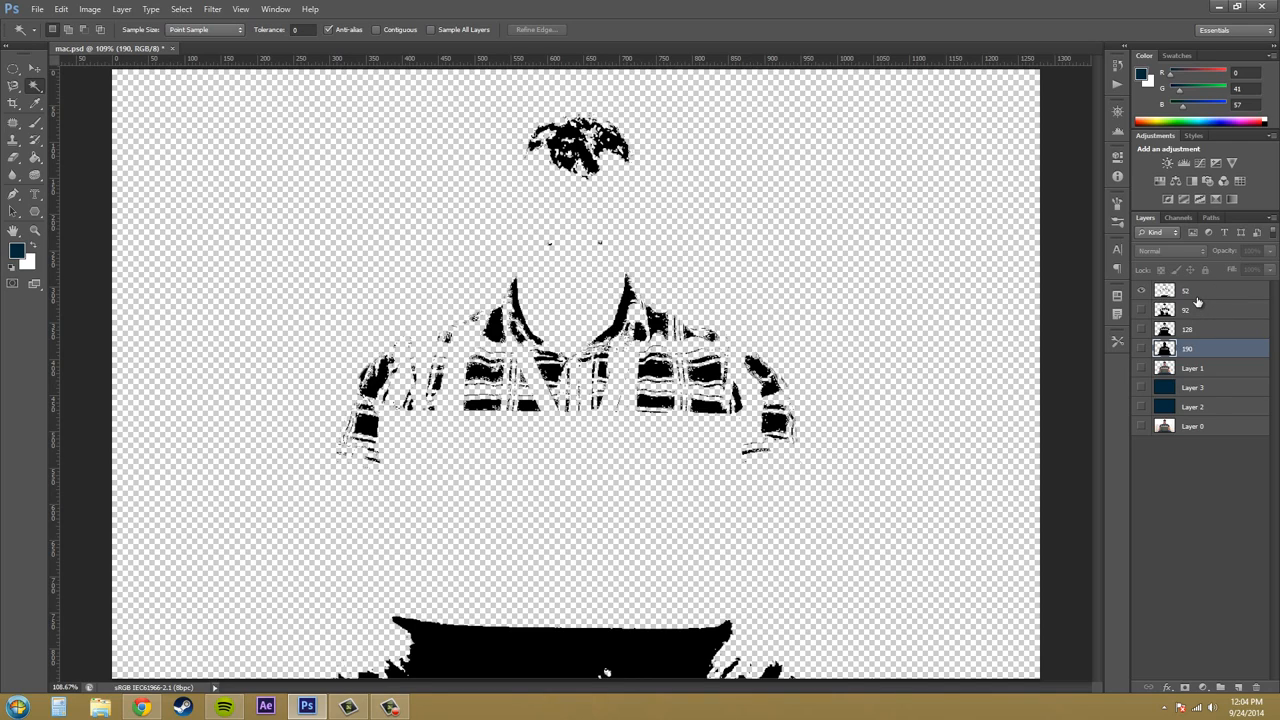
left_click(1193, 295)
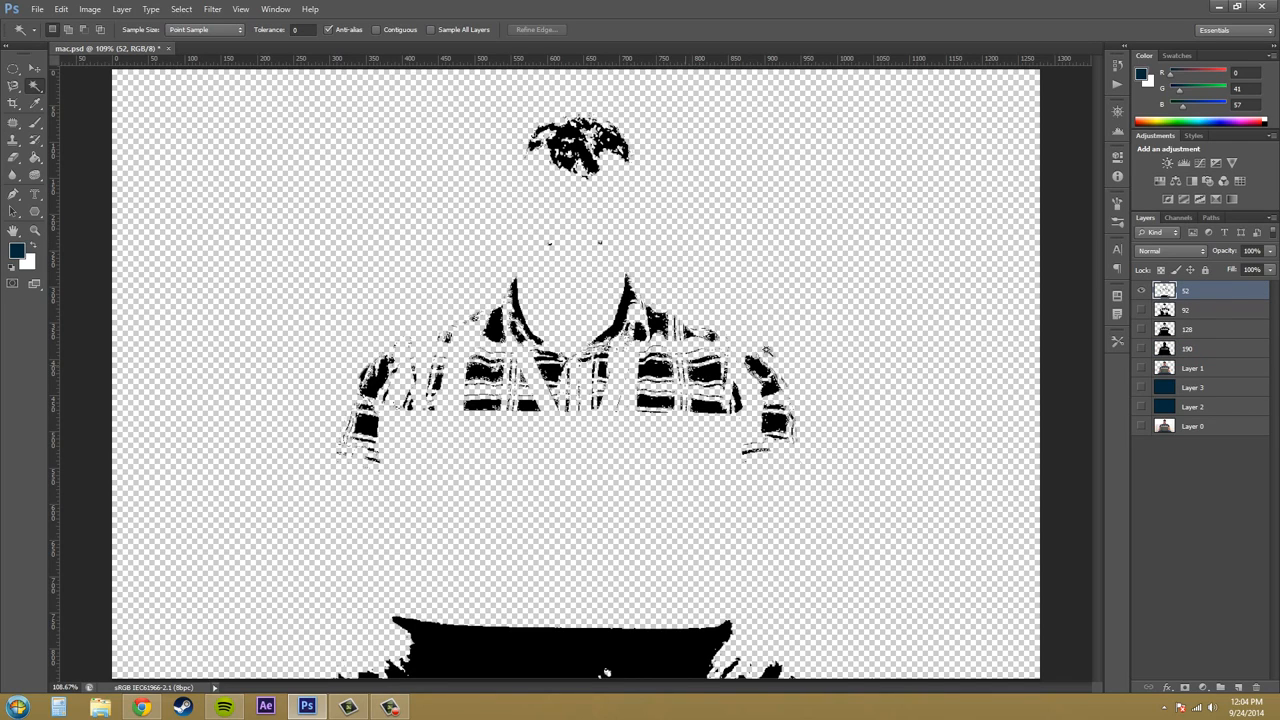
left_click(1190, 310)
left_click(1141, 290)
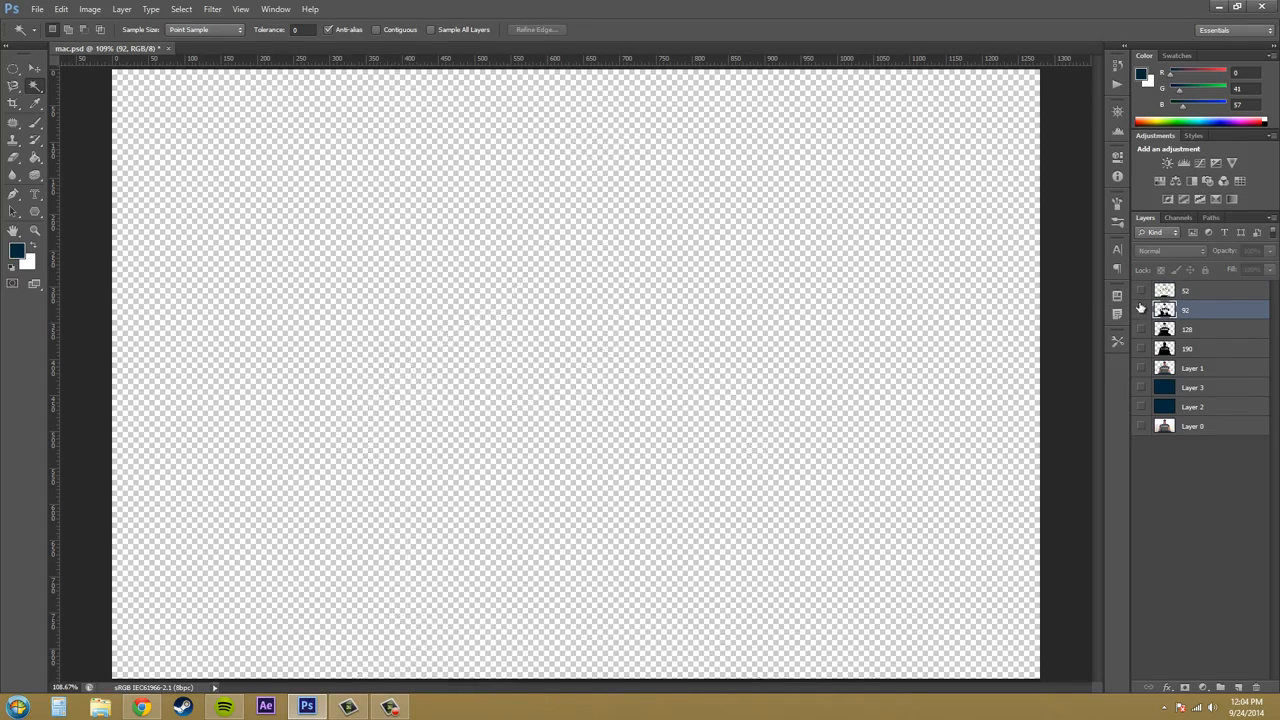
left_click(1141, 309)
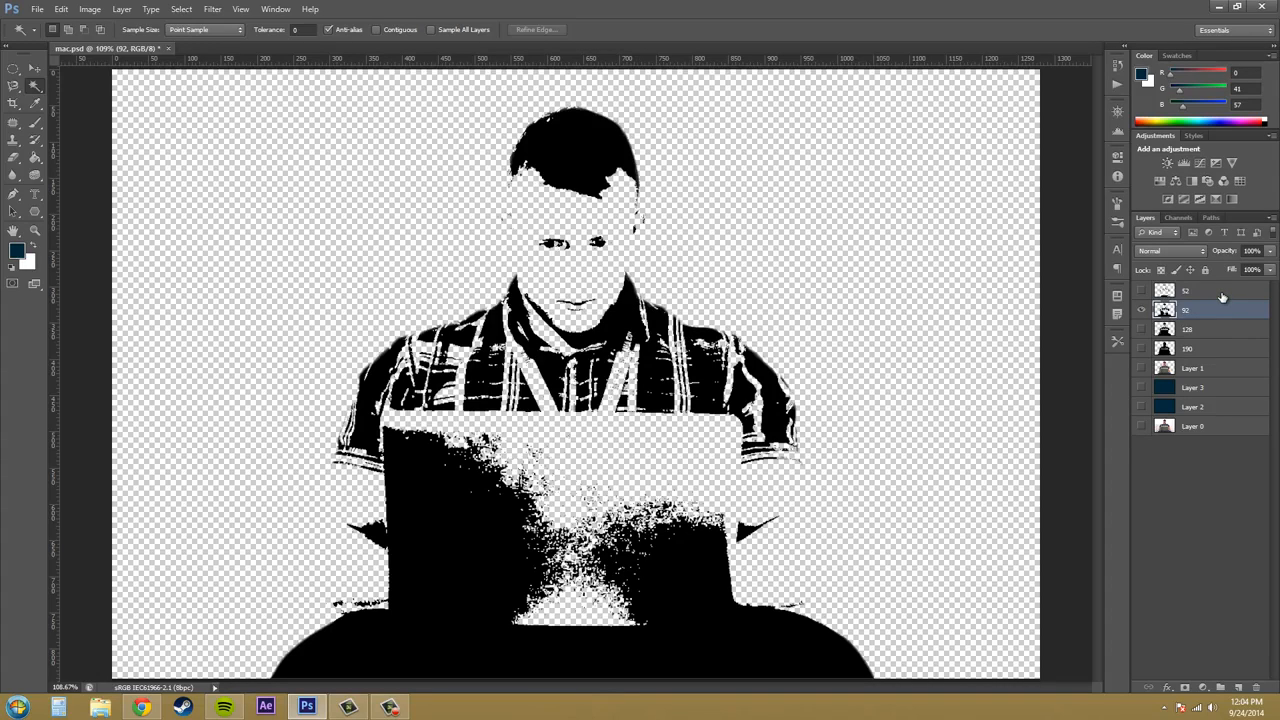
- Show only layer 190 and load its opaque pixels as a selection
left_click(1204, 349)
left_click(1145, 311)
left_click(1141, 348)
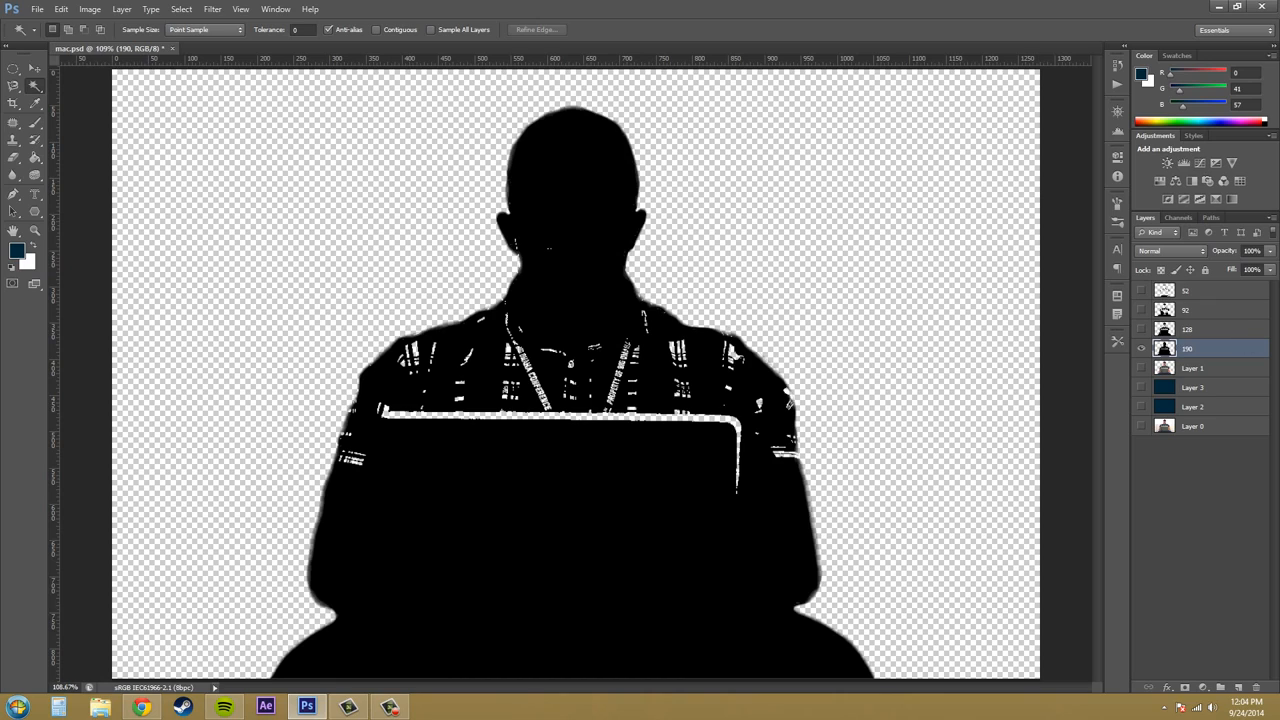
key("F9")
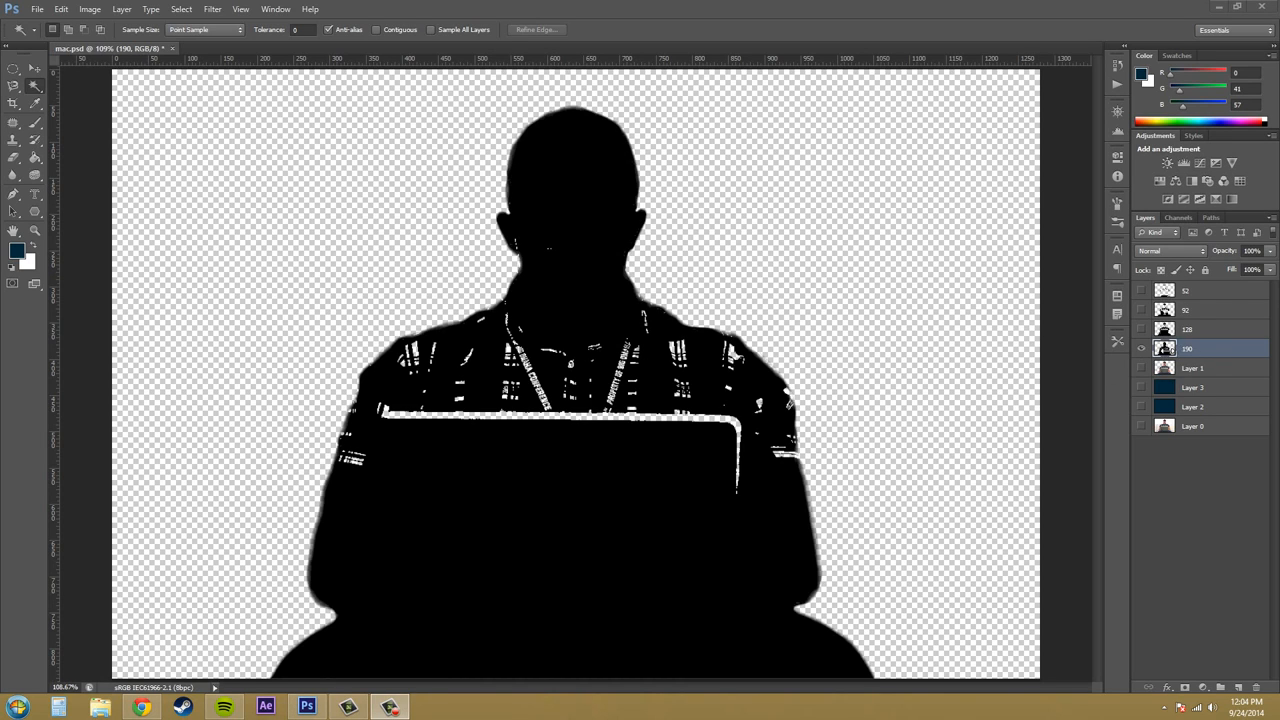
left_click(1170, 357)
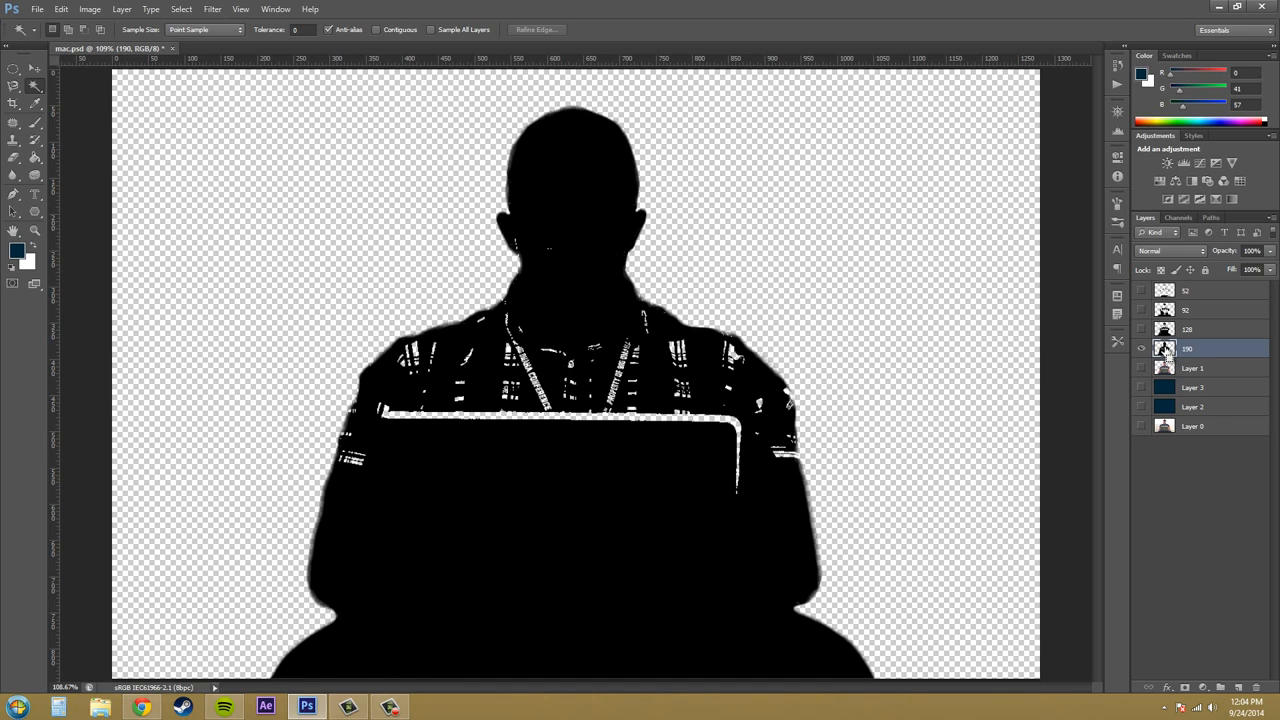
left_click(1165, 350, "ctrl")
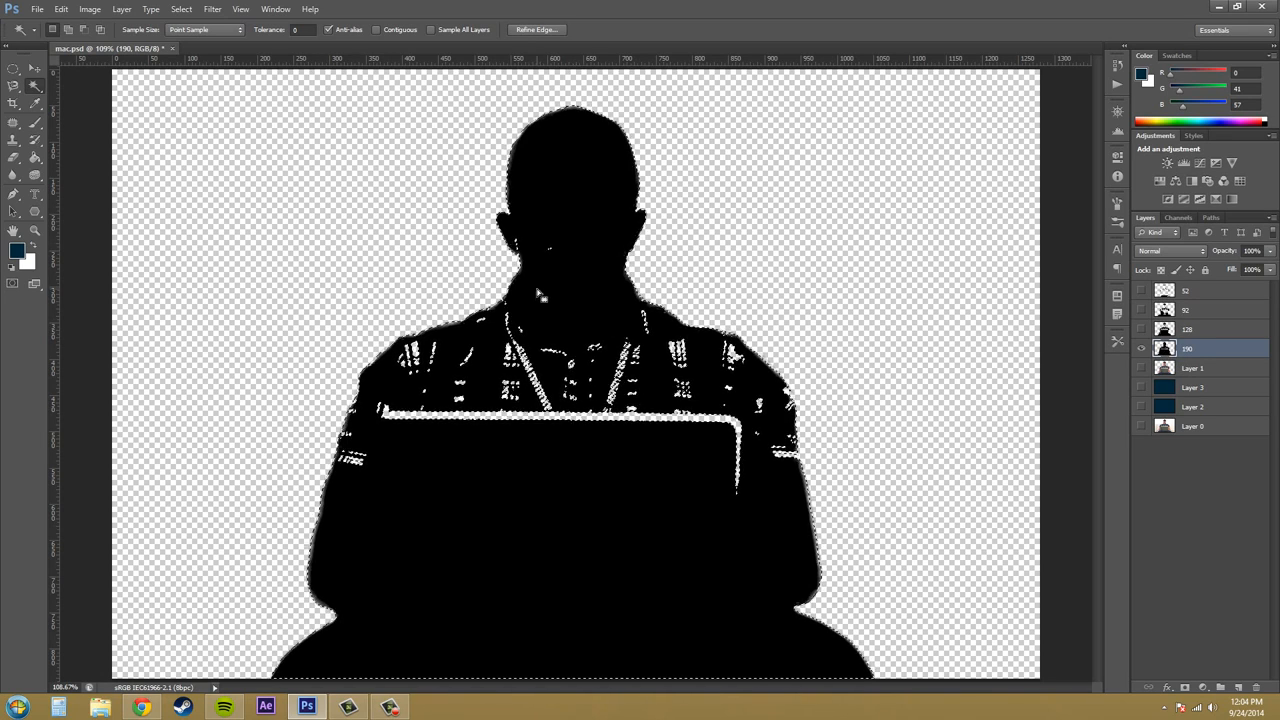
- Set the foreground colour to light blue 00aaeb and fill the selected silhouette on layer 190 with the Paint Bucket
left_click(17, 250)
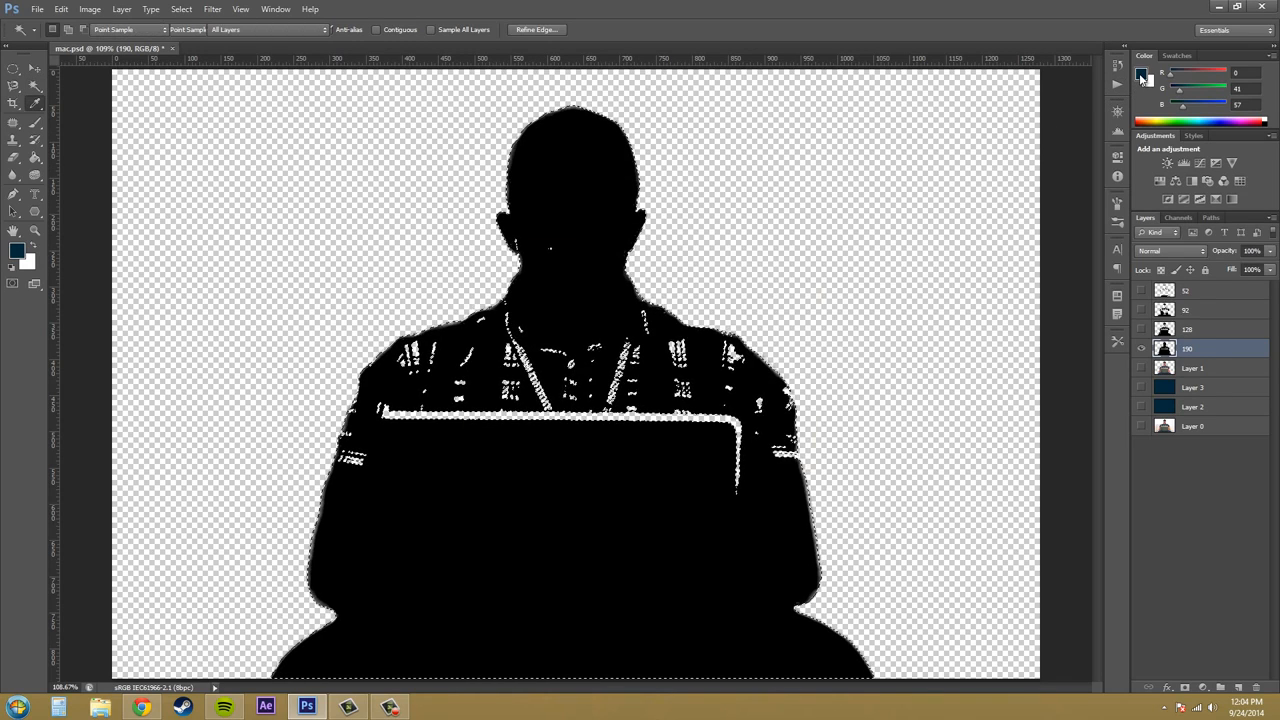
left_click_drag(630, 412, 636, 383)
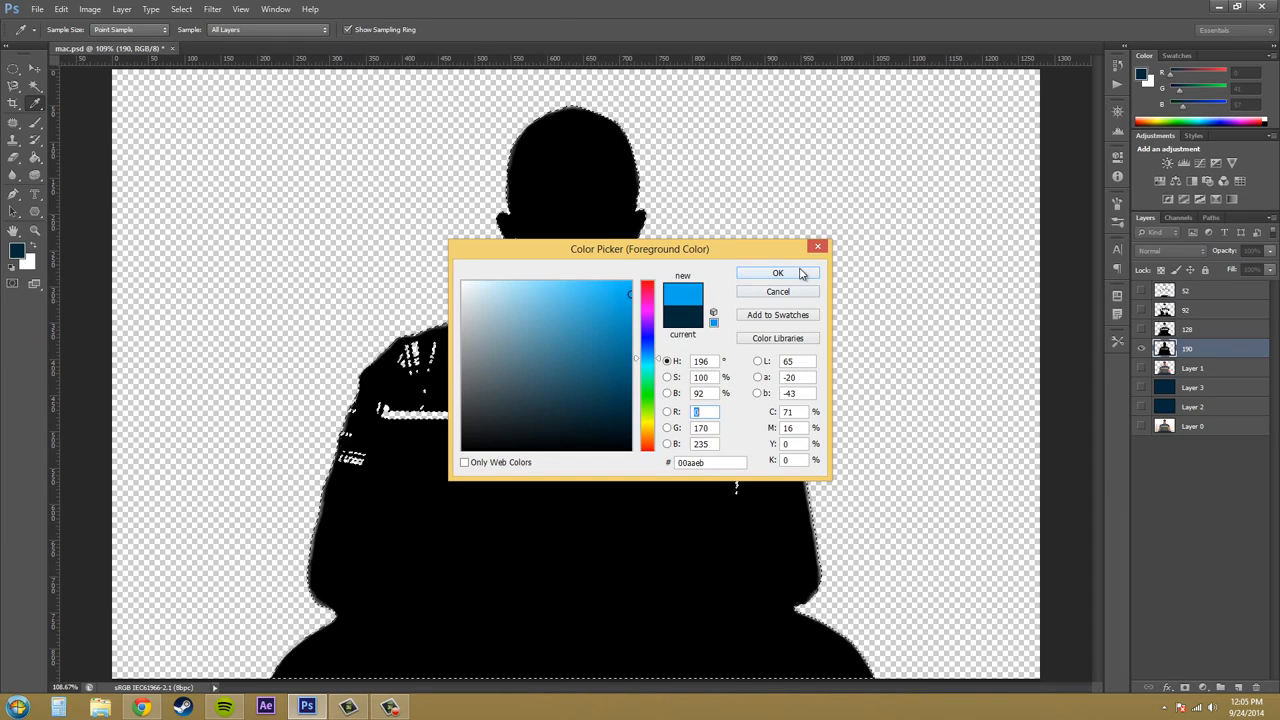
left_click(777, 273)
key("w")
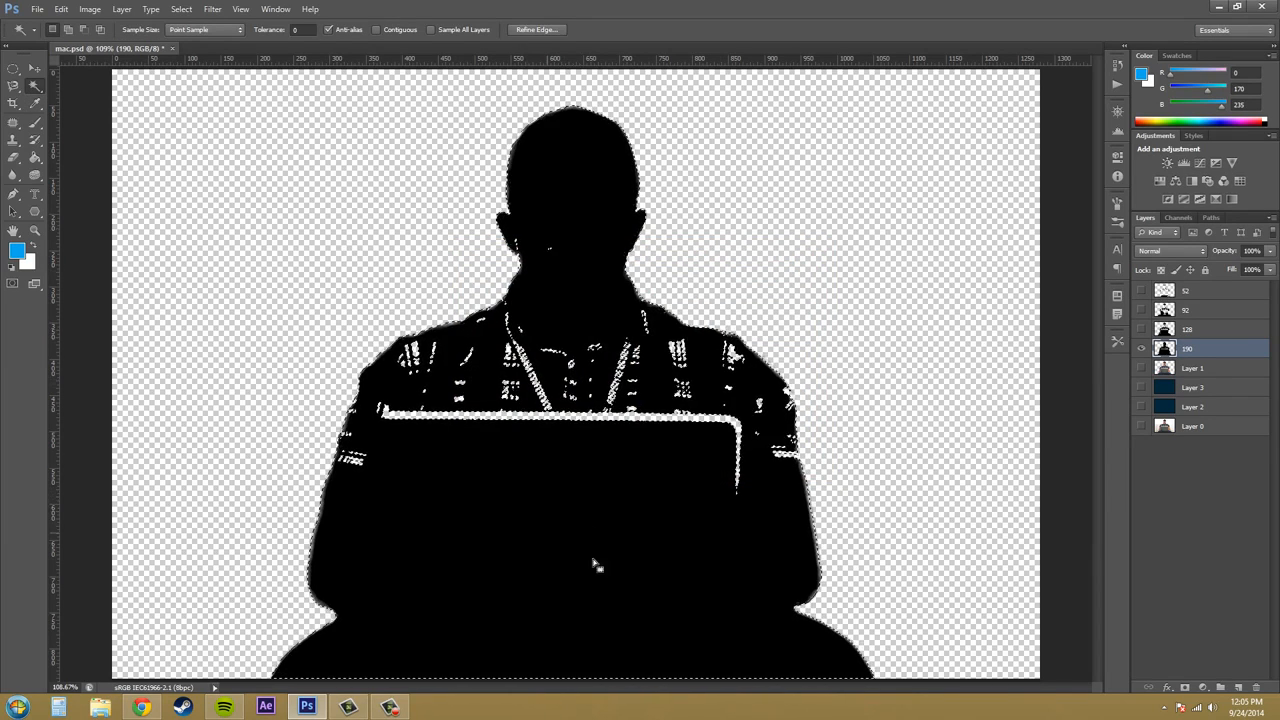
left_click(34, 159)
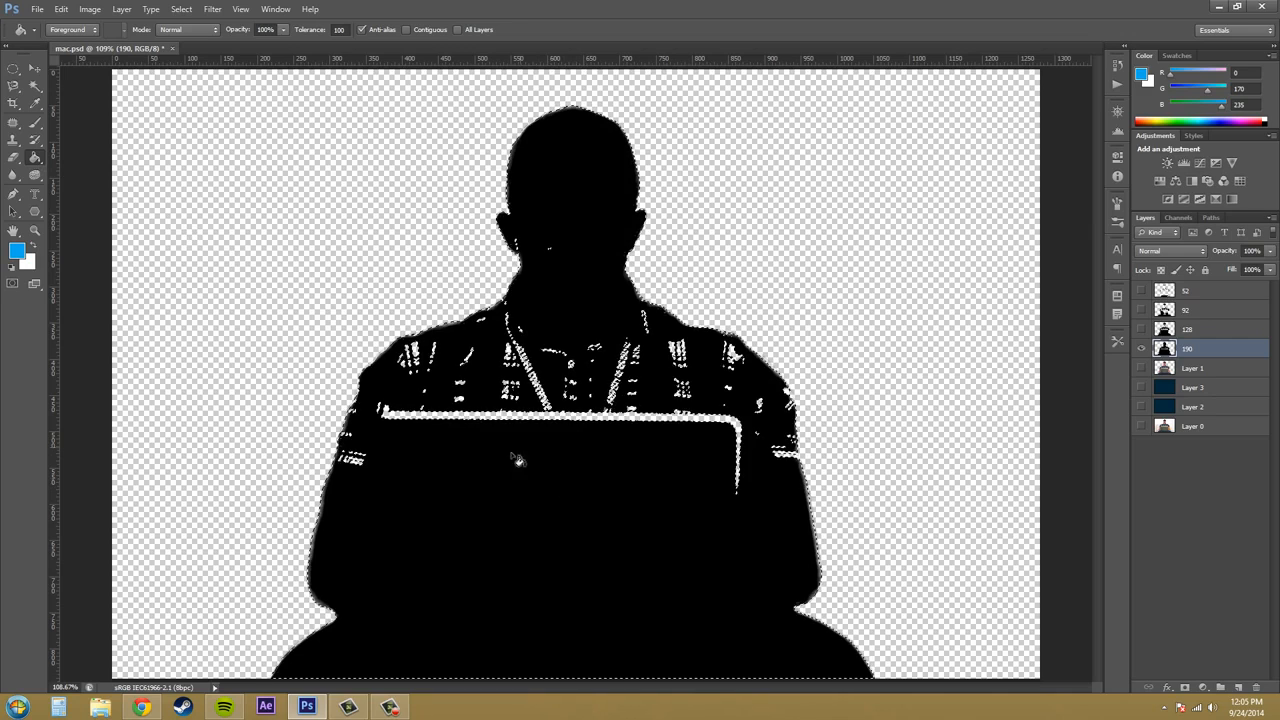
left_click(577, 170)
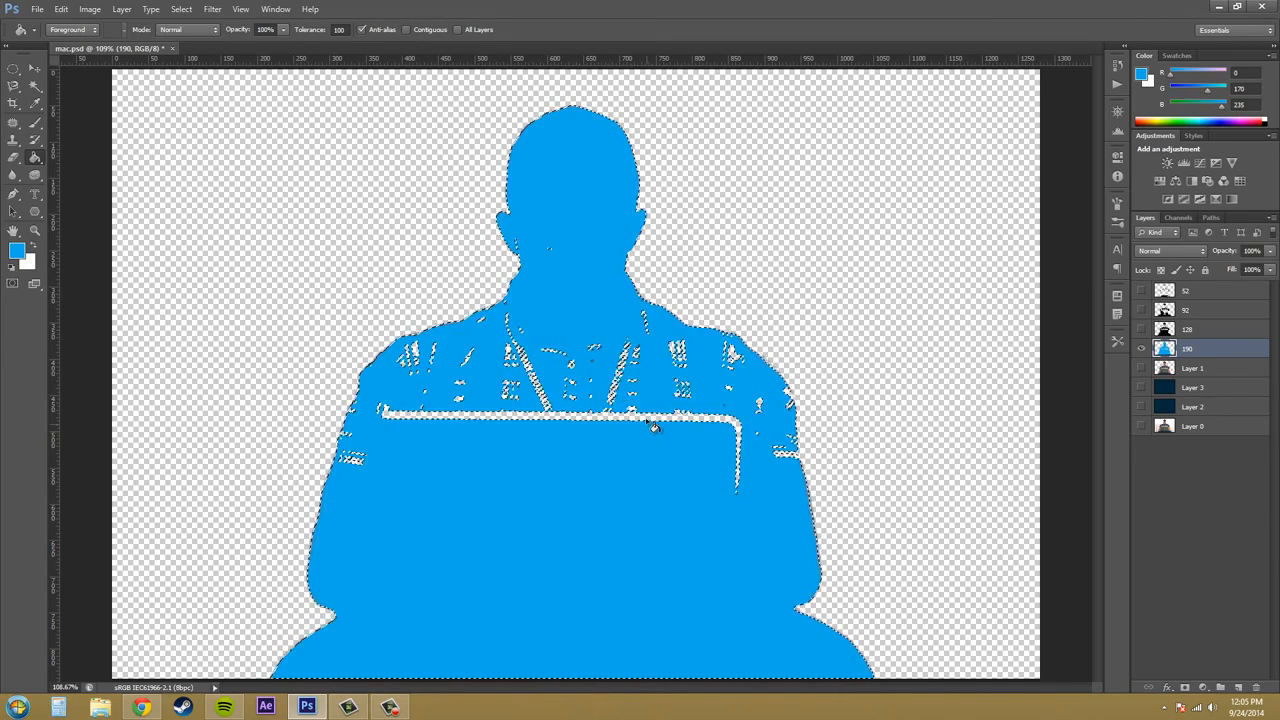
- Show only layer 128, clear the previous selection, and load this layer's opaque pixels as a selection
left_click(1224, 330)
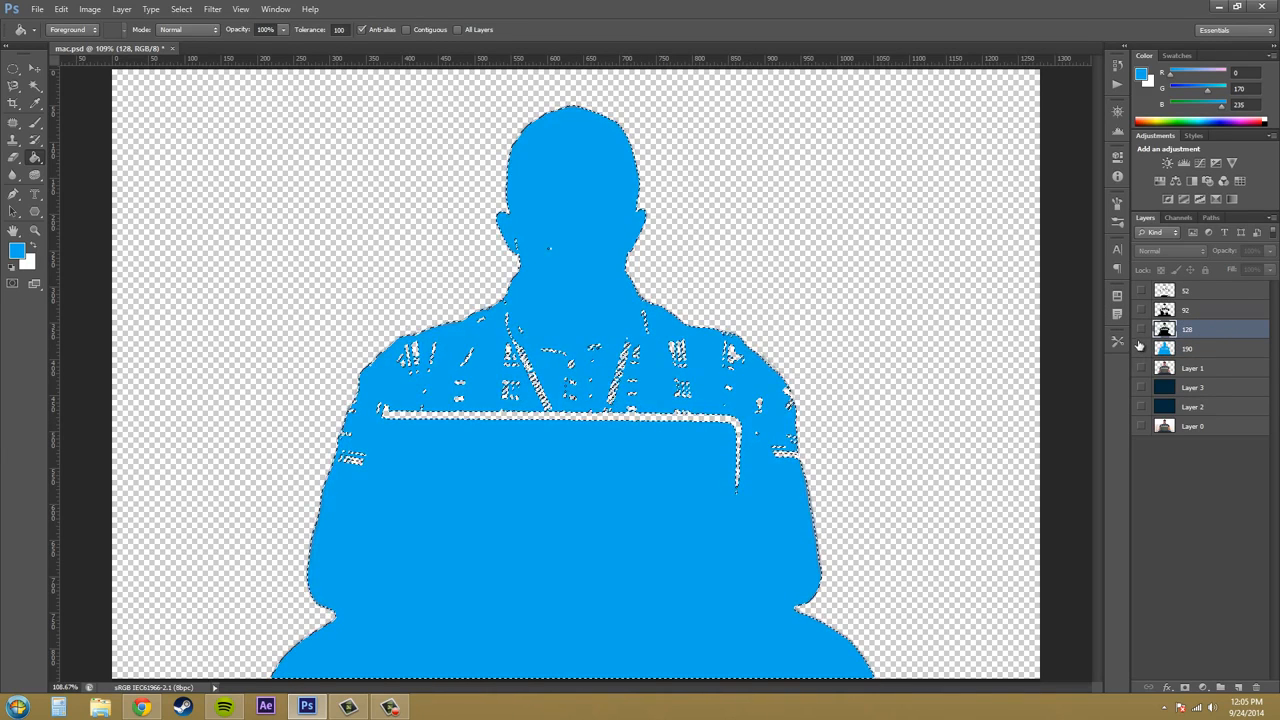
left_click(1140, 347)
left_click(1142, 329)
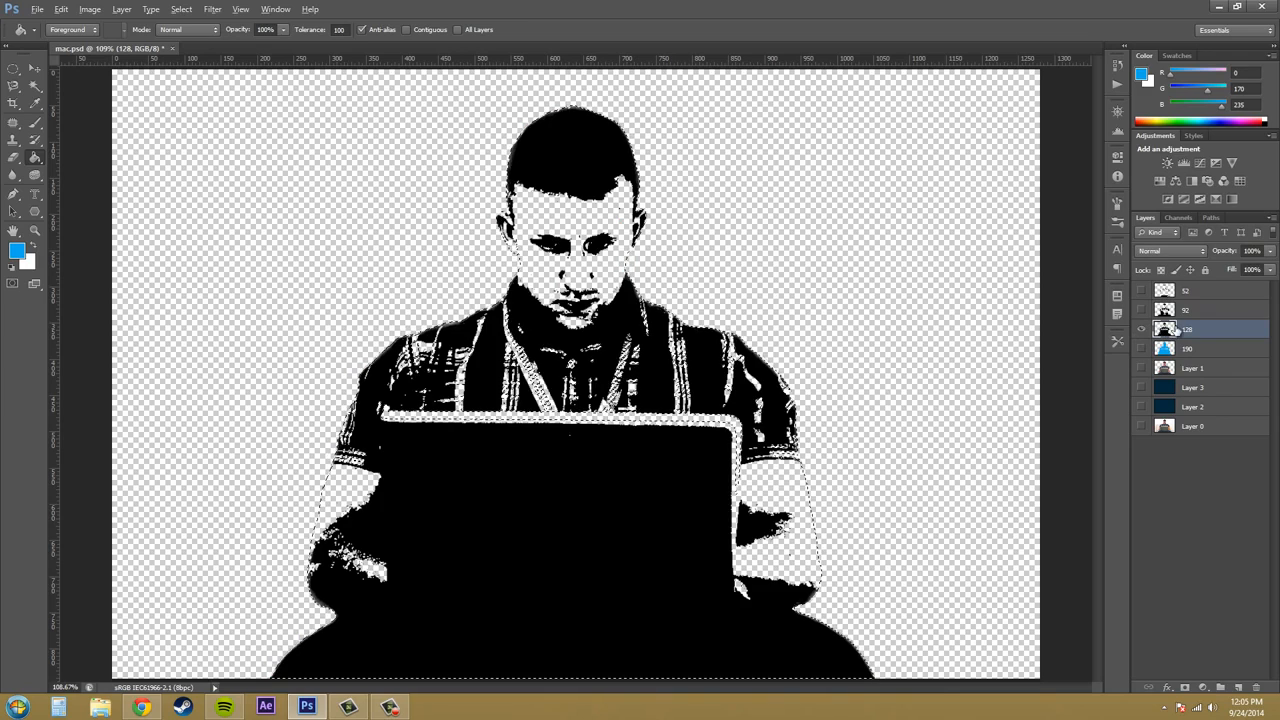
key("ctrl+d")
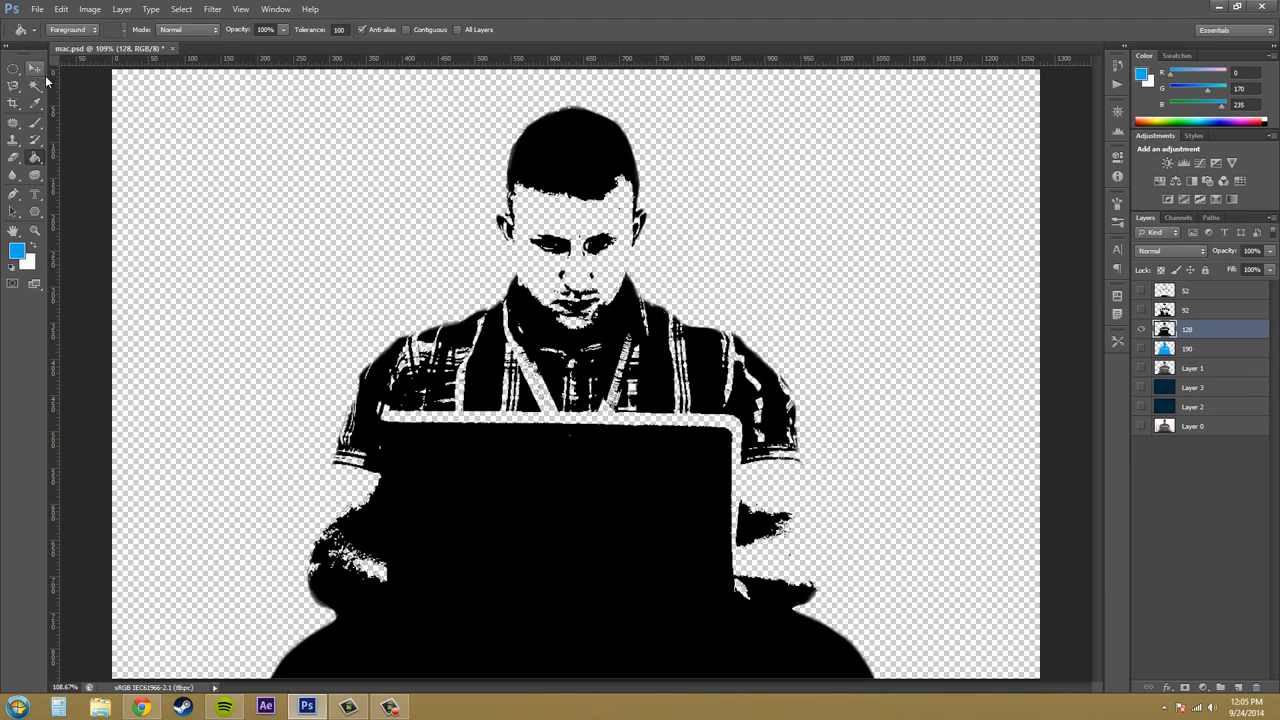
left_click(1213, 352)
left_click(1207, 328)
double_click(1163, 330)
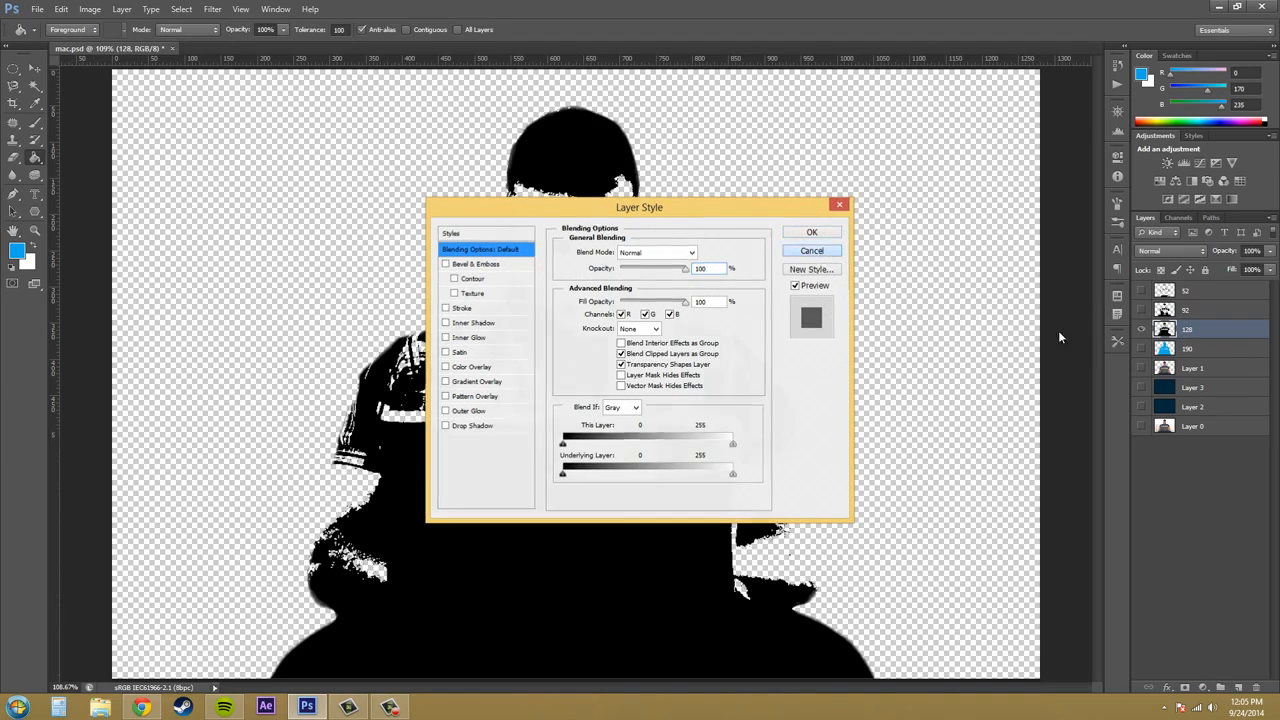
key("Escape")
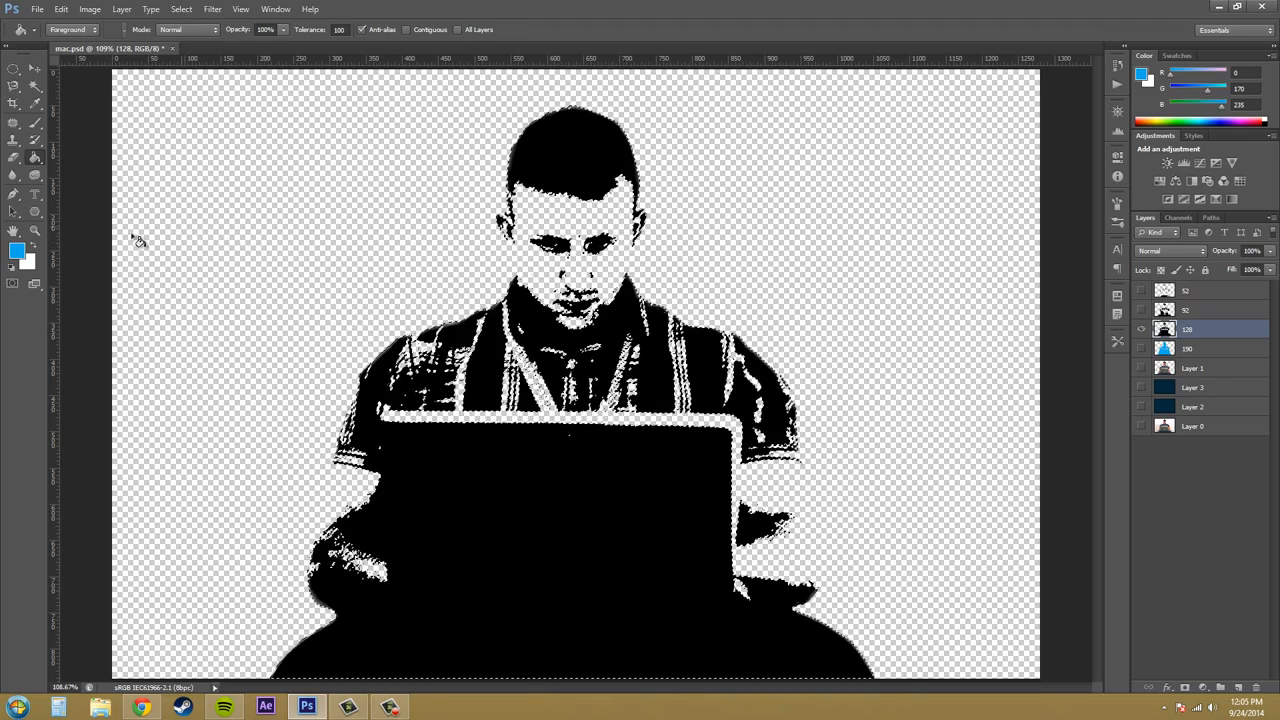
- Set the foreground colour to 0088bc and fill the selected areas of layer 128 with it
left_click(16, 250)
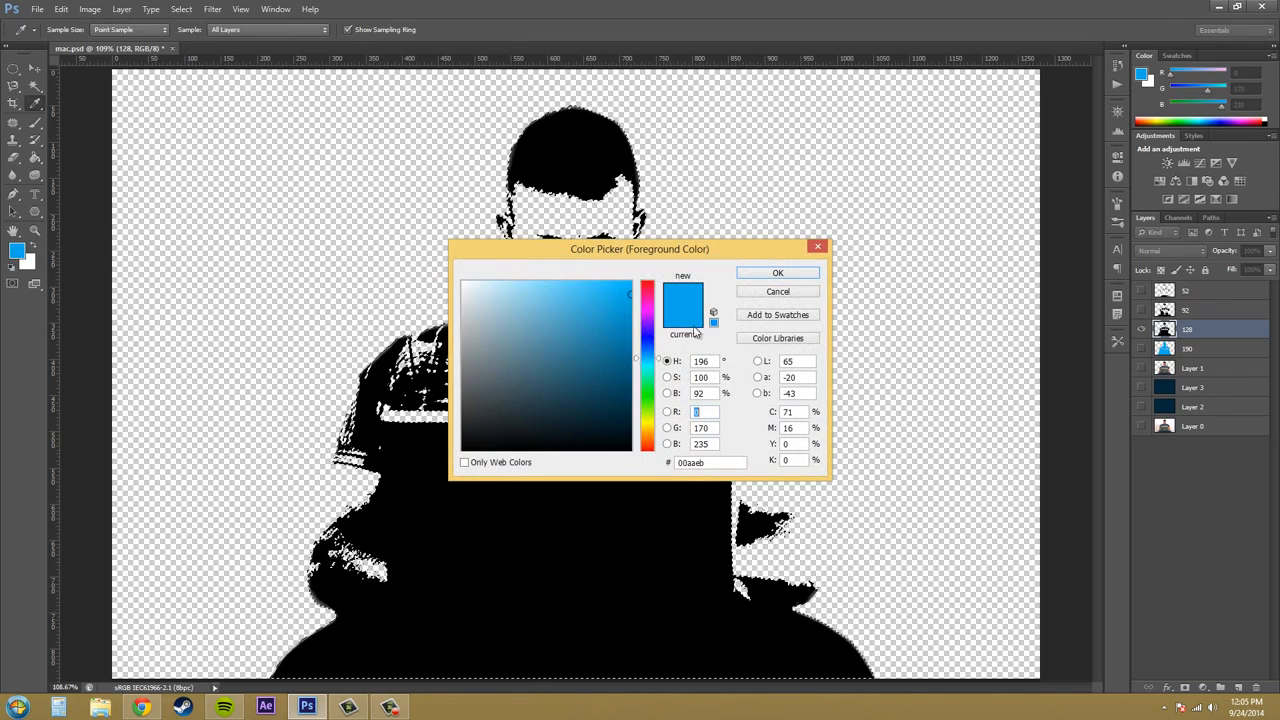
left_click(629, 326)
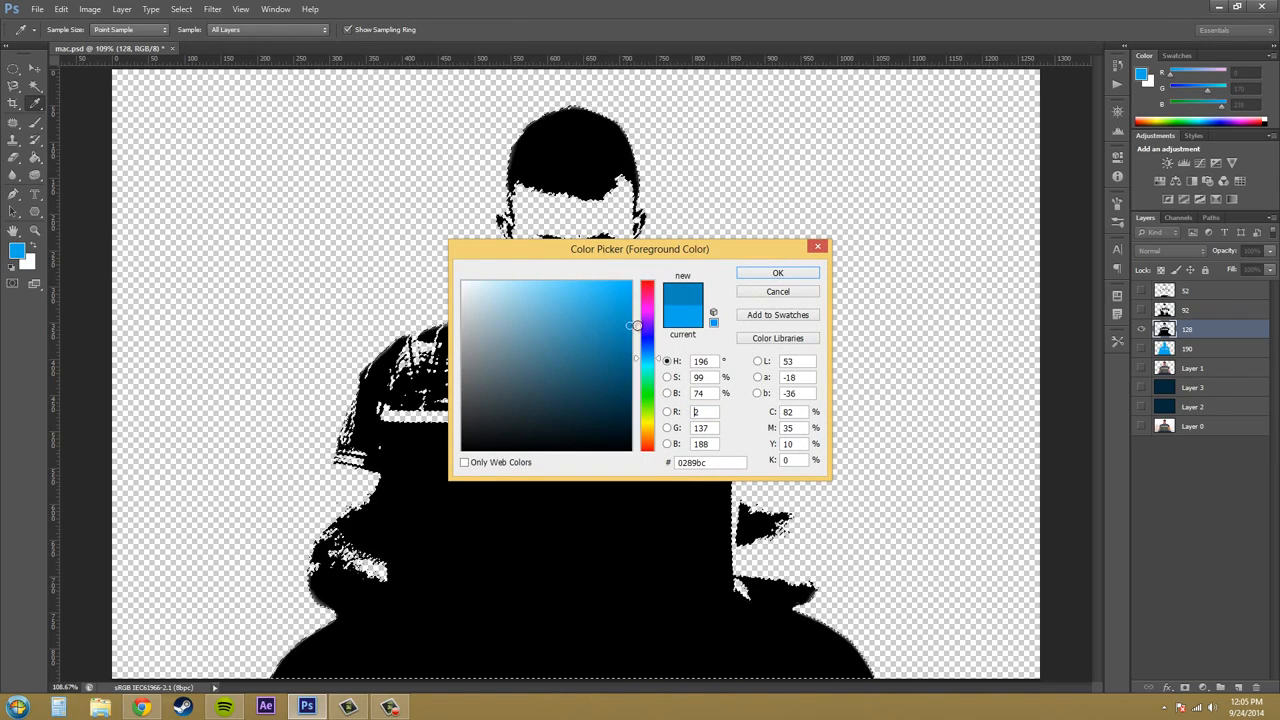
left_click(777, 273)
left_click(664, 525)
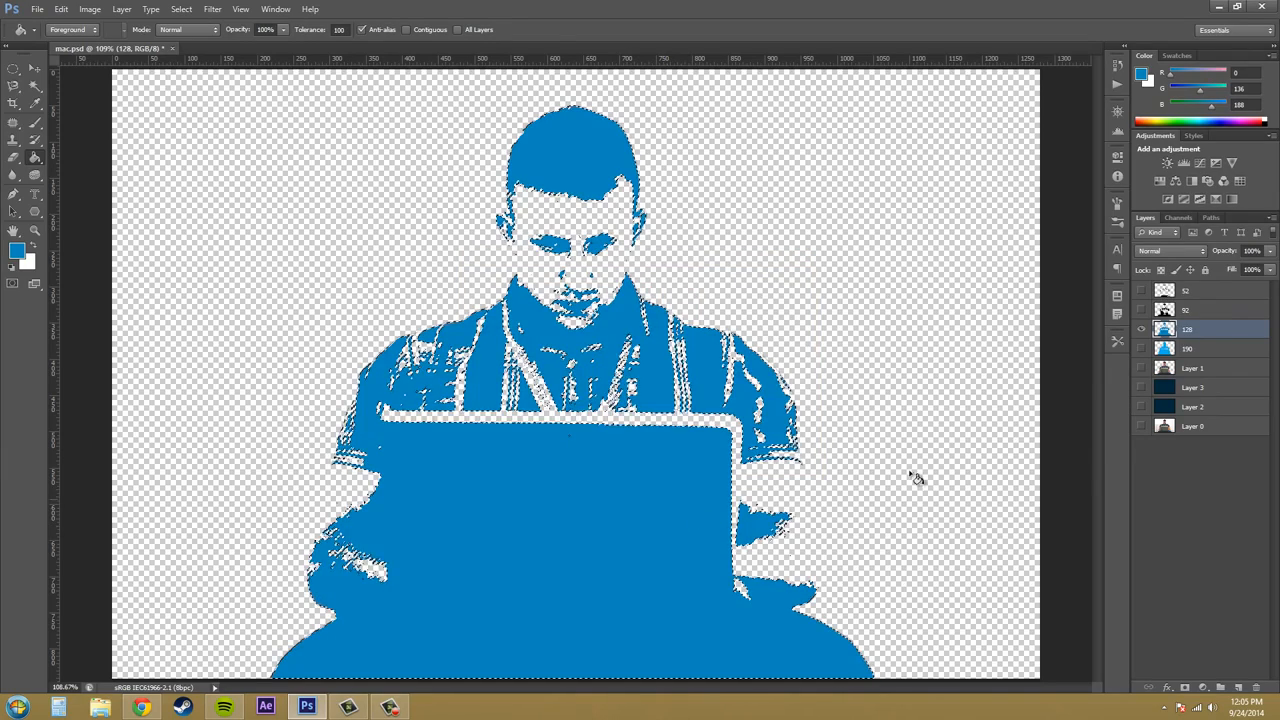
- Show only layer 92, select its opaque pixels, and fill them with the darker blue 00648a
left_click(1170, 310)
left_click(1141, 329)
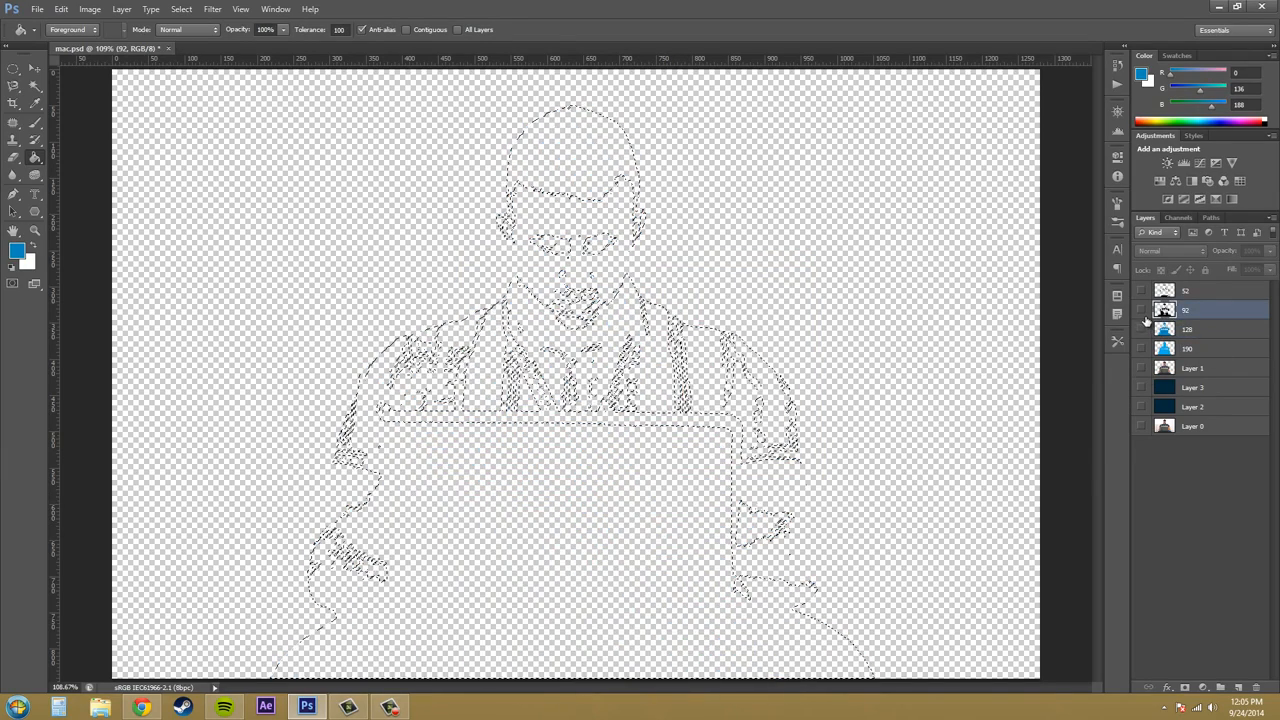
left_click(1142, 311)
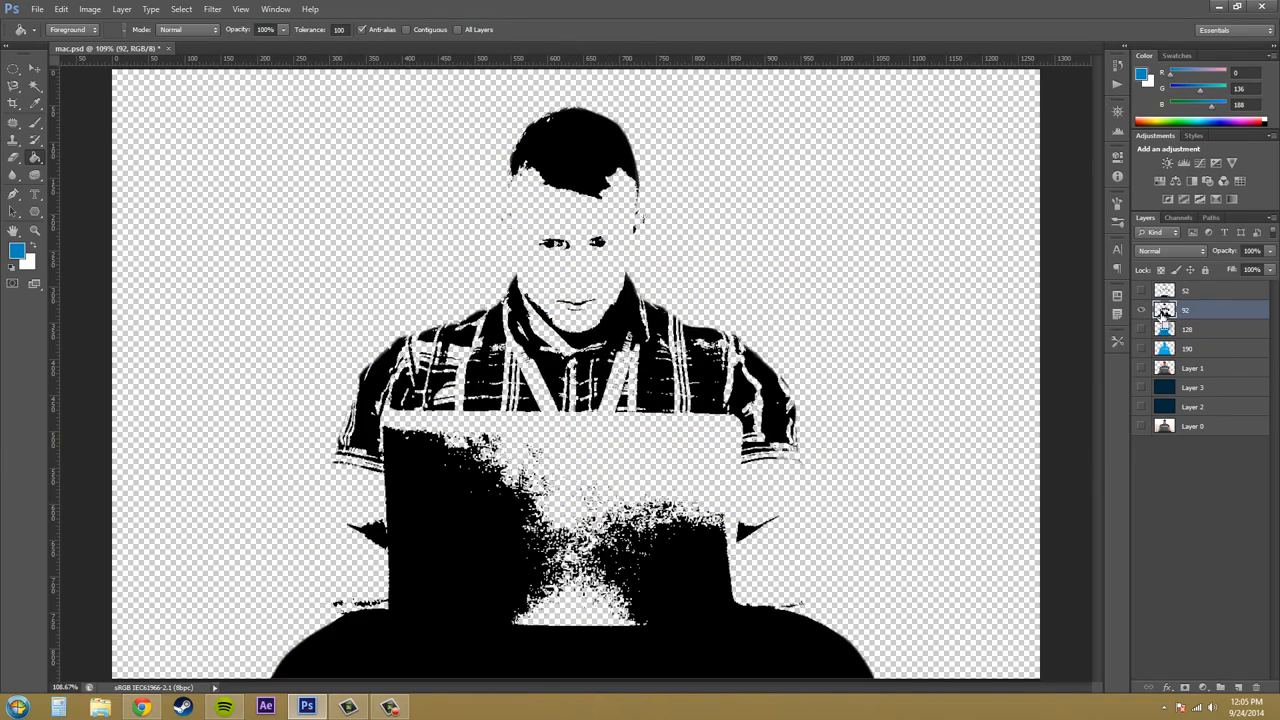
left_click(1142, 76)
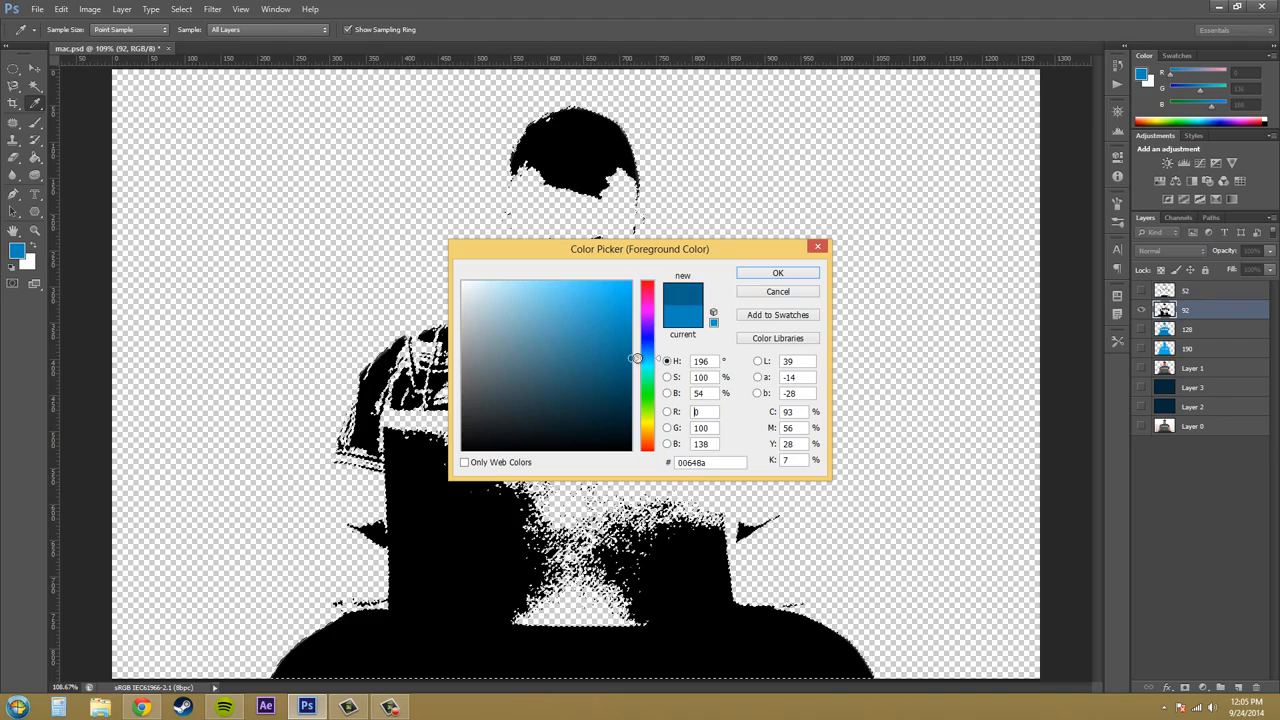
left_click(777, 273)
key("g")
left_click(597, 163)
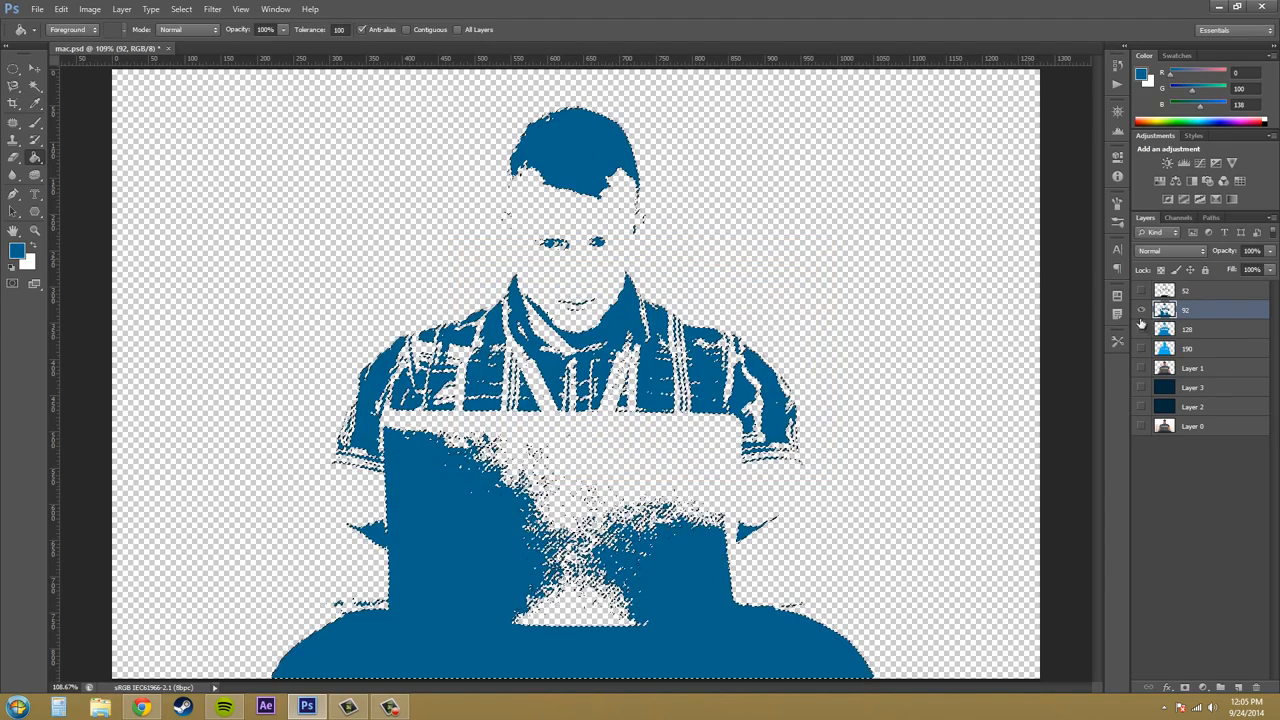
- Make layers 52, 128, 190 and the dark blue Layer 3 visible along with layer 92, and clear the selection
left_click(1185, 290)
left_click(1141, 290)
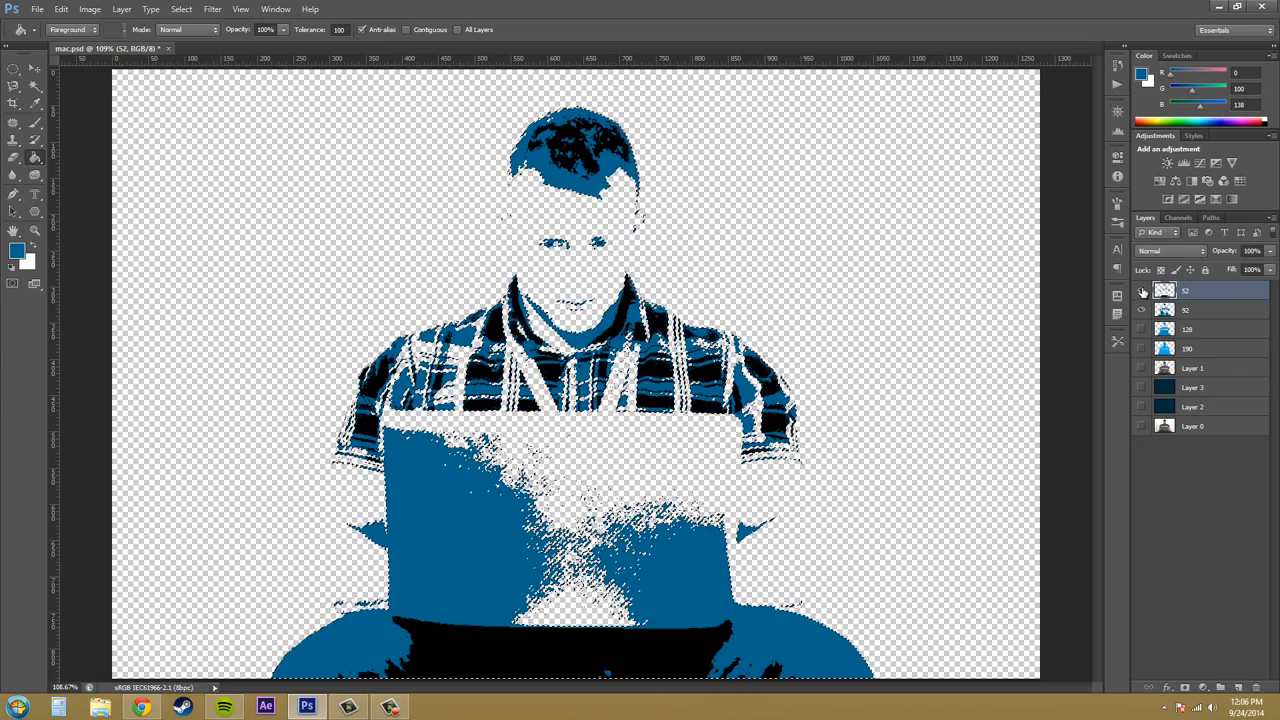
left_click(1141, 329)
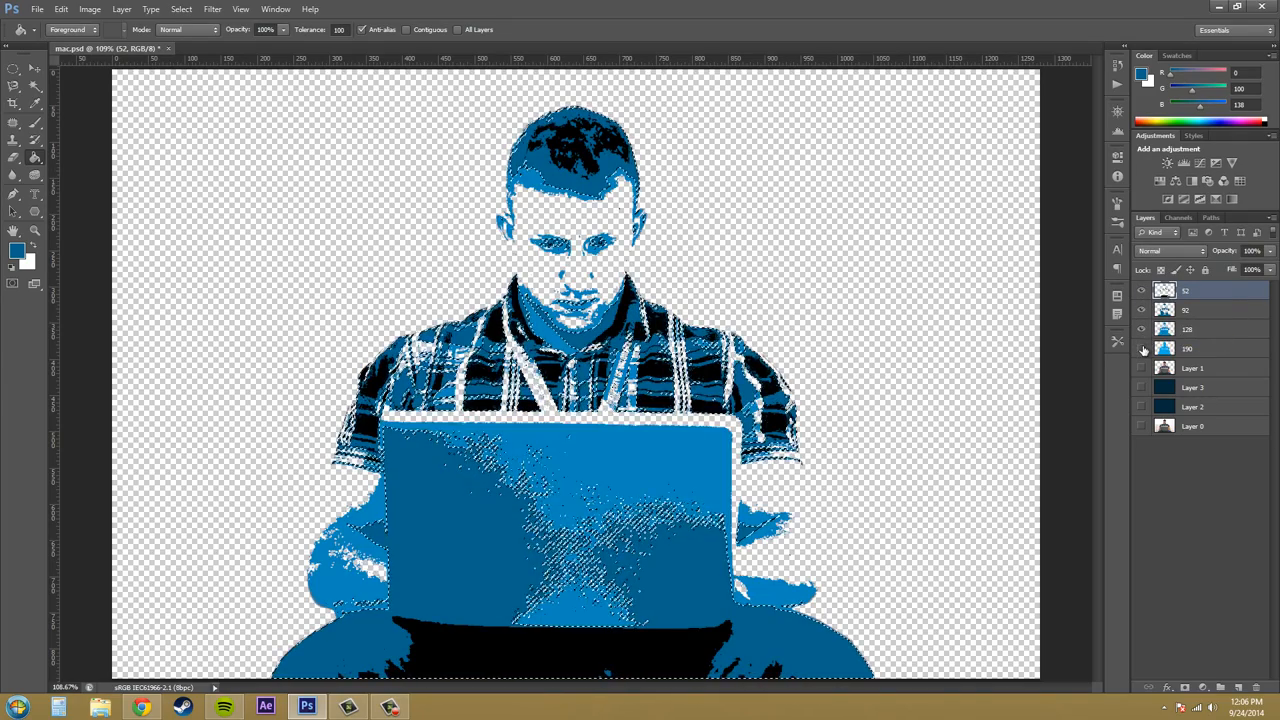
left_click(1141, 348)
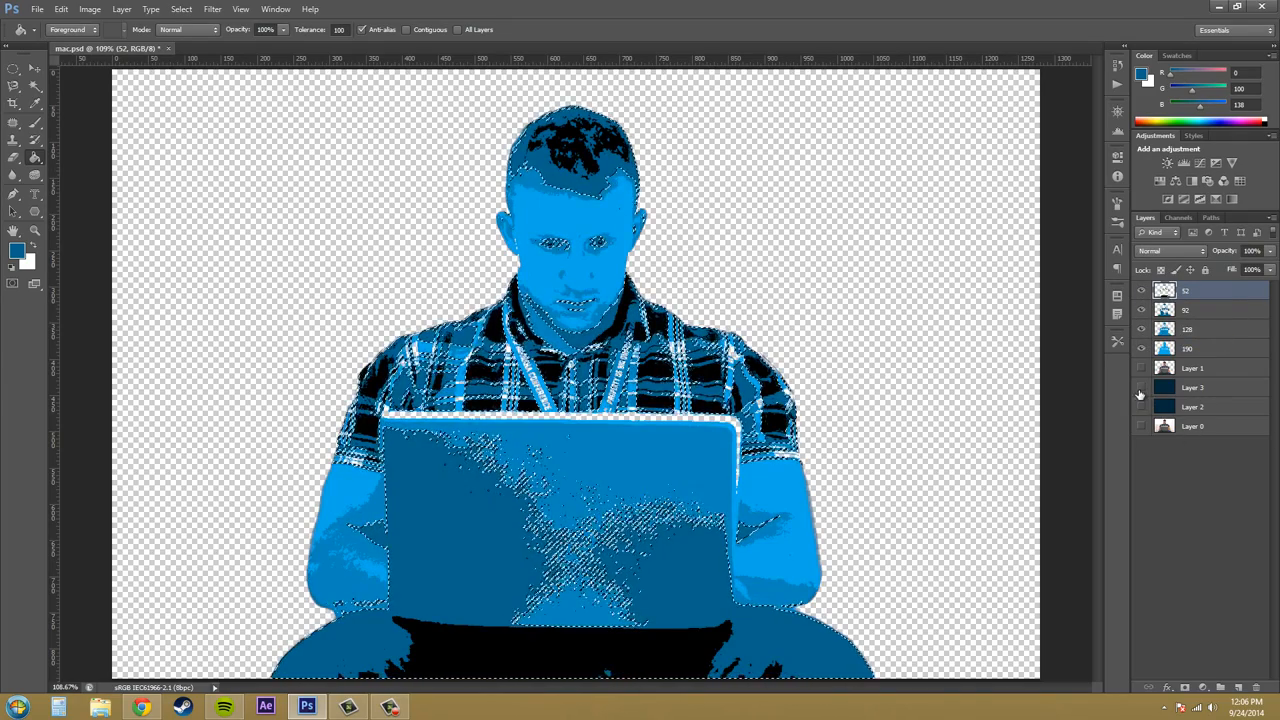
left_click(1141, 387)
key("ctrl+d")
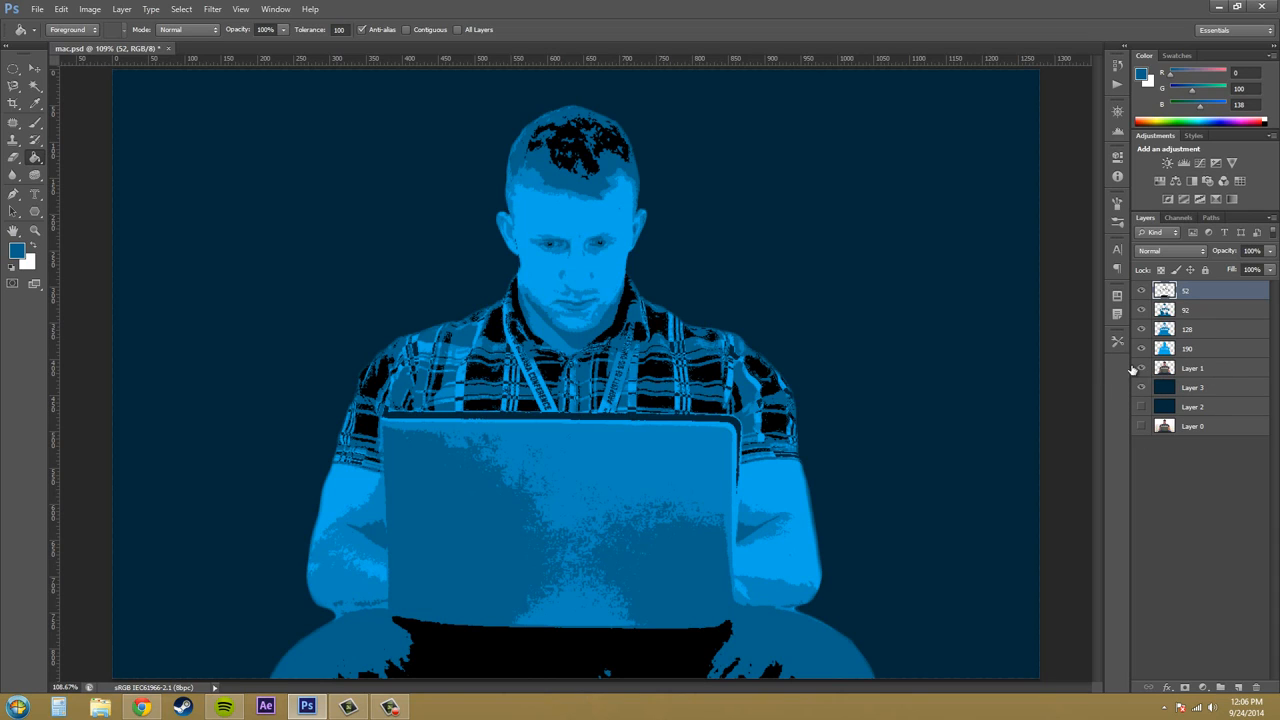
- Briefly show Layer 1 to compare the portrait with its original photo details, hide it again, and select Layer 3
left_click(1137, 369)
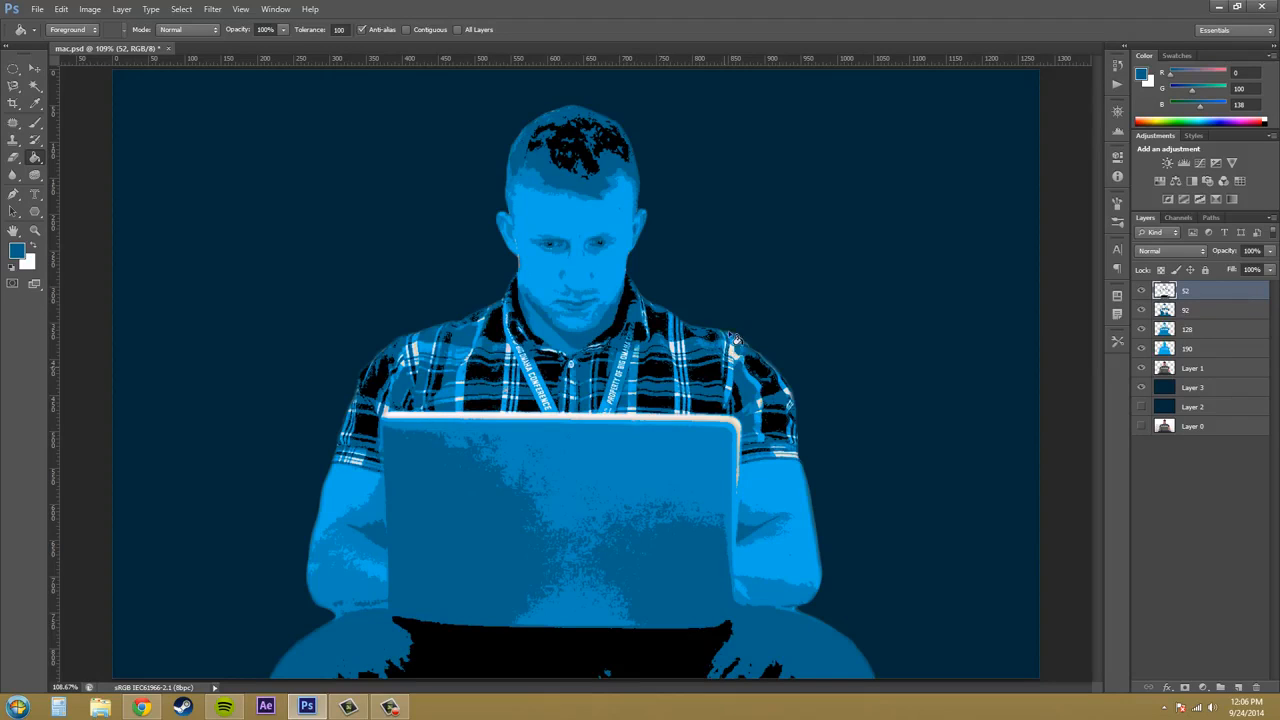
left_click(1141, 368)
left_click(1215, 391)
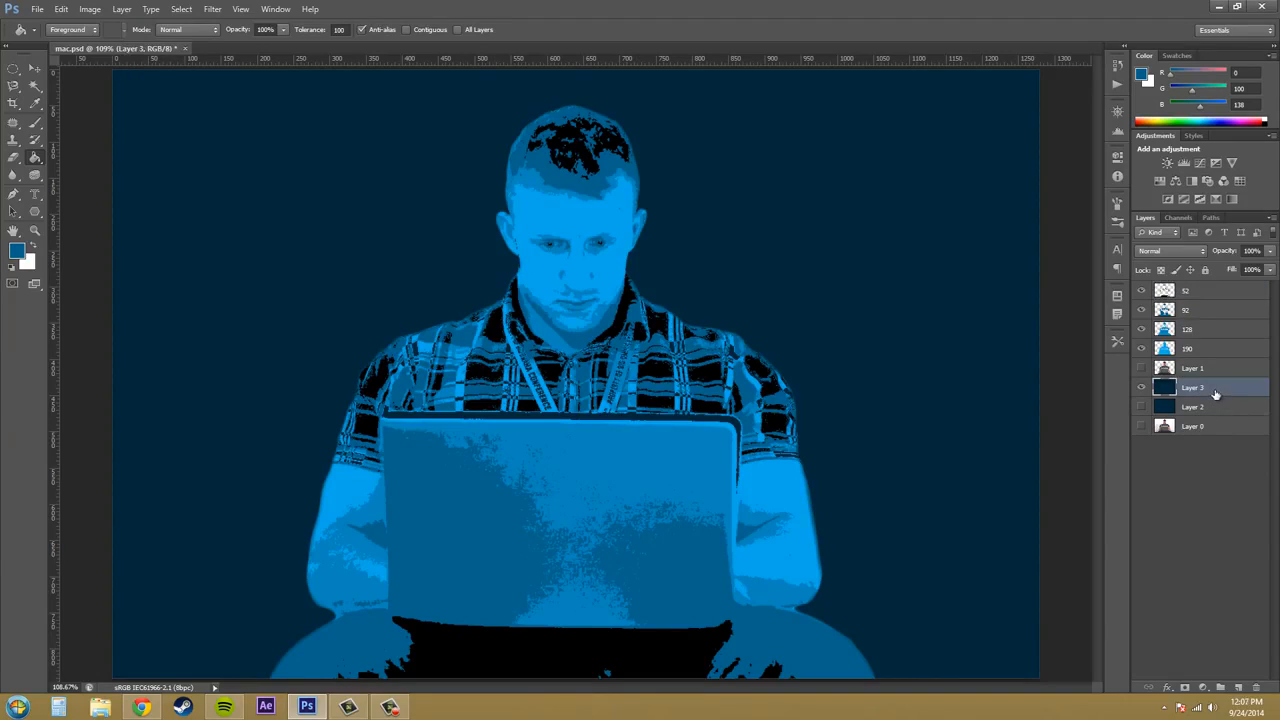